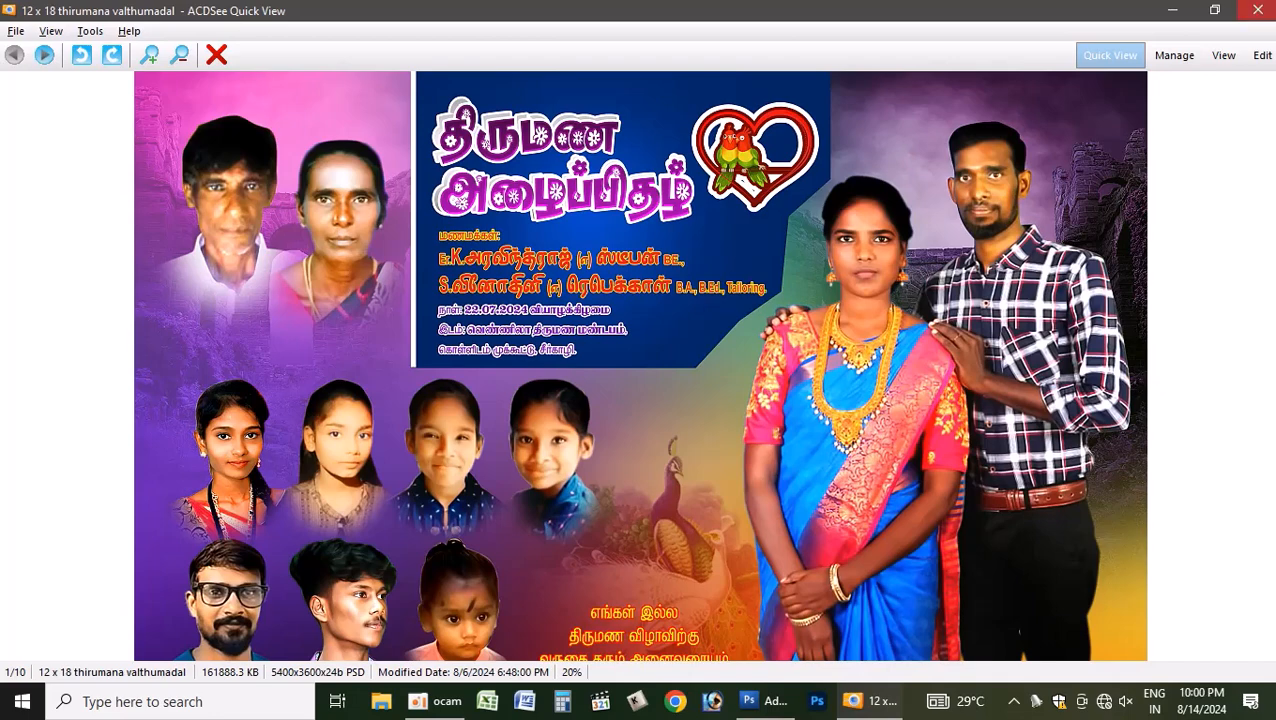
- Close the image viewer, switch to Photoshop CS3, and open the 12 x 18 thirumana valthumadal file from the Desktop
{"action": "left_click", "coordinate": [1258, 9]}
{"action": "left_click", "coordinate": [822, 700]}
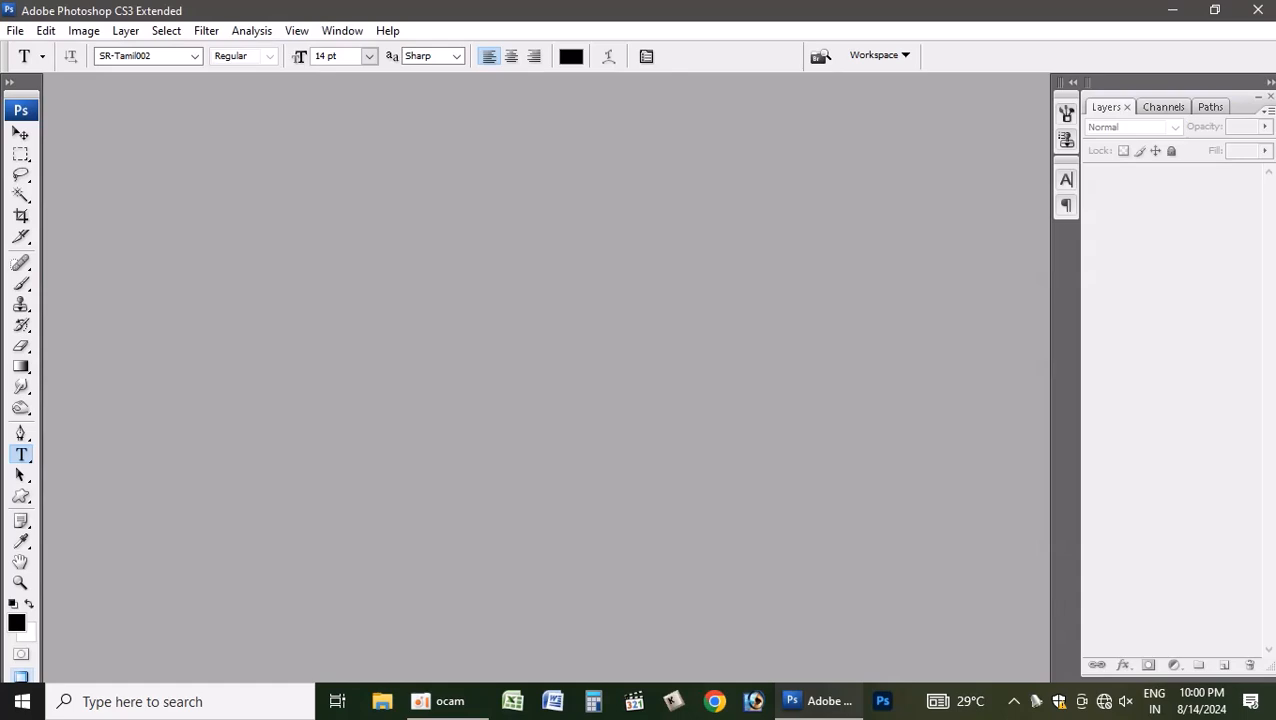
{"action": "key", "text": "ctrl+o"}
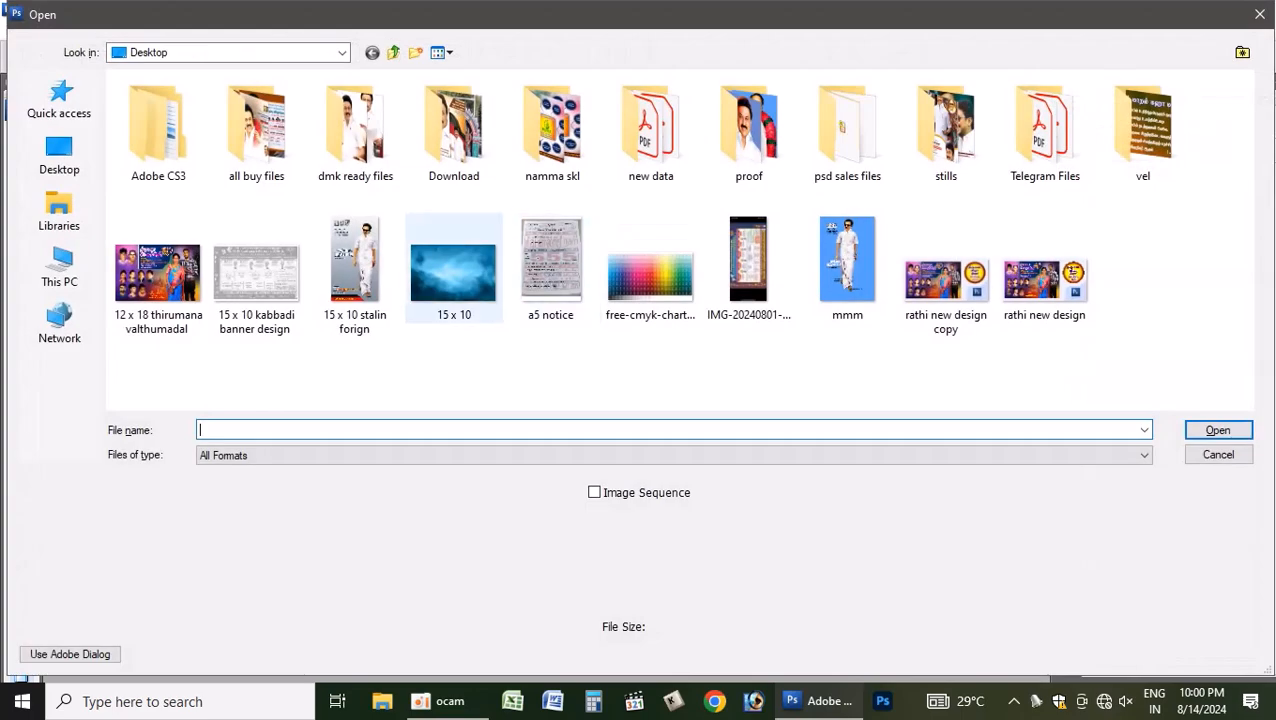
{"action": "left_click", "coordinate": [186, 302]}
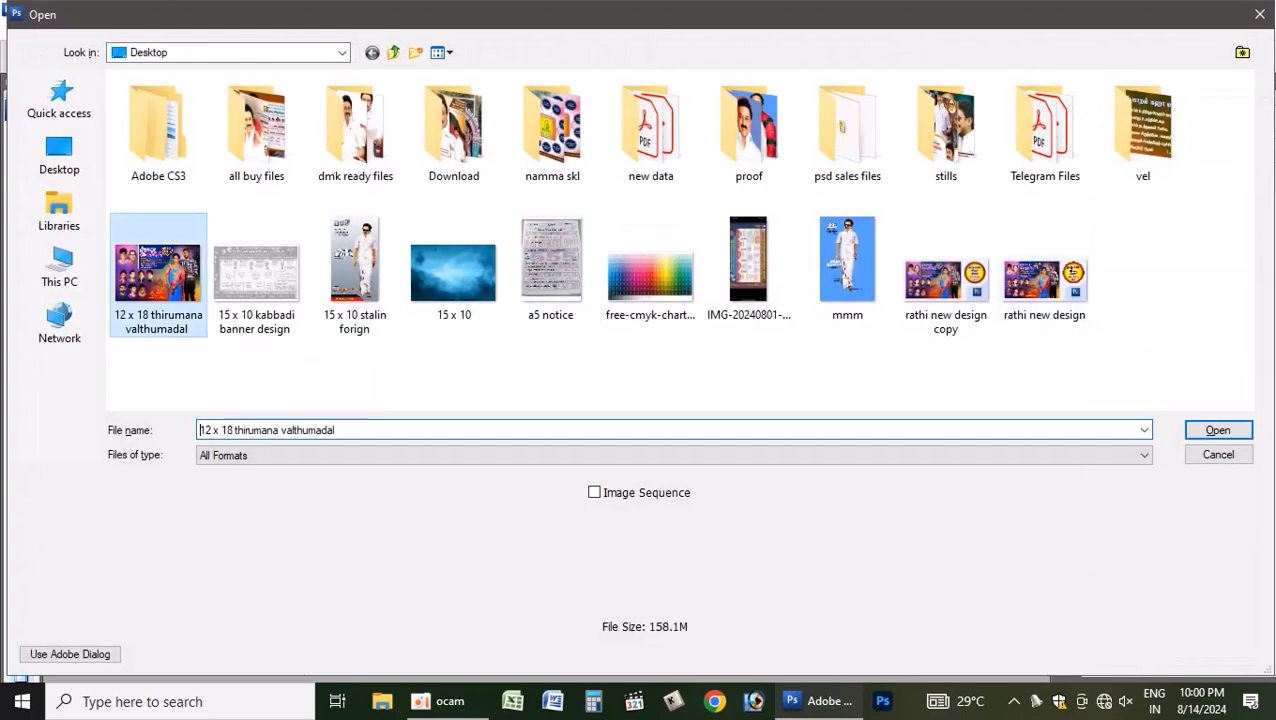
{"action": "key", "text": "Return"}
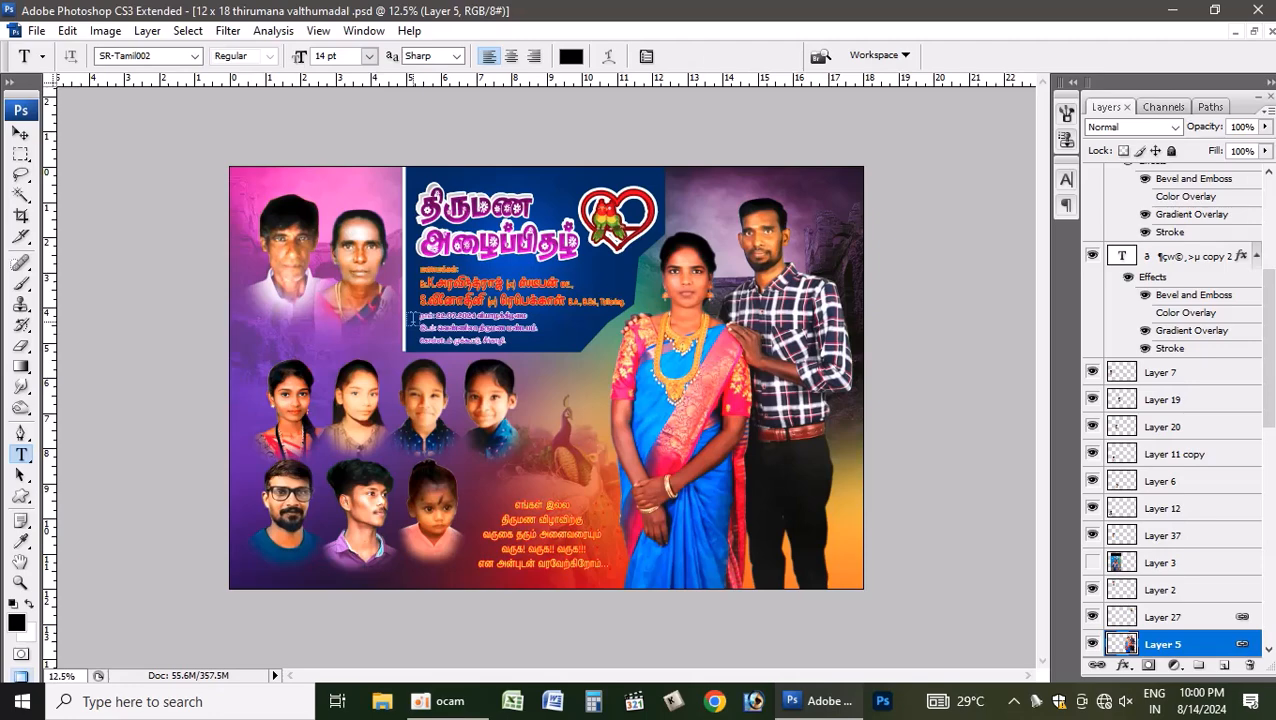
- Check the wedding design's image dimensions and resolution
{"action": "key", "text": "alt+i"}
{"action": "key", "text": "i"}
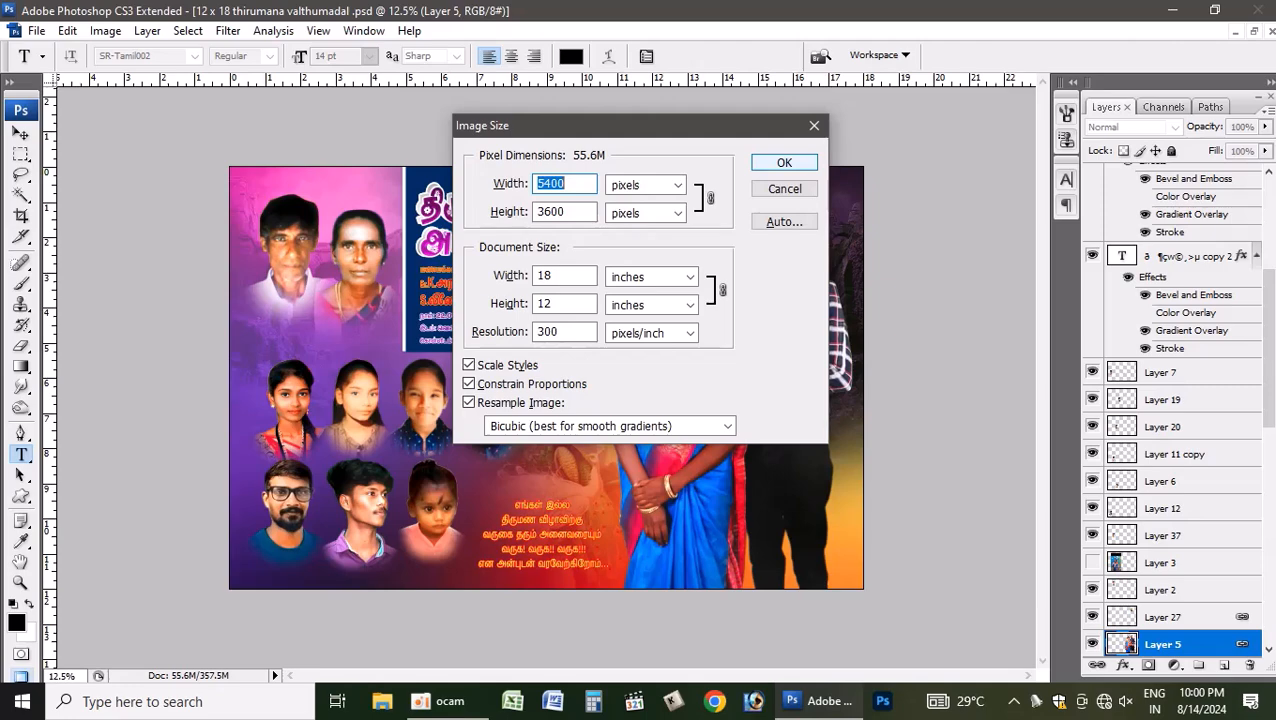
{"action": "key", "text": "Return"}
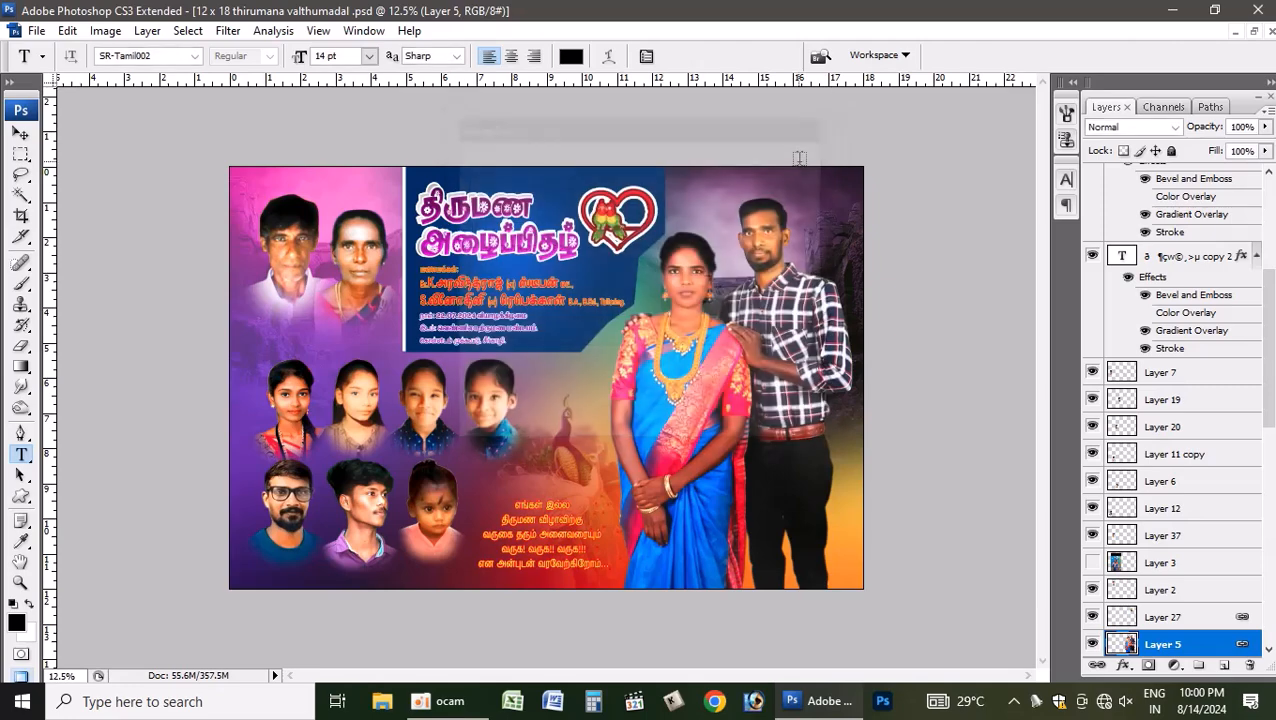
- Start a new document and set its width to 18 inches
{"action": "key", "text": "ctrl+n"}
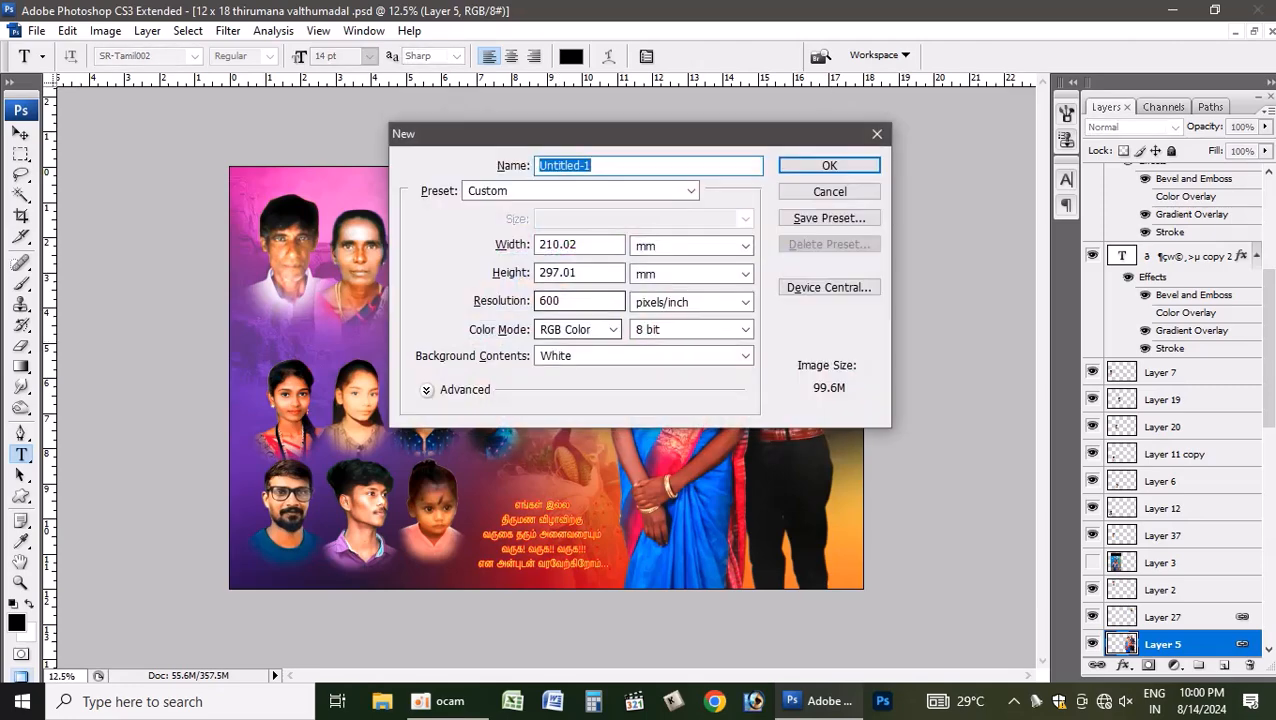
{"action": "left_click_drag", "start_coordinate": [589, 245], "coordinate": [535, 250]}
{"action": "type", "text": "18"}
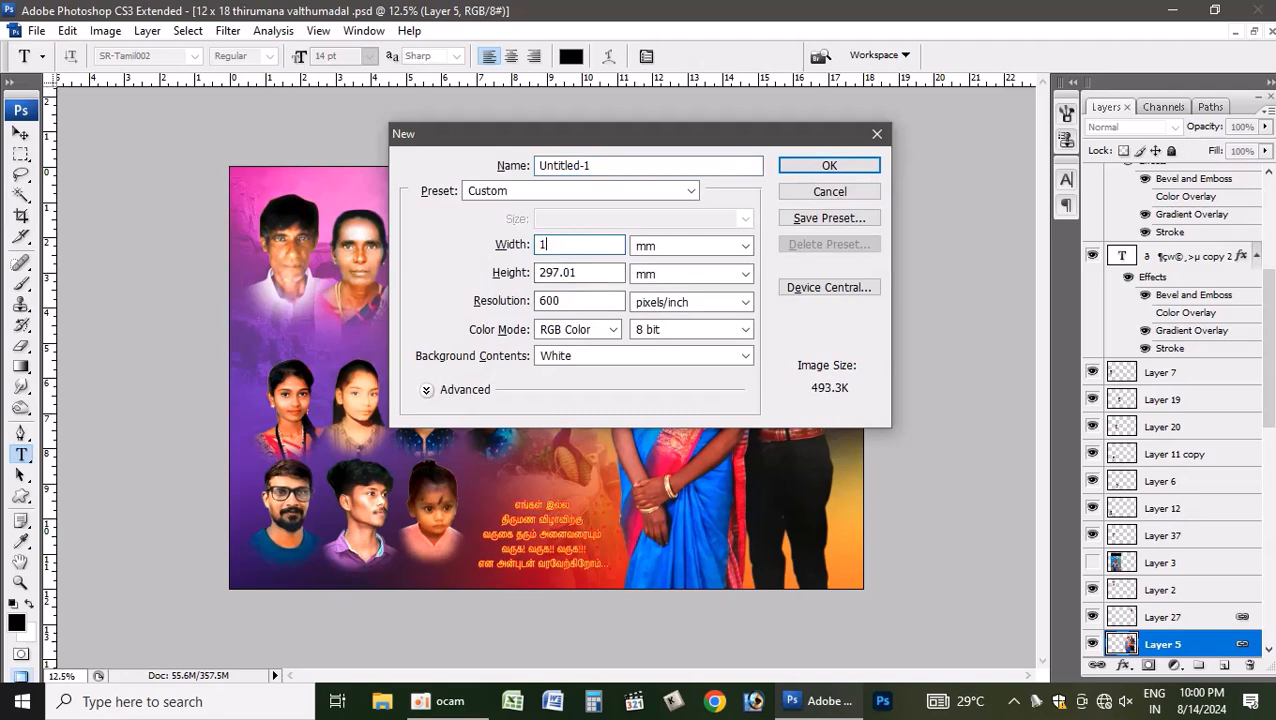
{"action": "key", "text": "Tab"}
{"action": "key", "text": "Up"}
{"action": "key", "text": "Down"}
{"action": "key", "text": "Down"}
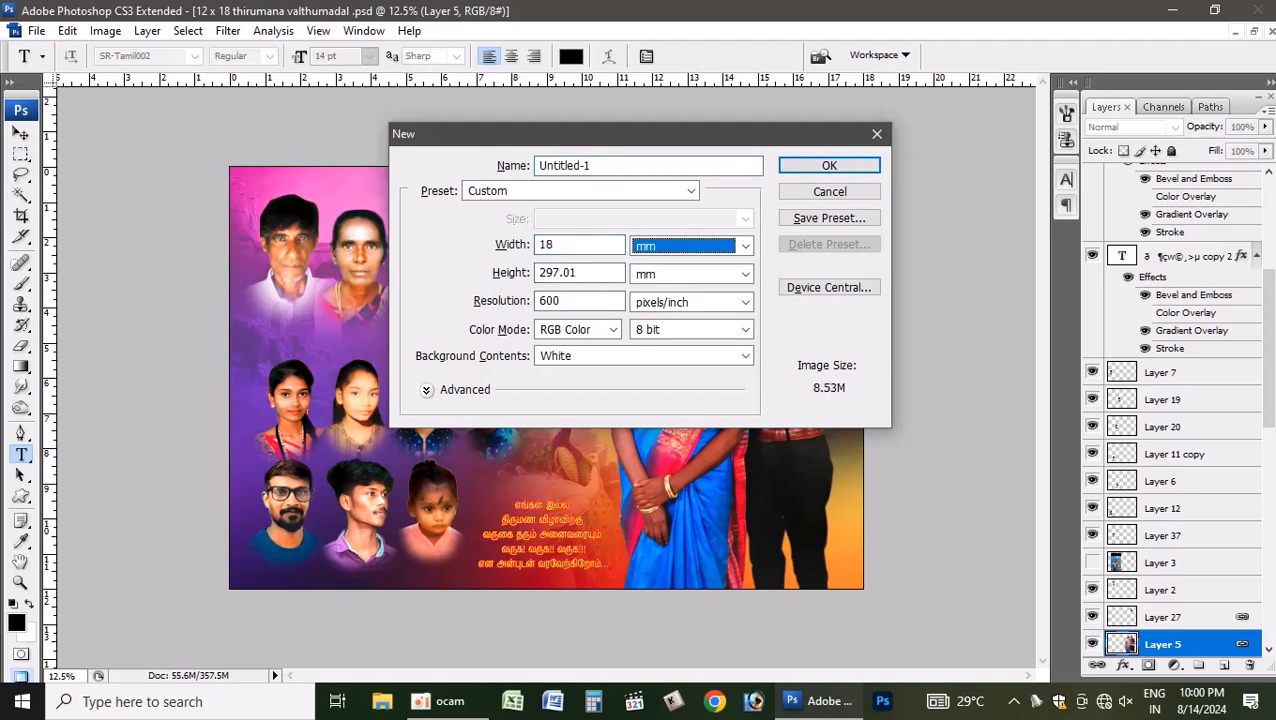
{"action": "key", "text": "Up"}
{"action": "key", "text": "Up"}
{"action": "key", "text": "Up"}
{"action": "key", "text": "Tab"}
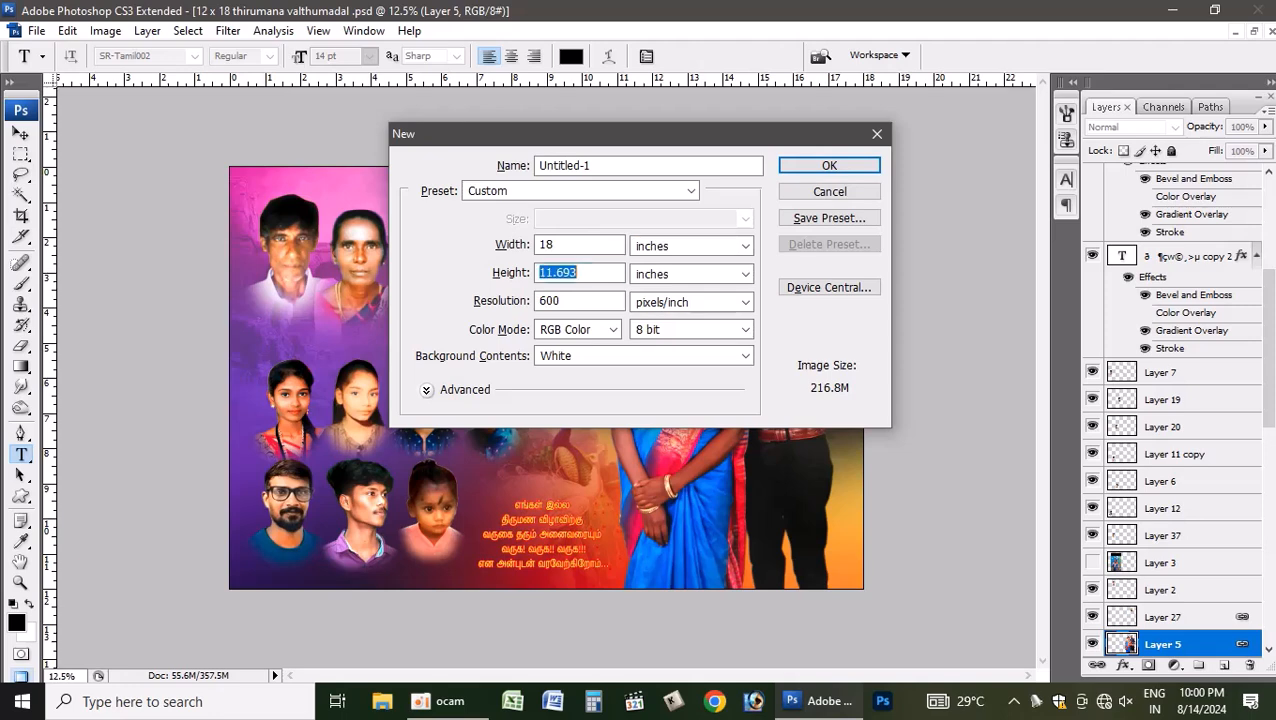
- Set the new document's height to 12 inches and resolution to 300 pixels/inch, and create it
{"action": "type", "text": "12"}
{"action": "key", "text": "Tab"}
{"action": "key", "text": "Tab"}
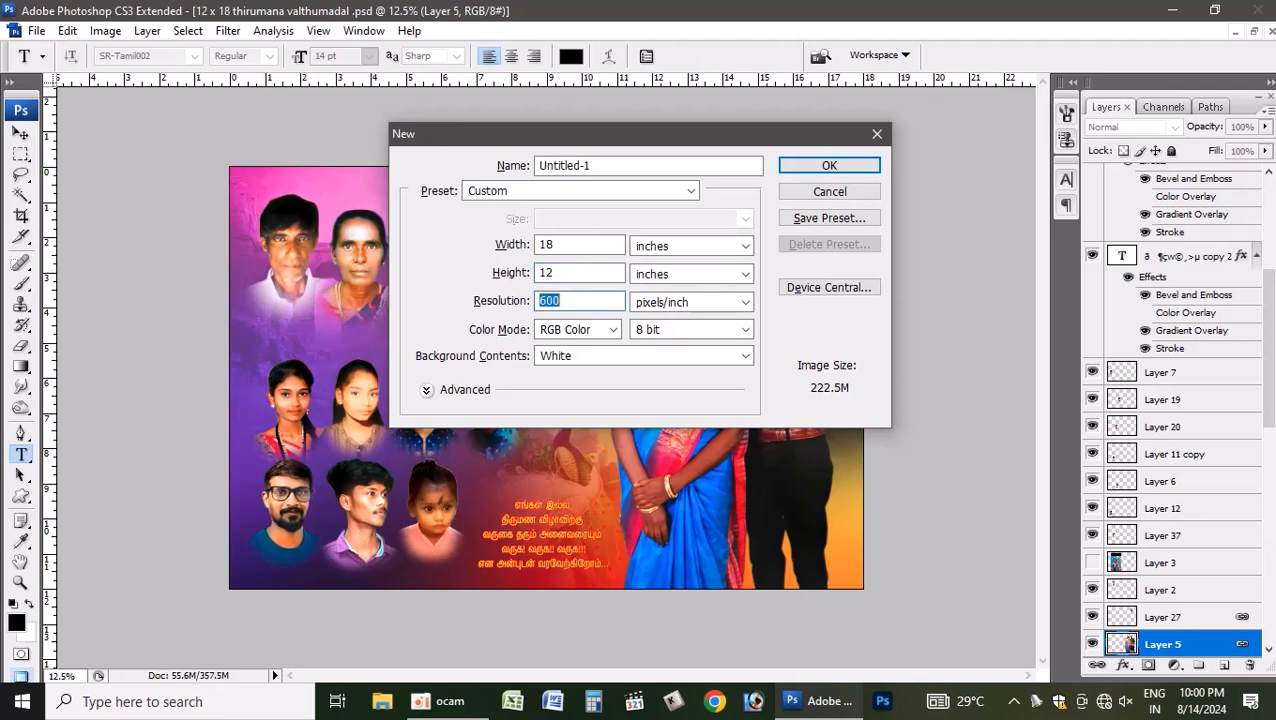
{"action": "type", "text": "300"}
{"action": "key", "text": "Return"}
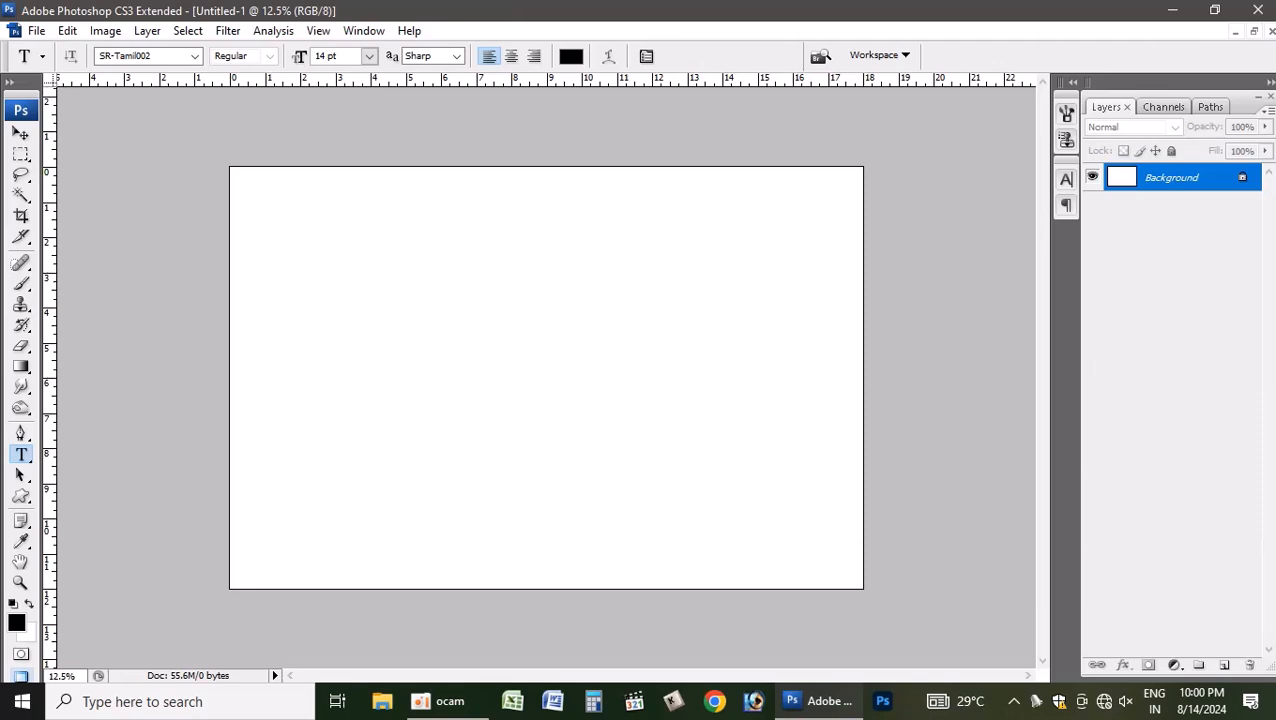
- Float the document windows, shift the blank document aside, and bring the wedding design to the front
{"action": "left_click", "coordinate": [1254, 31]}
{"action": "key", "text": "v"}
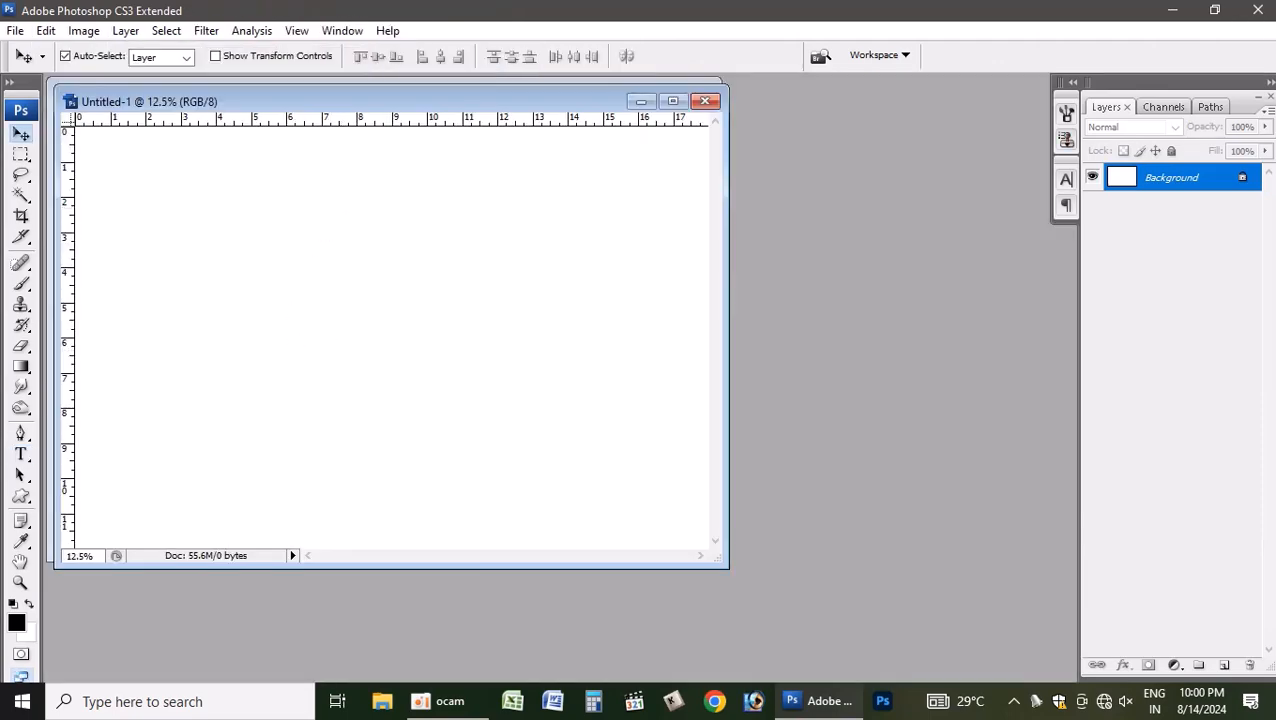
{"action": "left_click_drag", "start_coordinate": [400, 101], "coordinate": [618, 260]}
{"action": "left_click", "coordinate": [500, 94]}
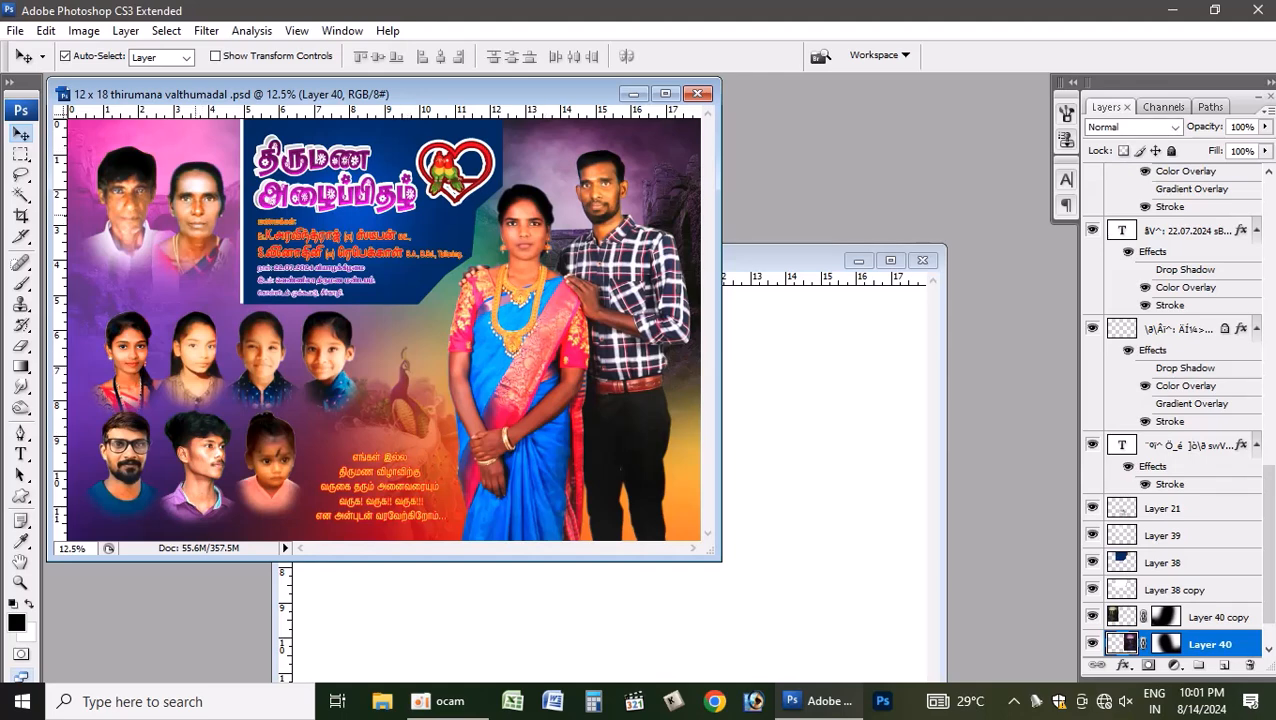
- Copy the two elderly portraits and the full-length couple from the wedding design into the blank document
{"action": "left_click_drag", "start_coordinate": [198, 214], "coordinate": [134, 201]}
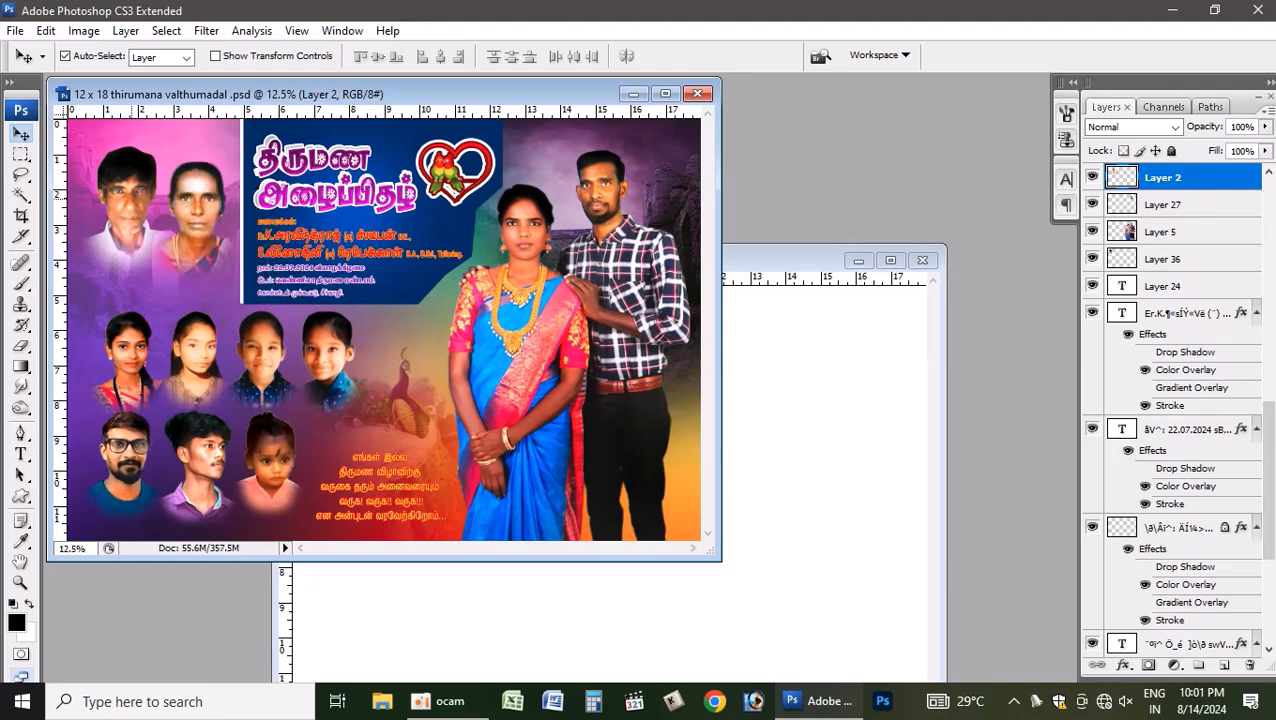
{"action": "left_click", "coordinate": [131, 186], "text": "shift"}
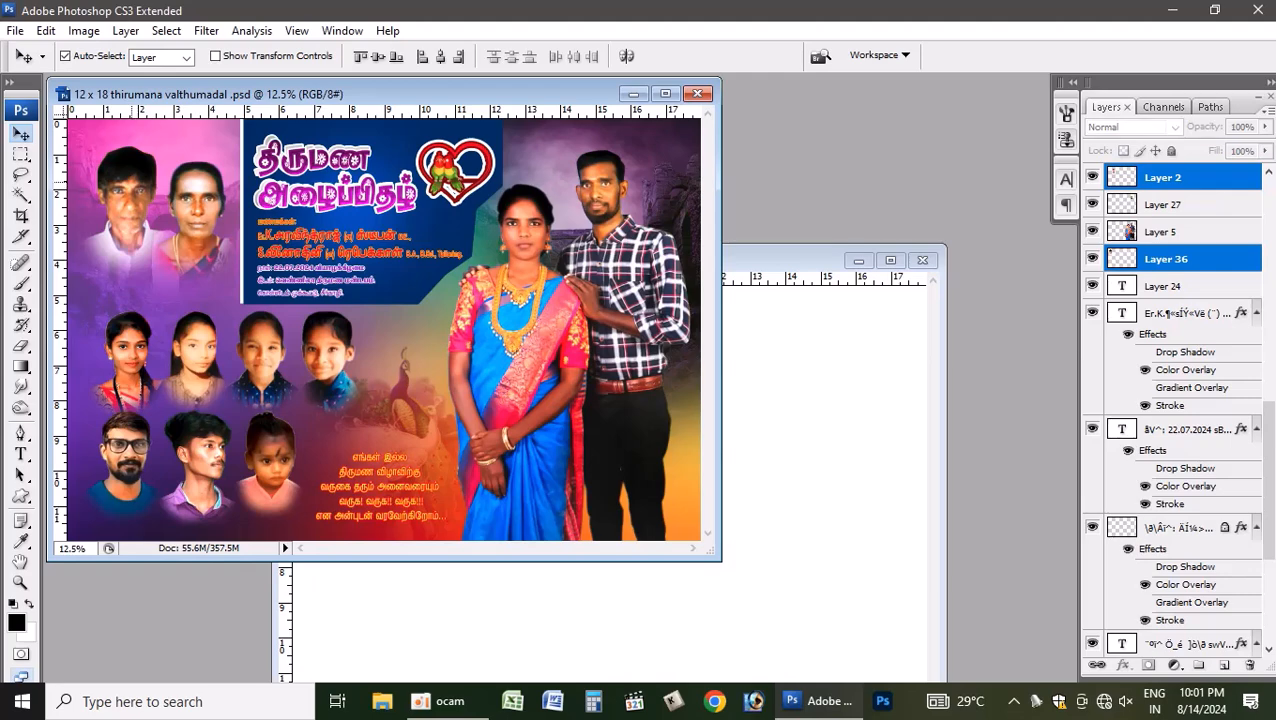
{"action": "left_click_drag", "start_coordinate": [131, 186], "coordinate": [412, 382]}
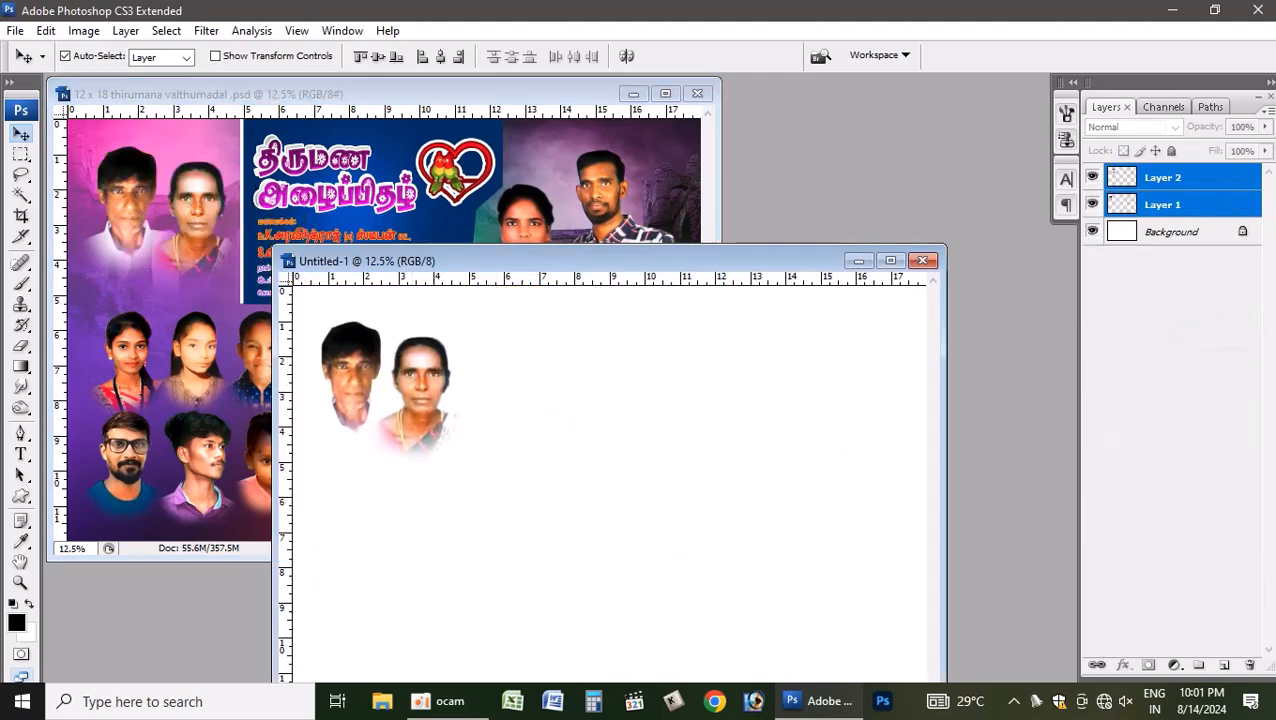
{"action": "left_click", "coordinate": [603, 212]}
{"action": "left_click_drag", "start_coordinate": [621, 292], "coordinate": [877, 459]}
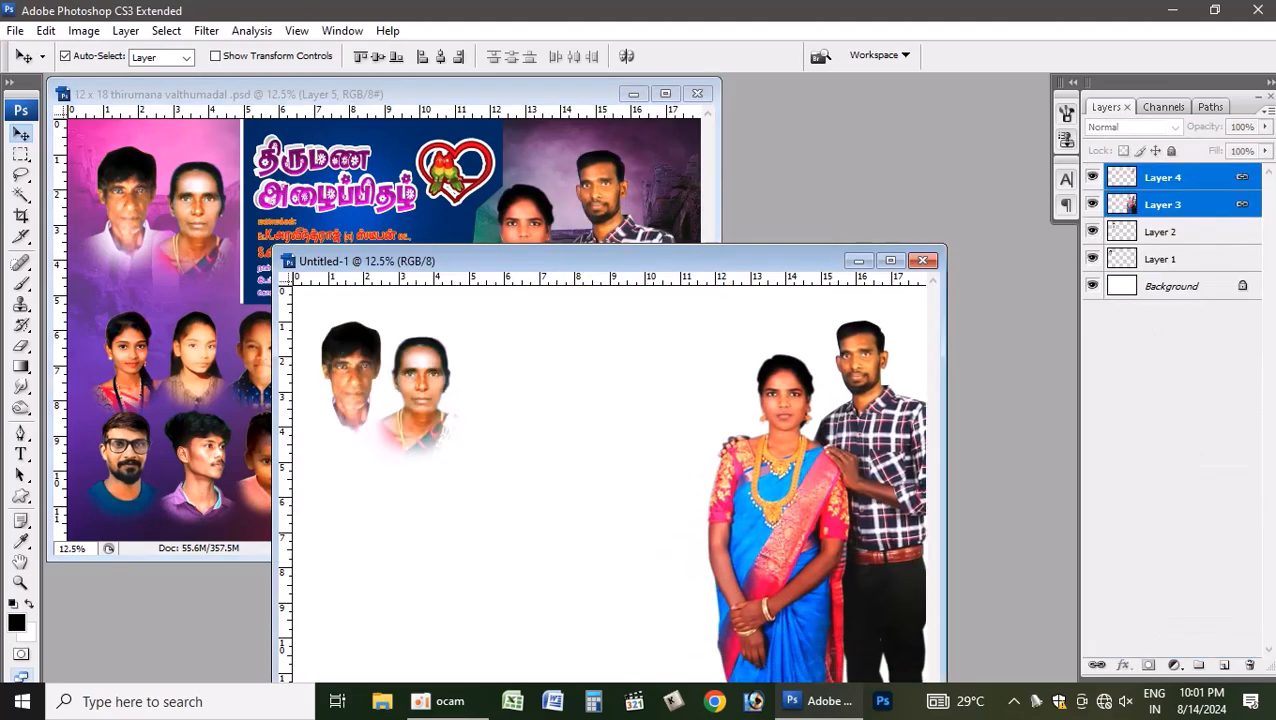
{"action": "left_click", "coordinate": [128, 345]}
{"action": "left_click_drag", "start_coordinate": [185, 350], "coordinate": [207, 292]}
{"action": "key", "text": "ctrl+z"}
- Select the four small portraits in the wedding design's middle row: Layer 7, Layer 37, Layer 20 and Layer 19
{"action": "left_click", "coordinate": [132, 355]}
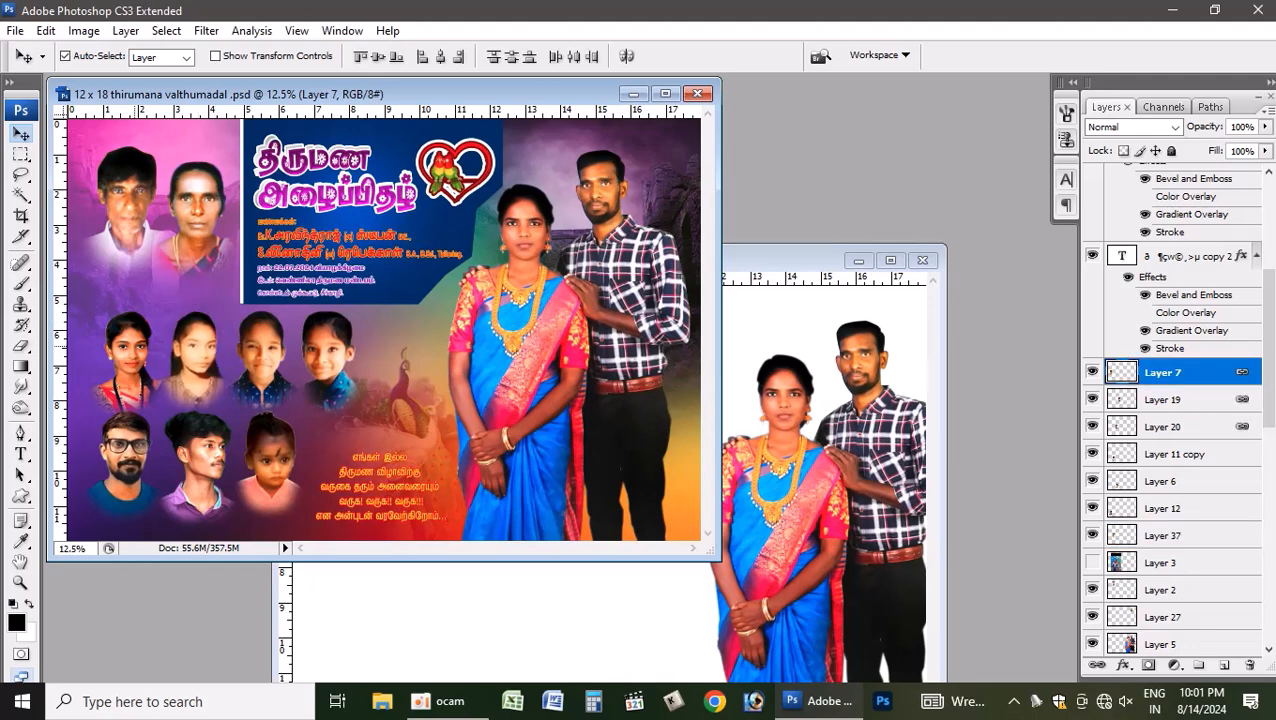
{"action": "right_click", "coordinate": [192, 347]}
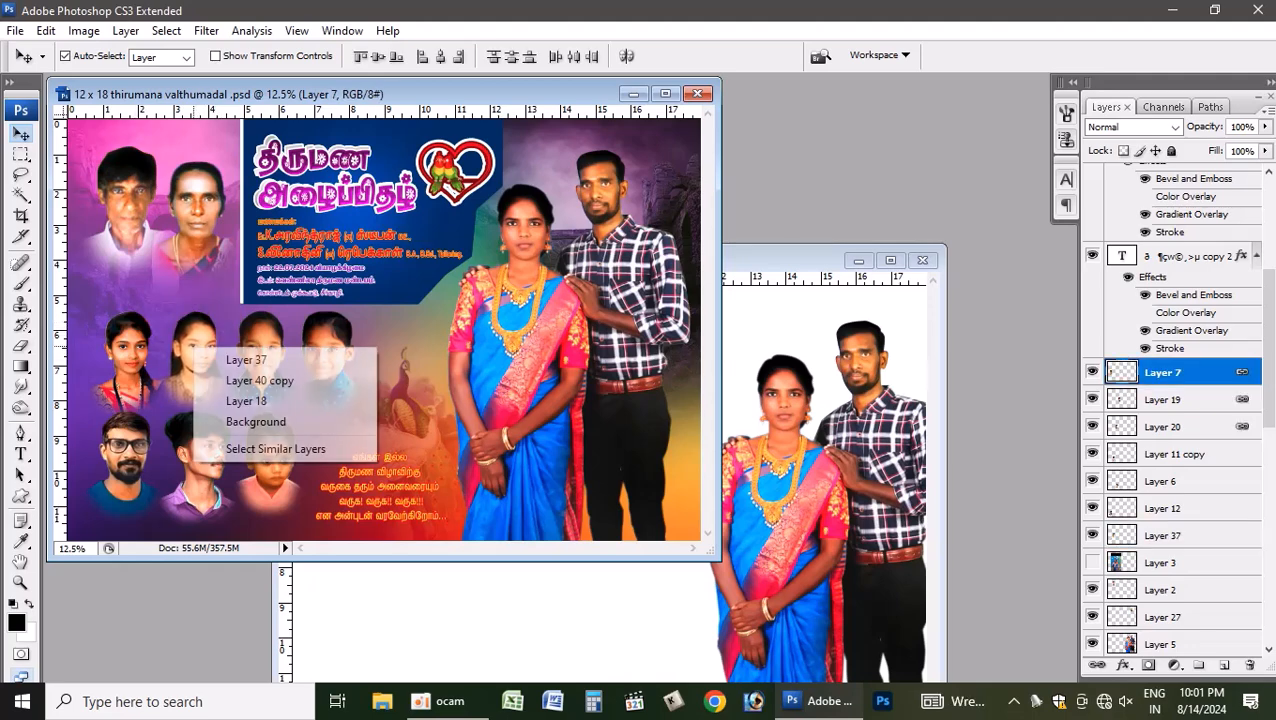
{"action": "left_click", "coordinate": [240, 359]}
{"action": "right_click", "coordinate": [256, 334]}
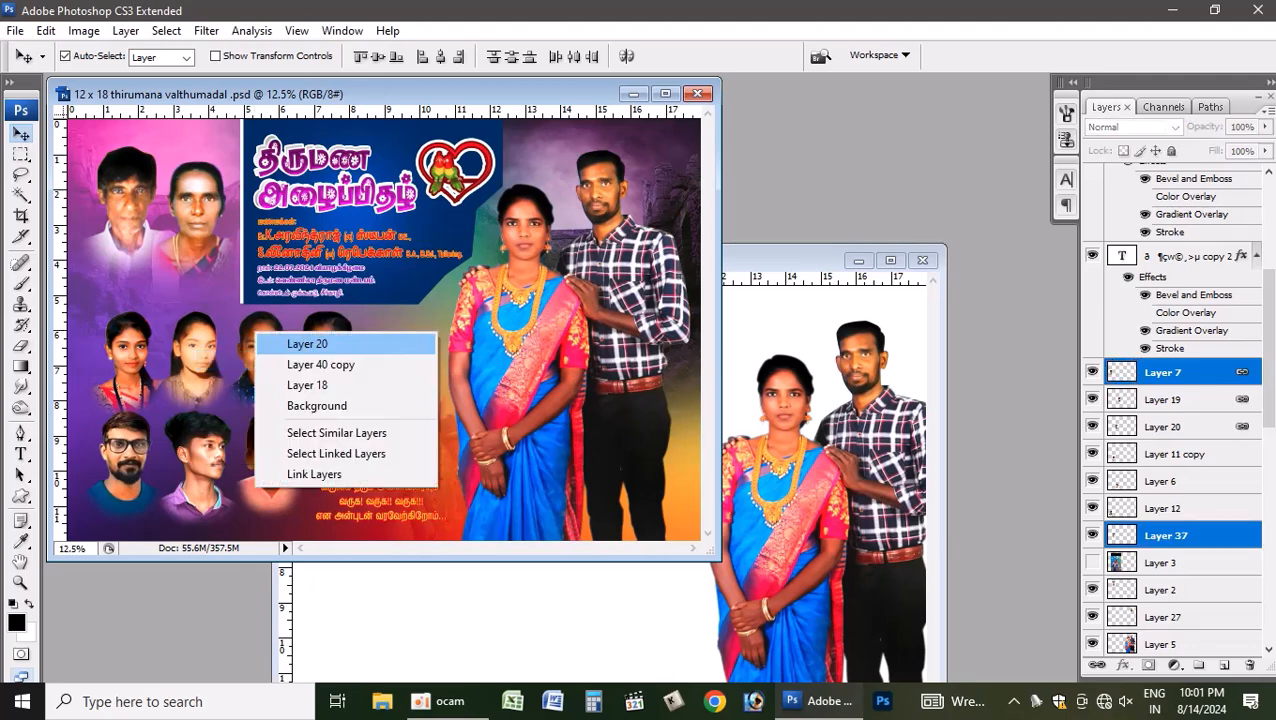
{"action": "left_click", "coordinate": [307, 343], "text": "shift"}
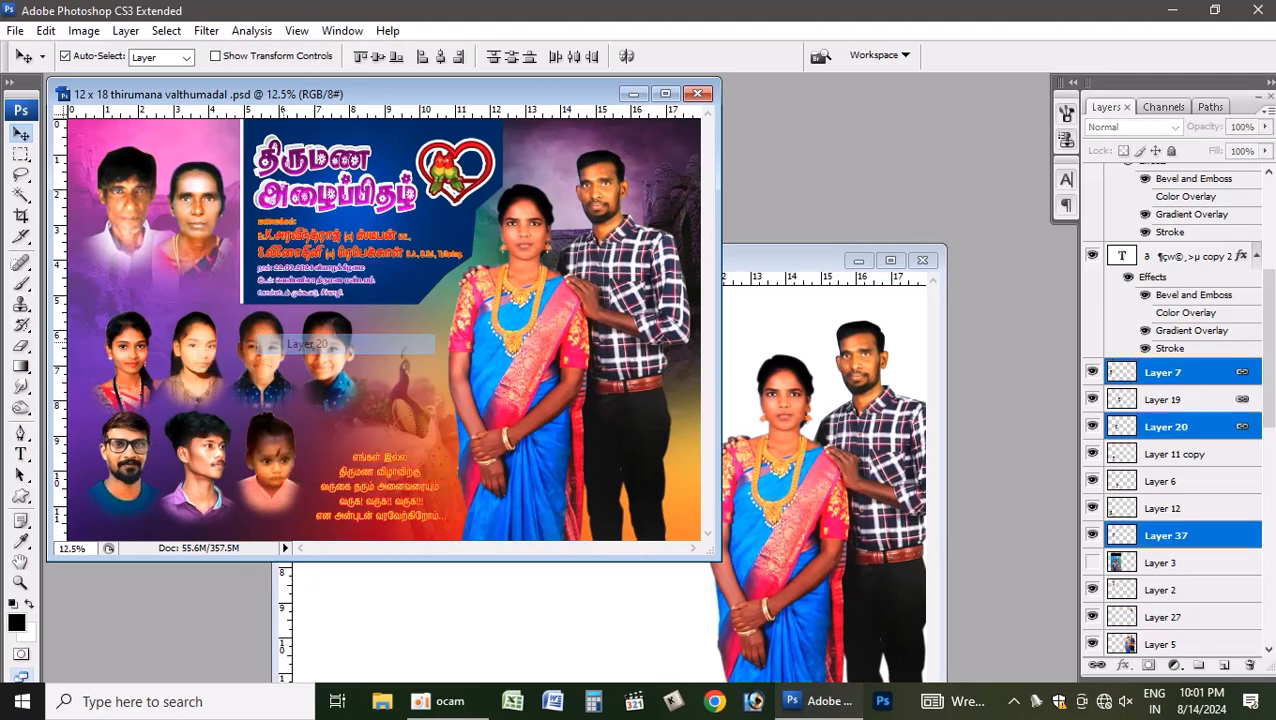
{"action": "right_click", "coordinate": [333, 340]}
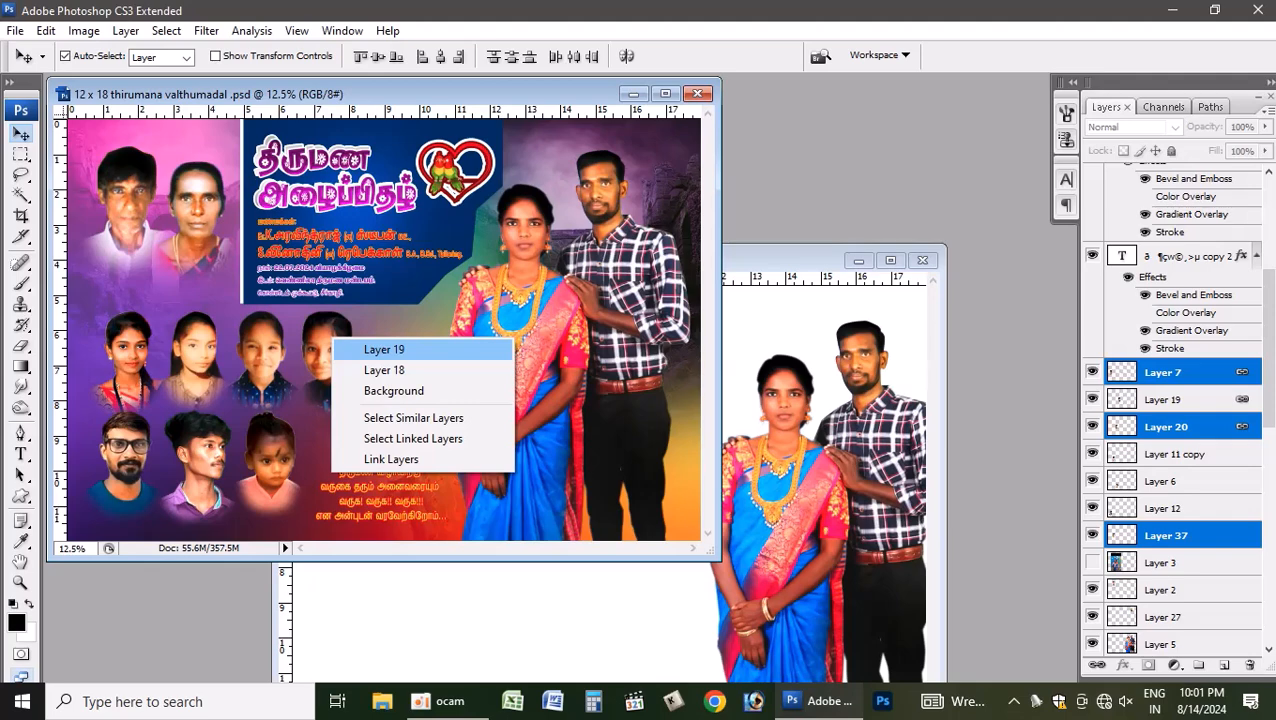
{"action": "left_click", "coordinate": [384, 349], "text": "shift"}
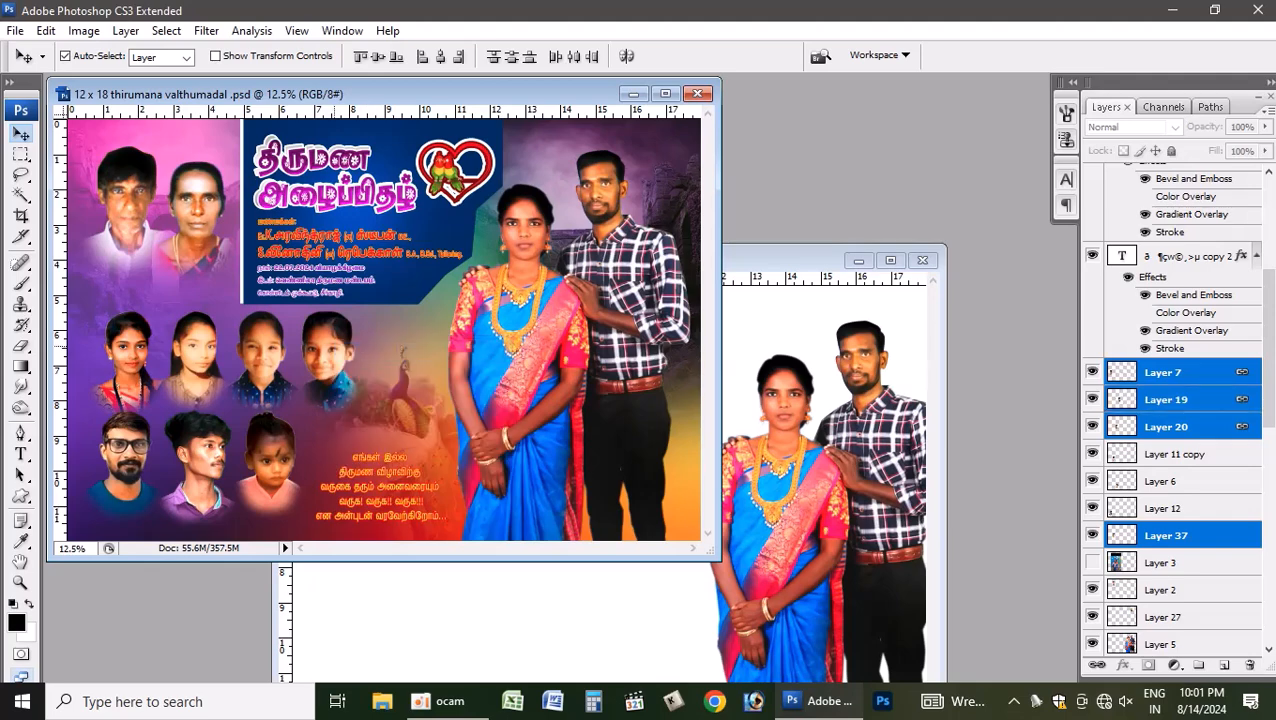
- Add the three lower-row portraits to the selection and copy all seven small portraits into the new document
{"action": "key", "text": "ctrl+z"}
{"action": "right_click", "coordinate": [126, 434]}
{"action": "left_click", "coordinate": [160, 447], "text": "shift"}
{"action": "right_click", "coordinate": [190, 437]}
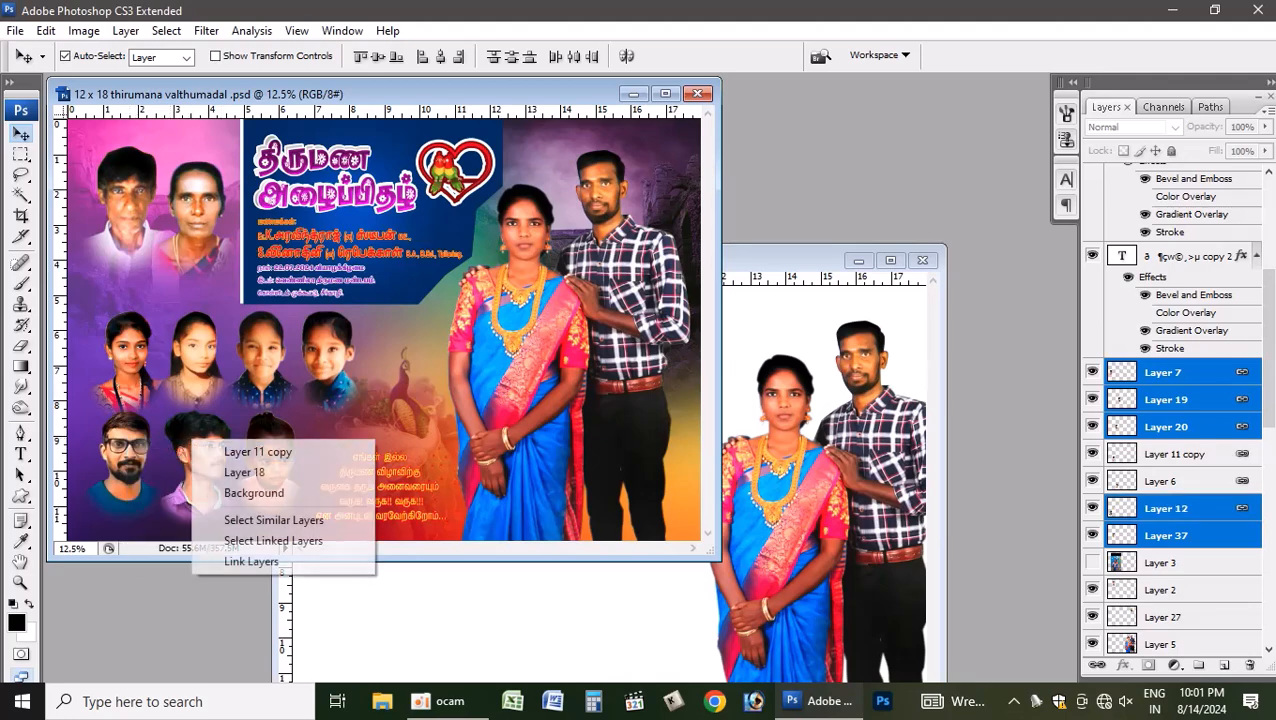
{"action": "left_click", "coordinate": [257, 451], "text": "shift"}
{"action": "right_click", "coordinate": [272, 434]}
{"action": "left_click", "coordinate": [300, 449], "text": "shift"}
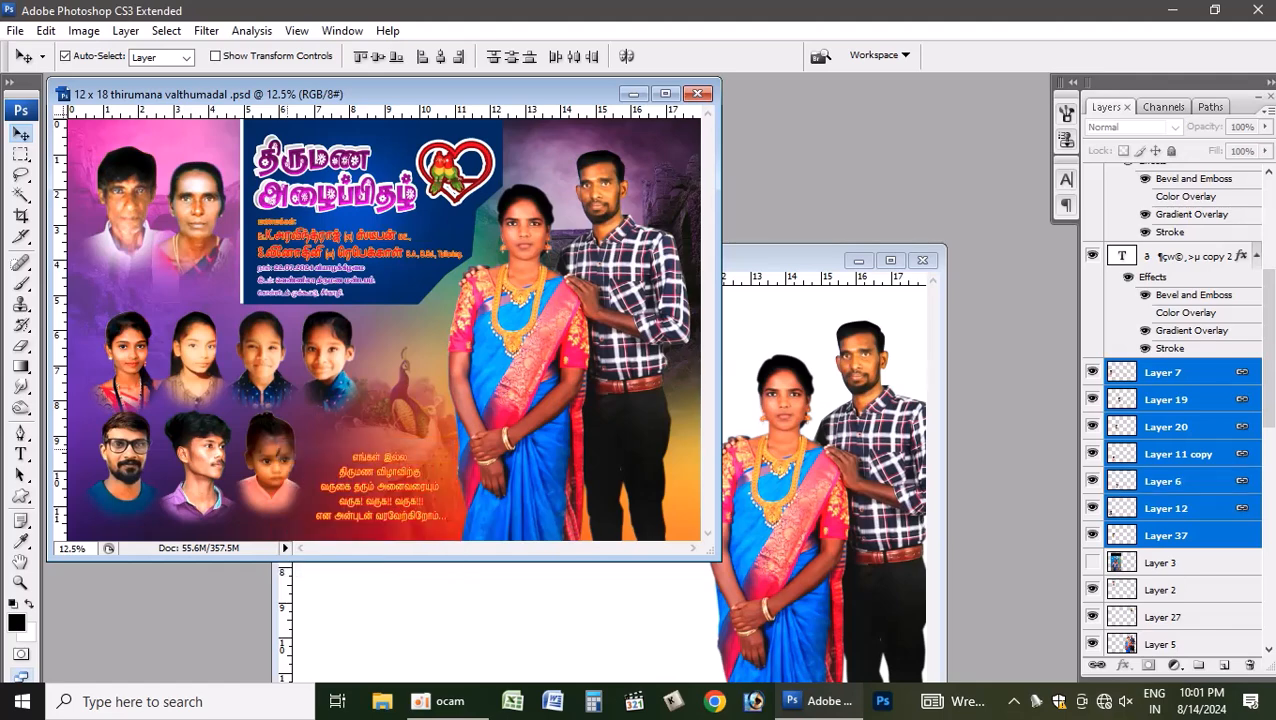
{"action": "left_click_drag", "start_coordinate": [284, 446], "coordinate": [517, 593]}
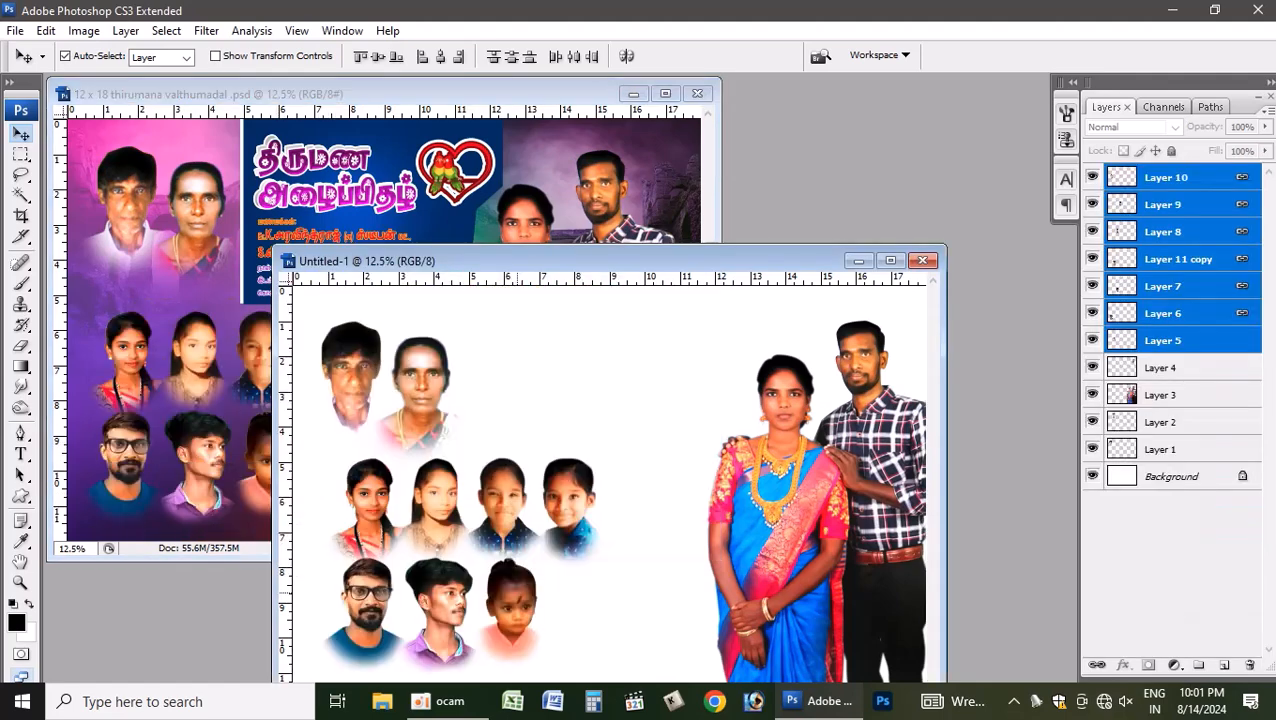
- Maximize the new document and move the two elderly portraits together slightly up and to the right
{"action": "left_click", "coordinate": [890, 260]}
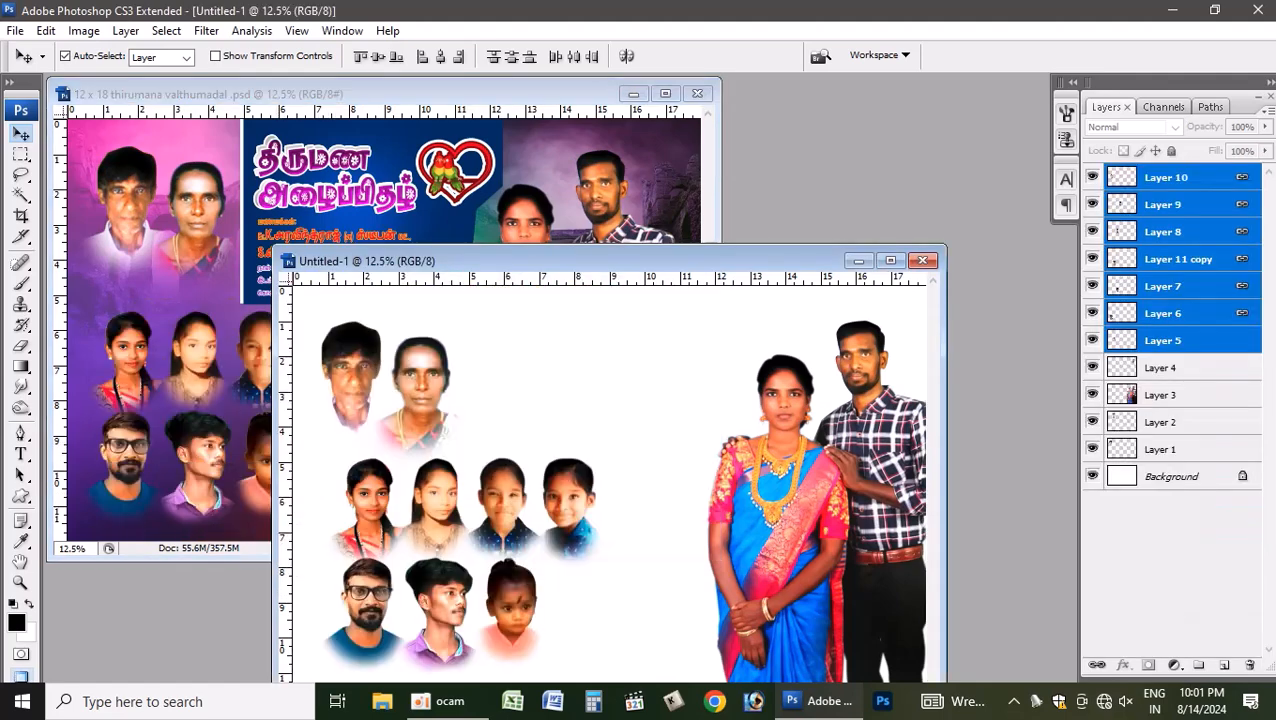
{"action": "left_click", "coordinate": [350, 254]}
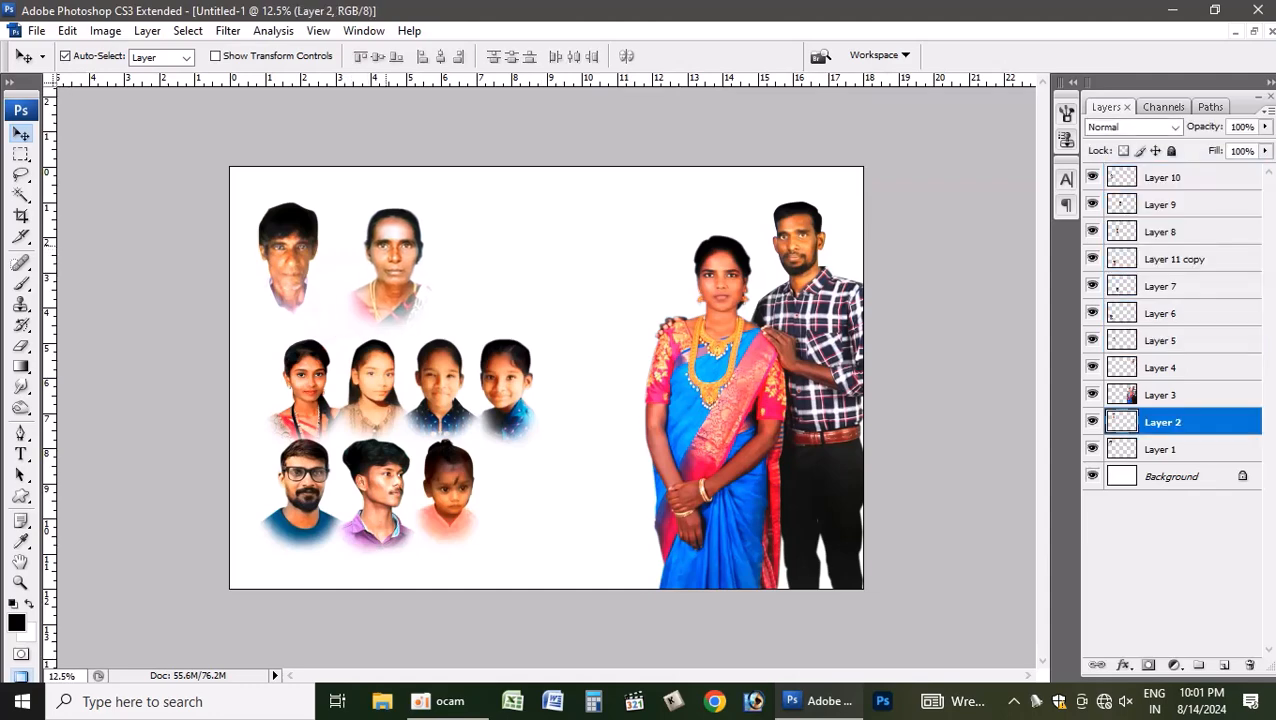
{"action": "right_click", "coordinate": [285, 242], "text": "shift"}
{"action": "left_click", "coordinate": [294, 252]}
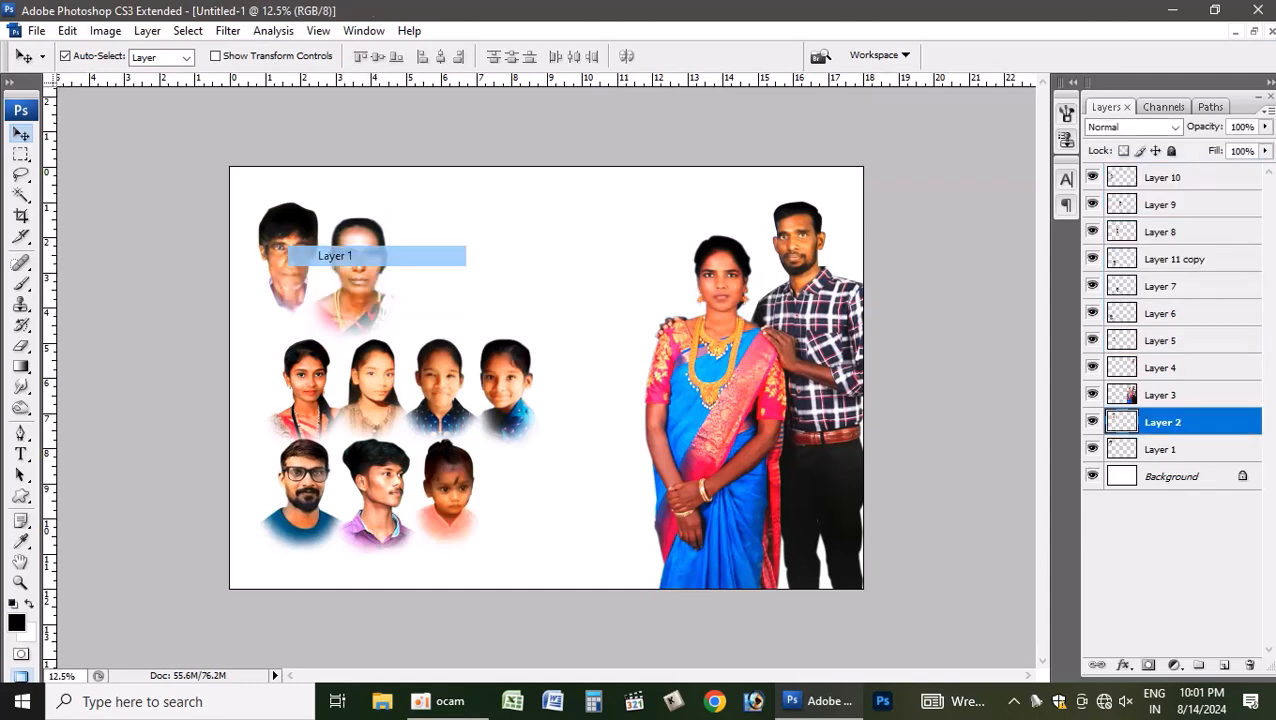
{"action": "left_click_drag", "start_coordinate": [294, 246], "coordinate": [306, 236]}
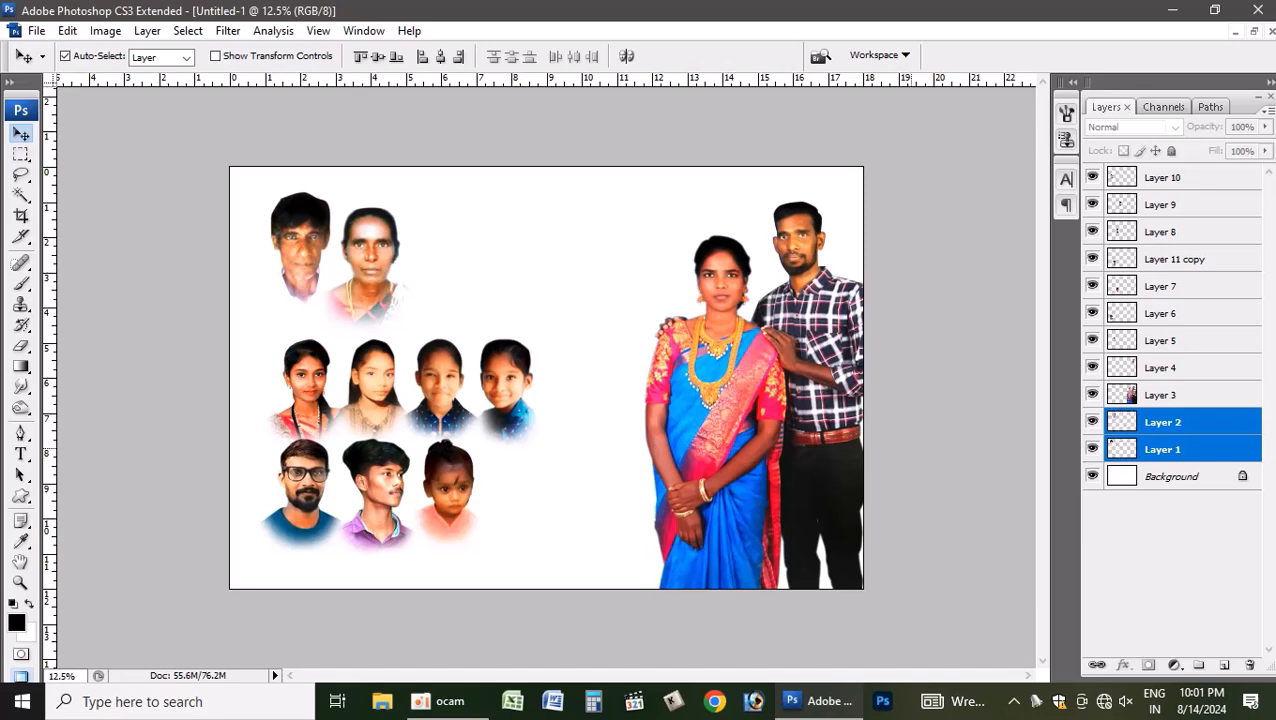
- Move the full-length couple left and nudge them down to meet the canvas's lower edge
{"action": "left_click_drag", "start_coordinate": [768, 446], "coordinate": [734, 413]}
{"action": "key", "text": "shift+Down"}
{"action": "key", "text": "shift+Down"}
{"action": "key", "text": "shift+Down"}
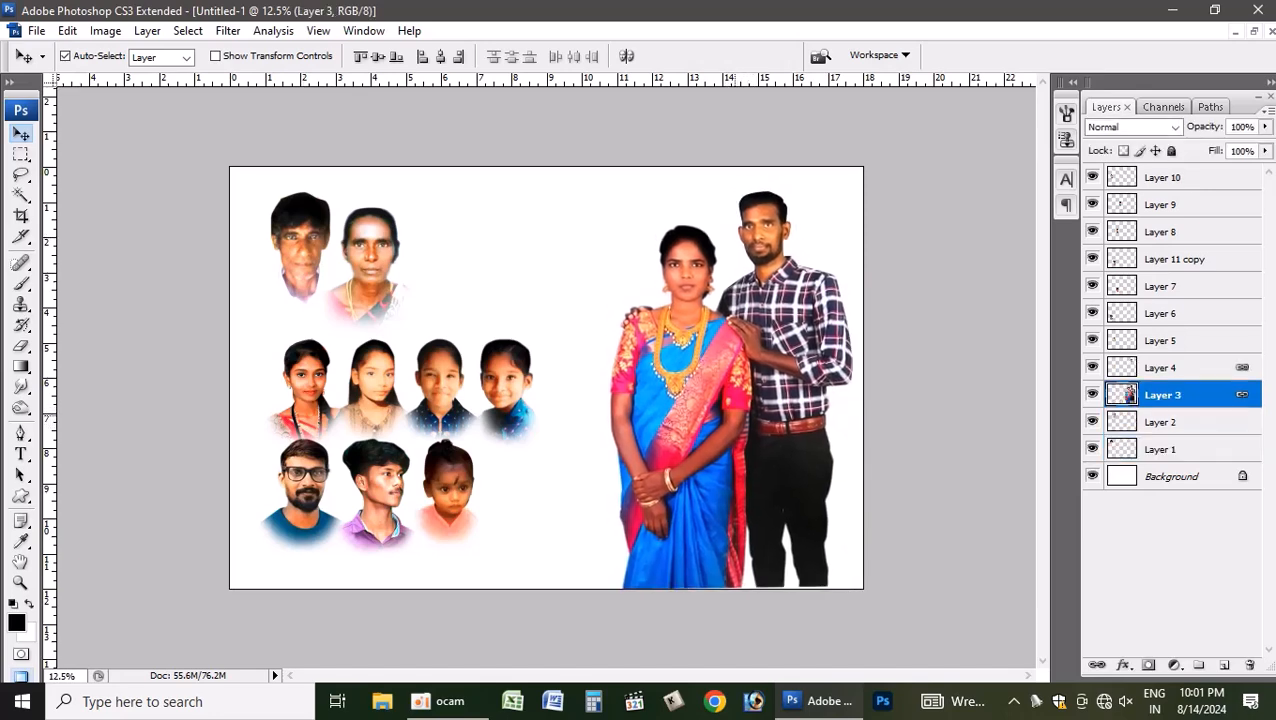
{"action": "key", "text": "shift+Down"}
{"action": "key", "text": "shift+Down"}
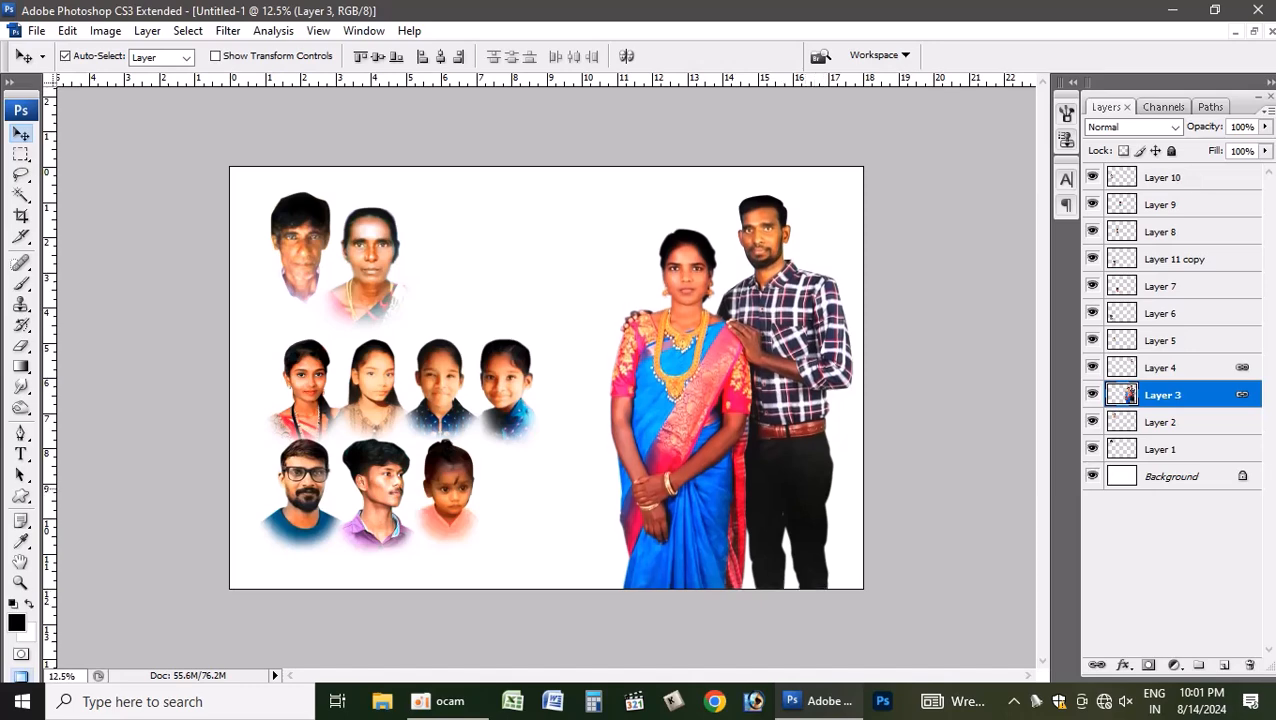
- Select all seven small portraits in the two lower rows and link their layers together
{"action": "left_click", "coordinate": [438, 376]}
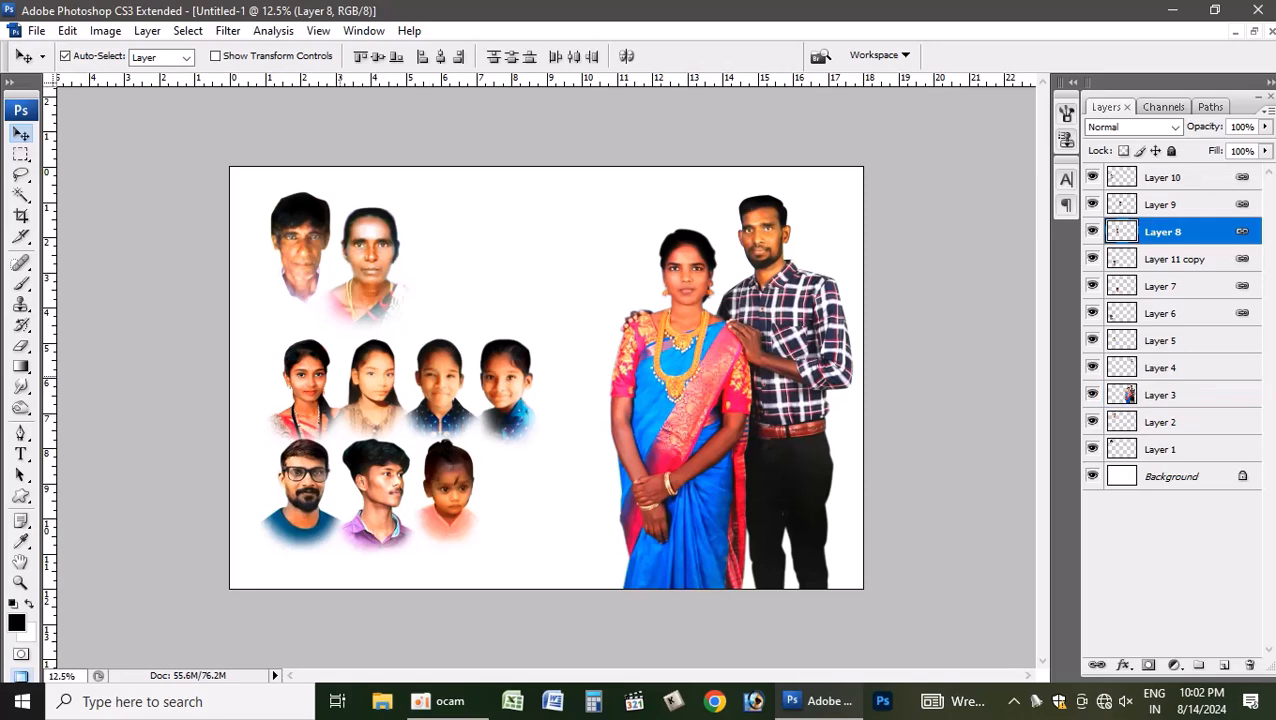
{"action": "left_click", "coordinate": [308, 370]}
{"action": "left_click", "coordinate": [372, 373], "text": "shift"}
{"action": "left_click", "coordinate": [438, 370], "text": "shift"}
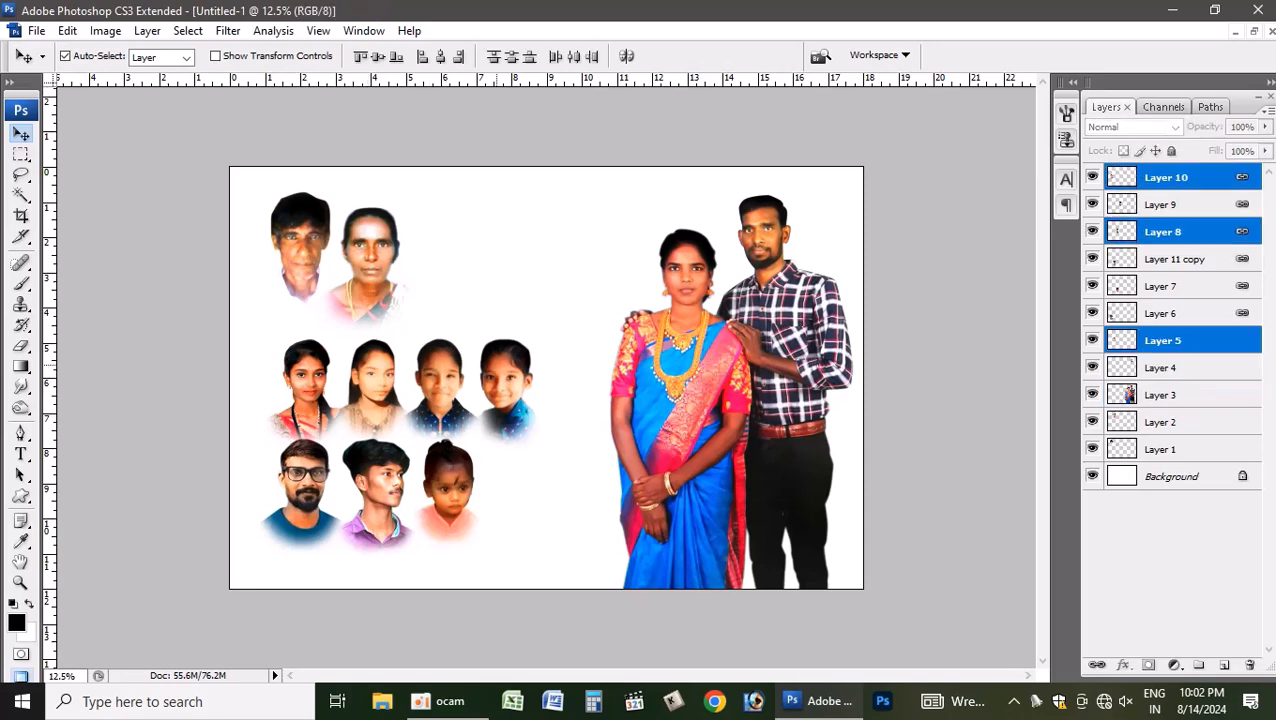
{"action": "left_click", "coordinate": [495, 365], "text": "shift"}
{"action": "left_click", "coordinate": [297, 480], "text": "shift"}
{"action": "left_click", "coordinate": [394, 480], "text": "shift"}
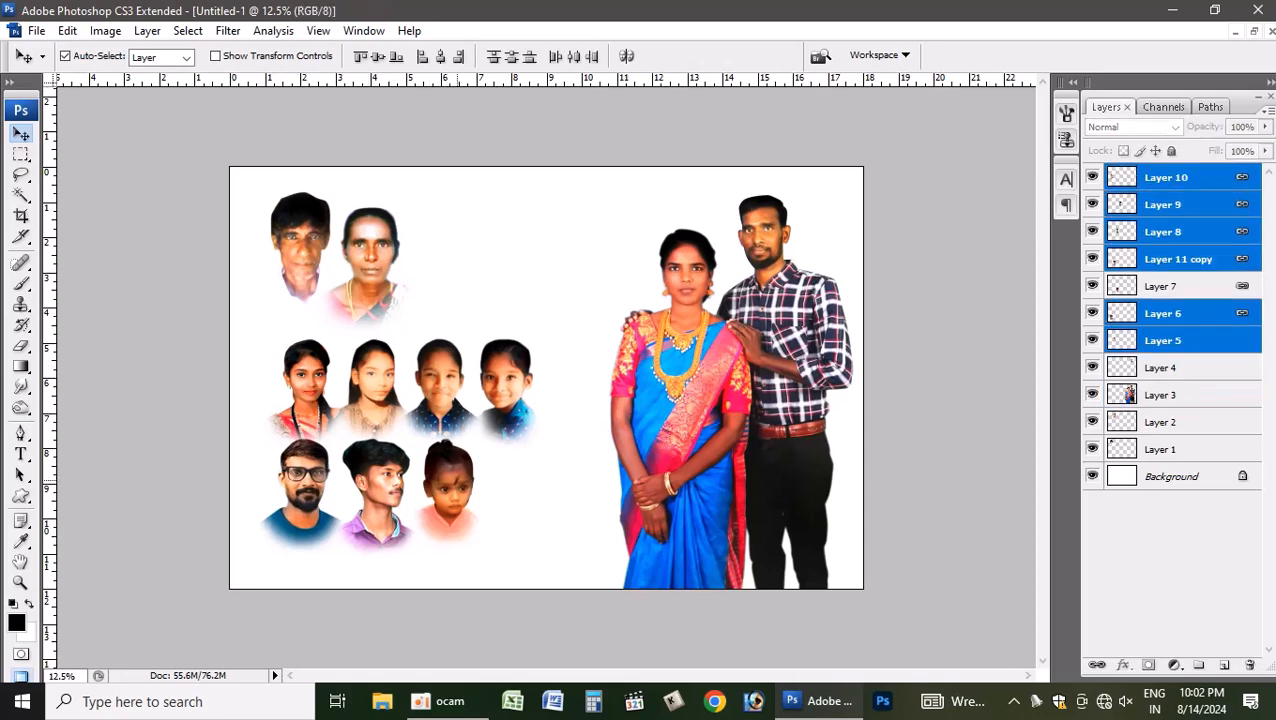
{"action": "left_click", "coordinate": [456, 480], "text": "shift"}
{"action": "left_click", "coordinate": [1096, 665]}
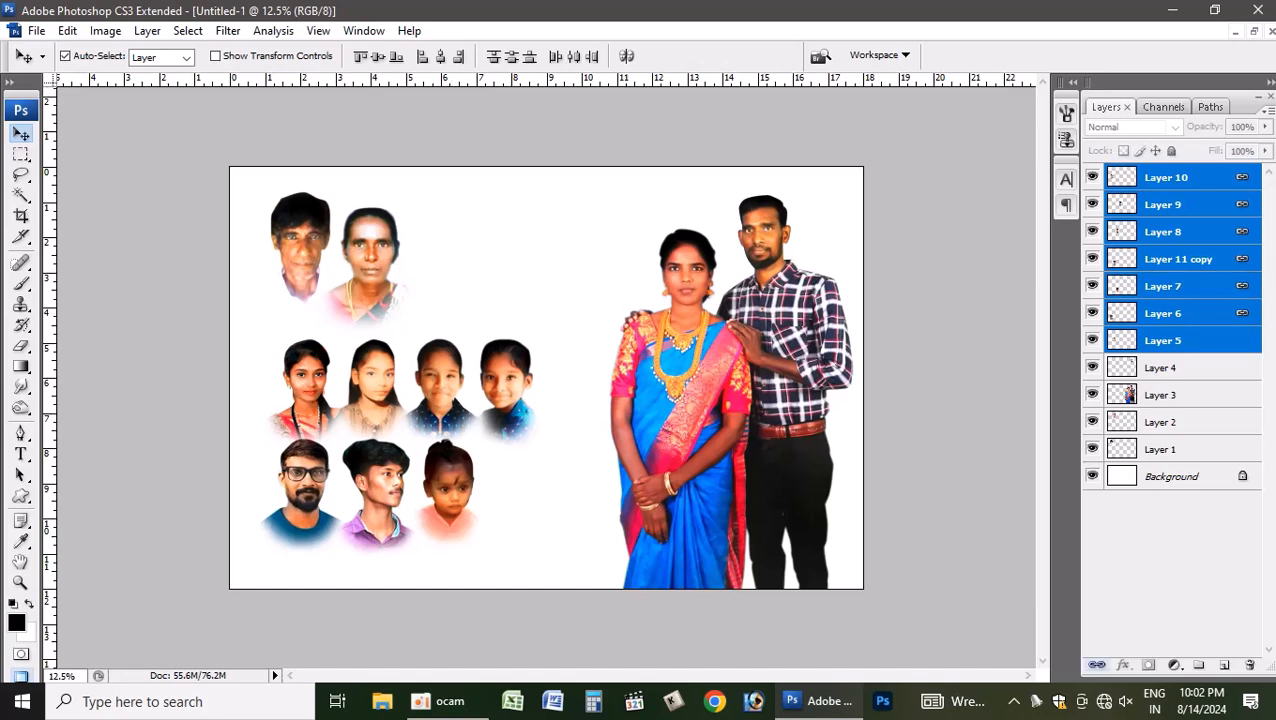
- Move the seven linked small portraits together slightly down and to the left
{"action": "left_click_drag", "start_coordinate": [500, 383], "coordinate": [488, 396]}
{"action": "left_click", "coordinate": [372, 261]}
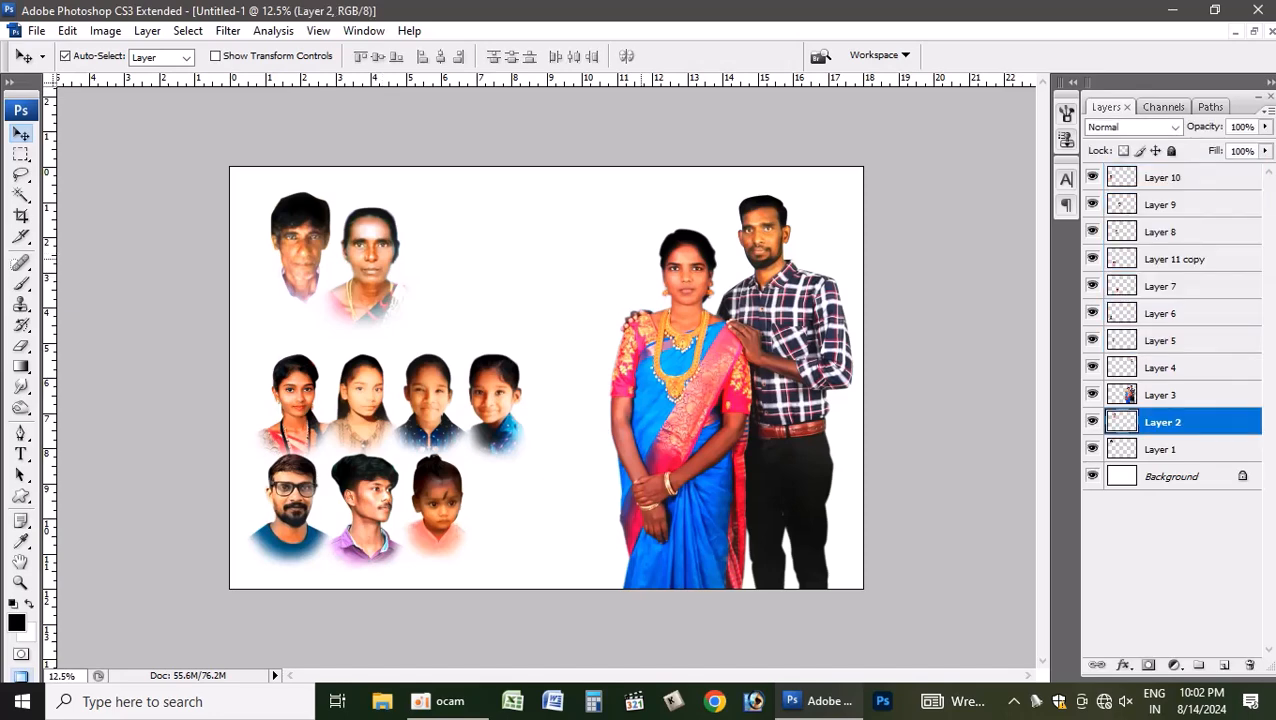
{"action": "left_click", "coordinate": [697, 272]}
{"action": "scroll", "coordinate": [716, 270], "scroll_direction": "up", "scroll_amount": 1}
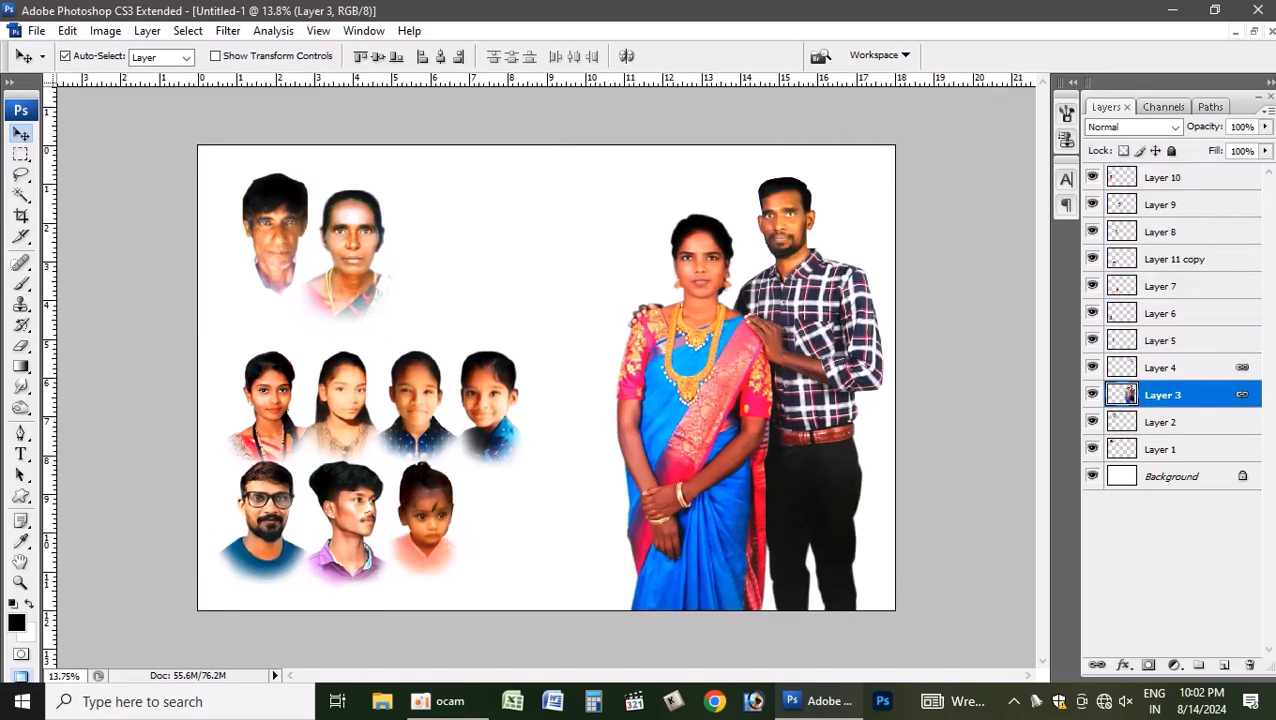
- Copy the multicoloured gradient background, Layer 18, from the existing wedding PSD into the new document and maximize the new document
{"action": "key", "text": "ctrl+Tab"}
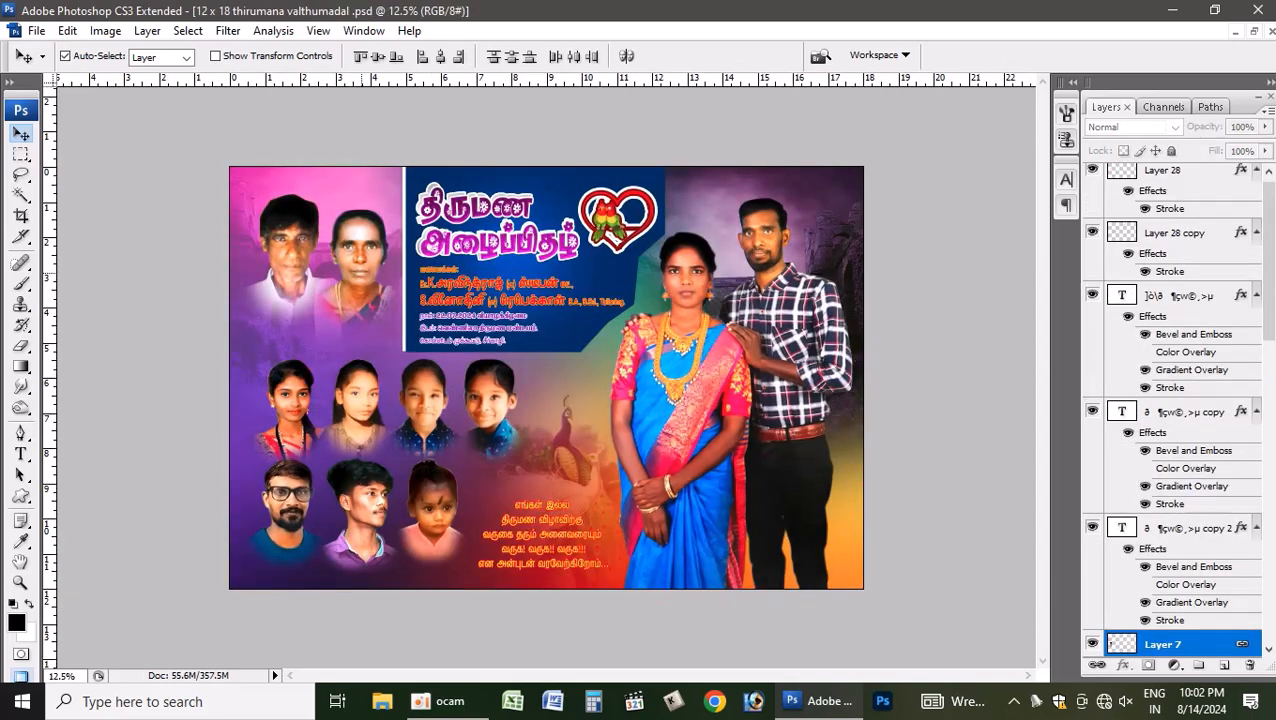
{"action": "left_click", "coordinate": [648, 212]}
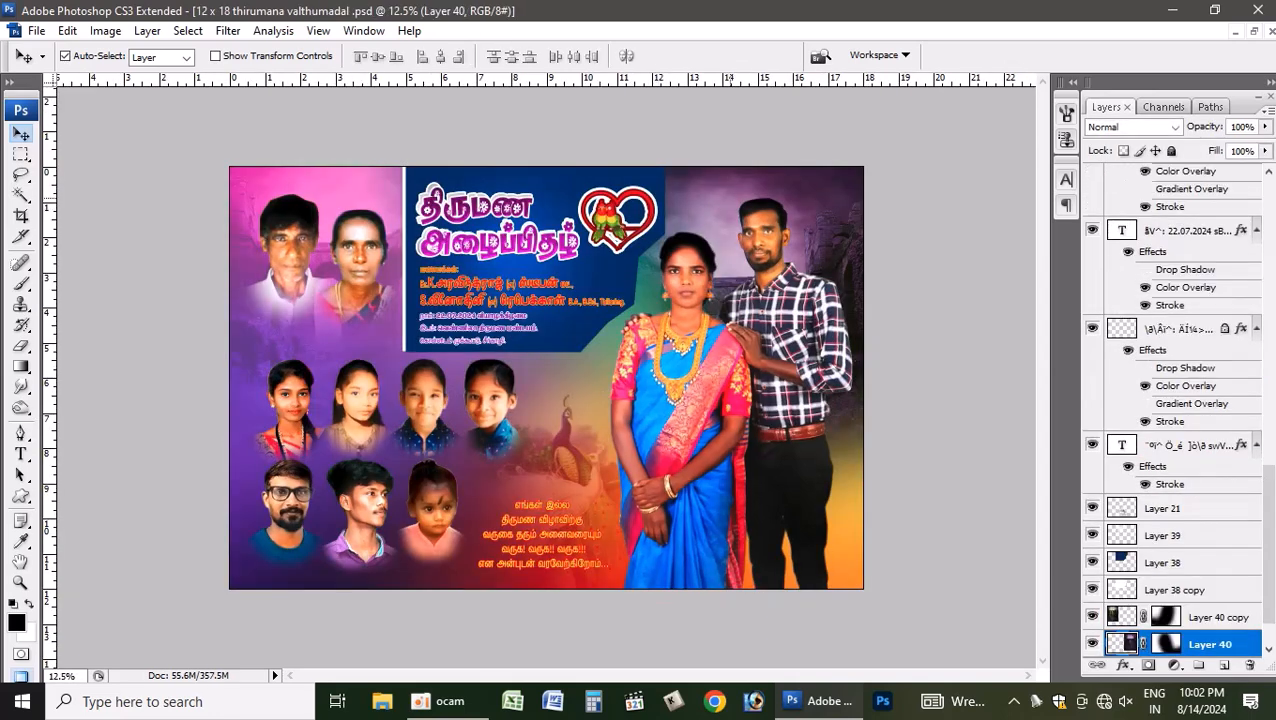
{"action": "scroll", "coordinate": [1171, 410], "scroll_direction": "down", "scroll_amount": 1}
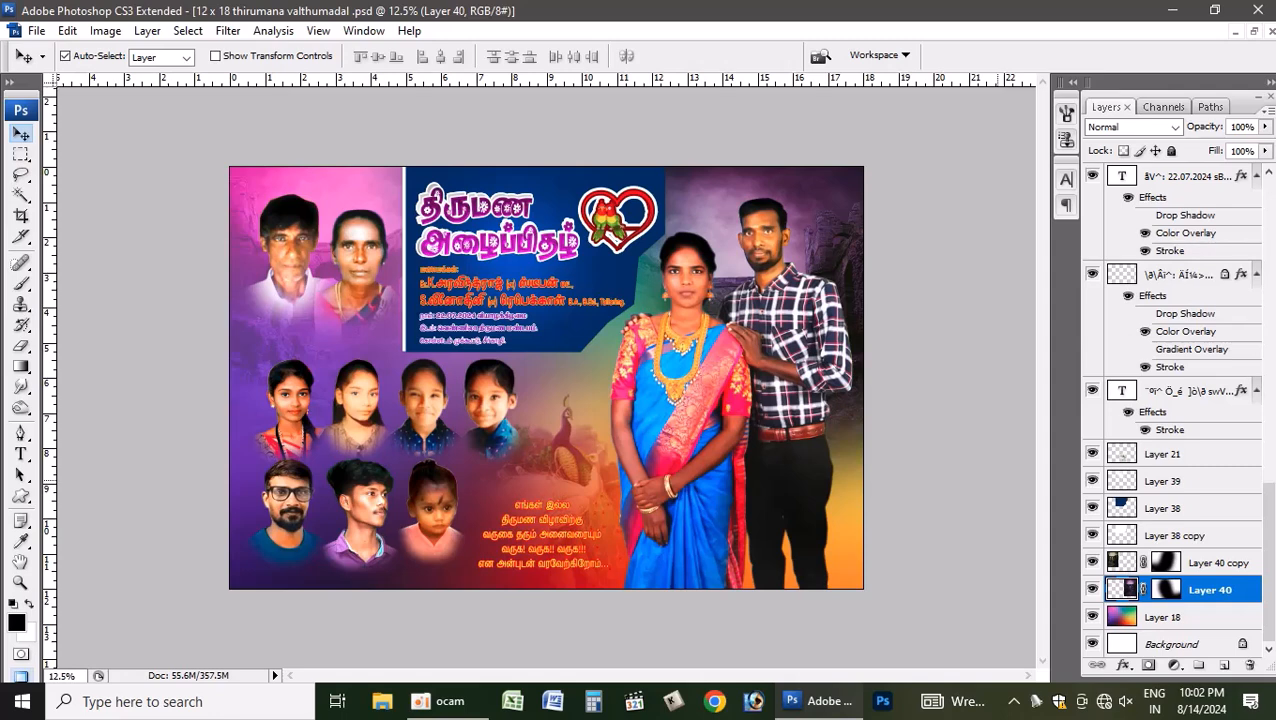
{"action": "left_click", "coordinate": [1180, 617]}
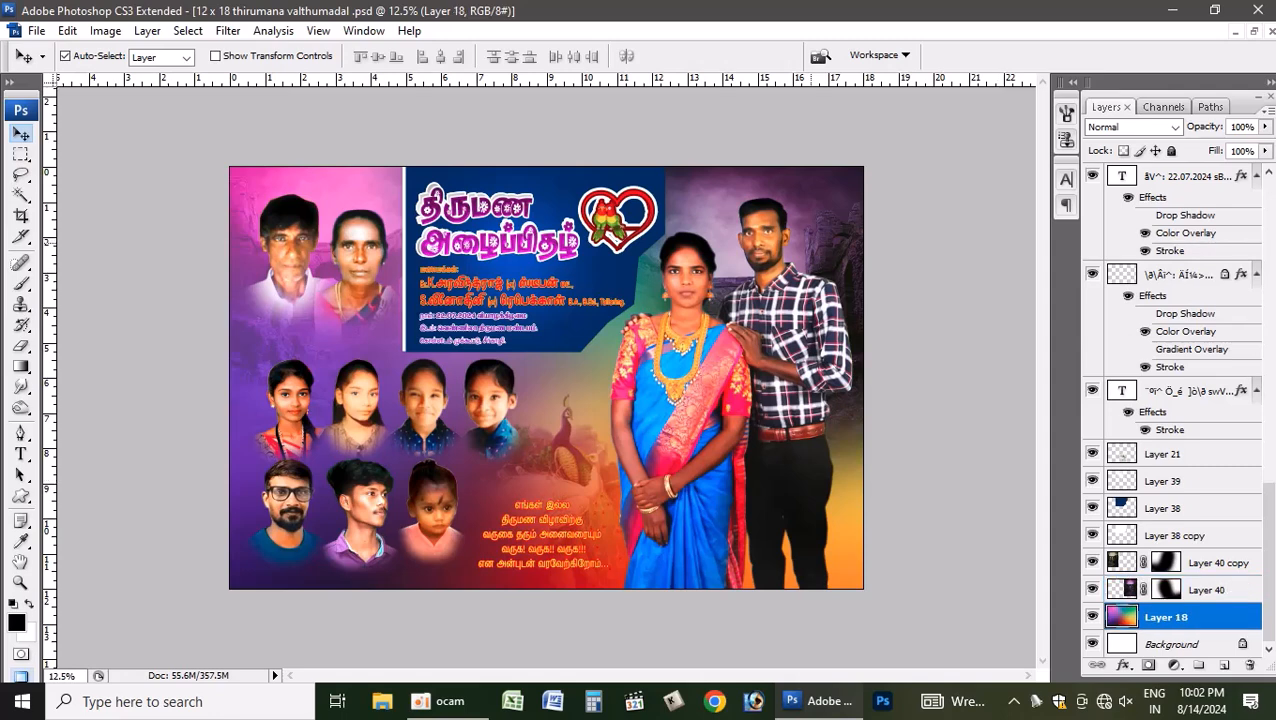
{"action": "left_click_drag", "start_coordinate": [840, 531], "coordinate": [846, 469]}
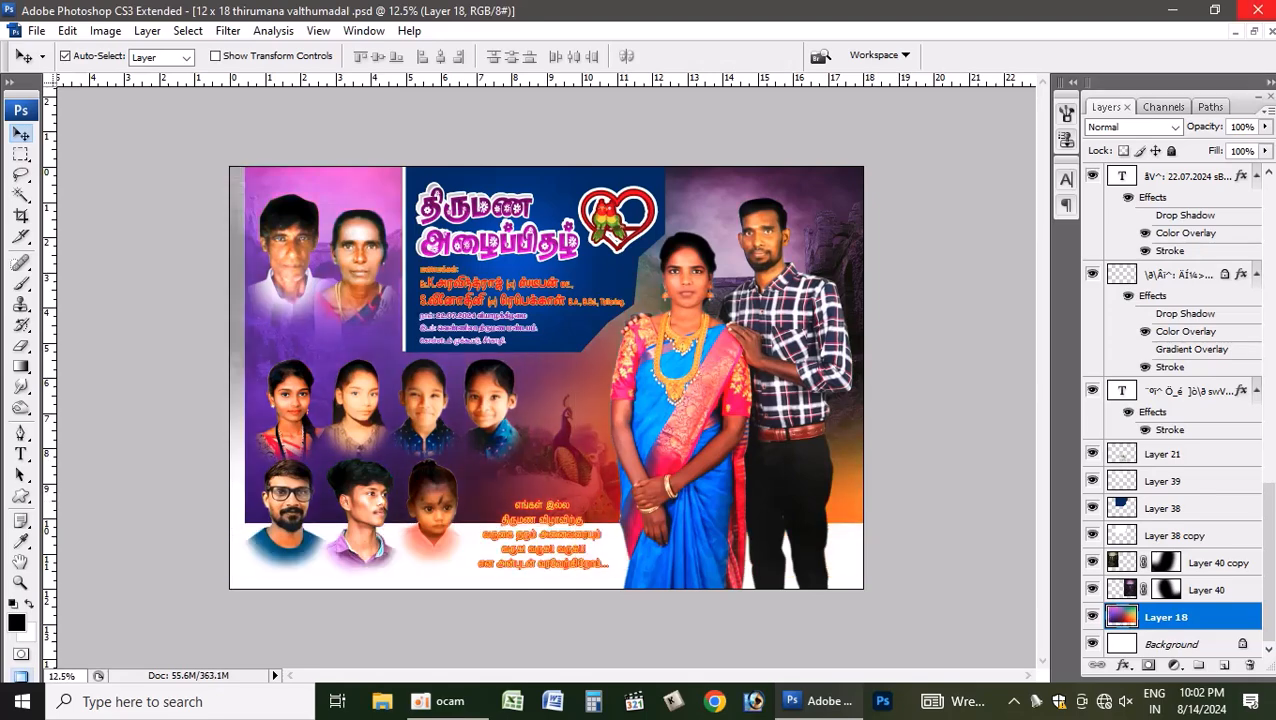
{"action": "left_click", "coordinate": [1253, 31]}
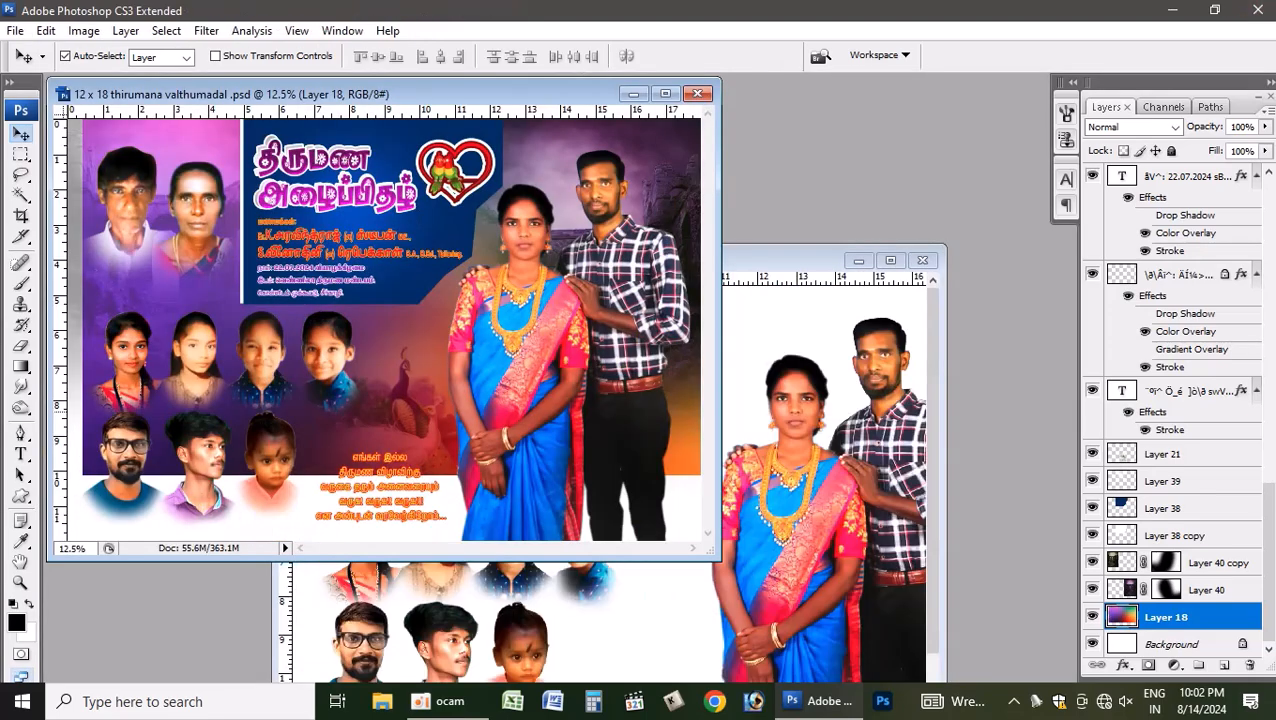
{"action": "left_click_drag", "start_coordinate": [682, 412], "coordinate": [684, 345]}
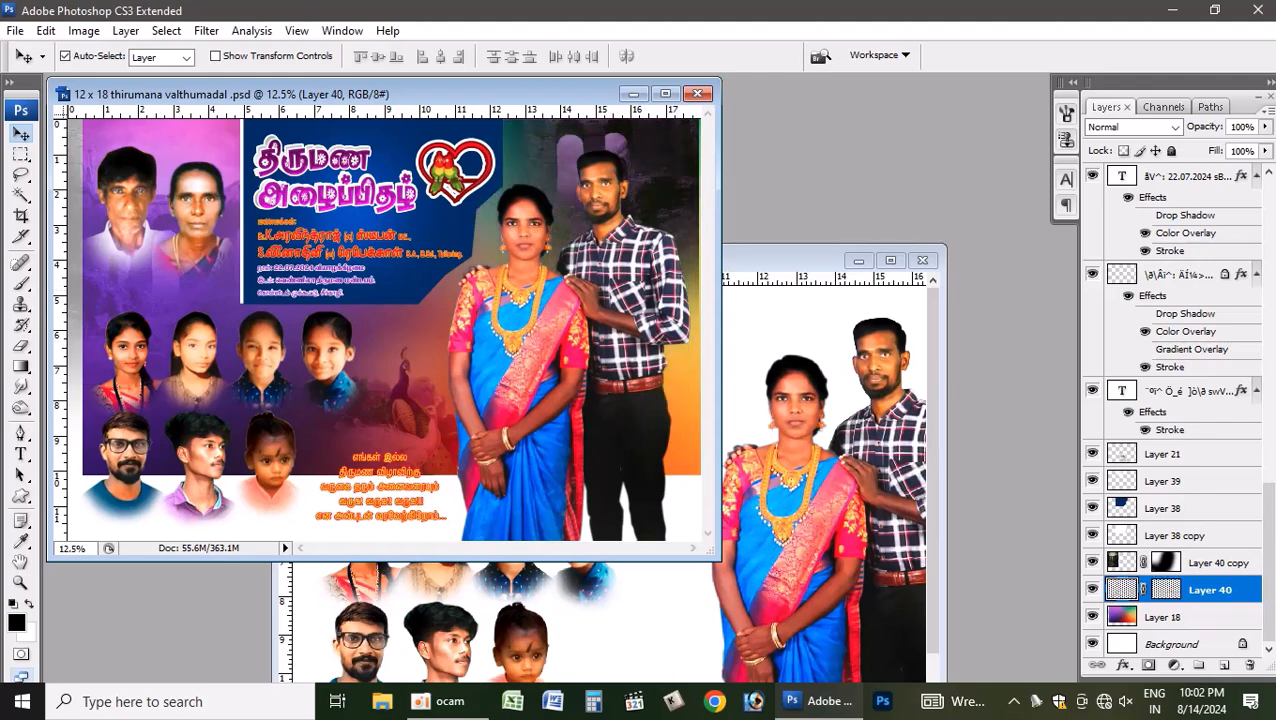
{"action": "left_click_drag", "start_coordinate": [682, 424], "coordinate": [731, 573]}
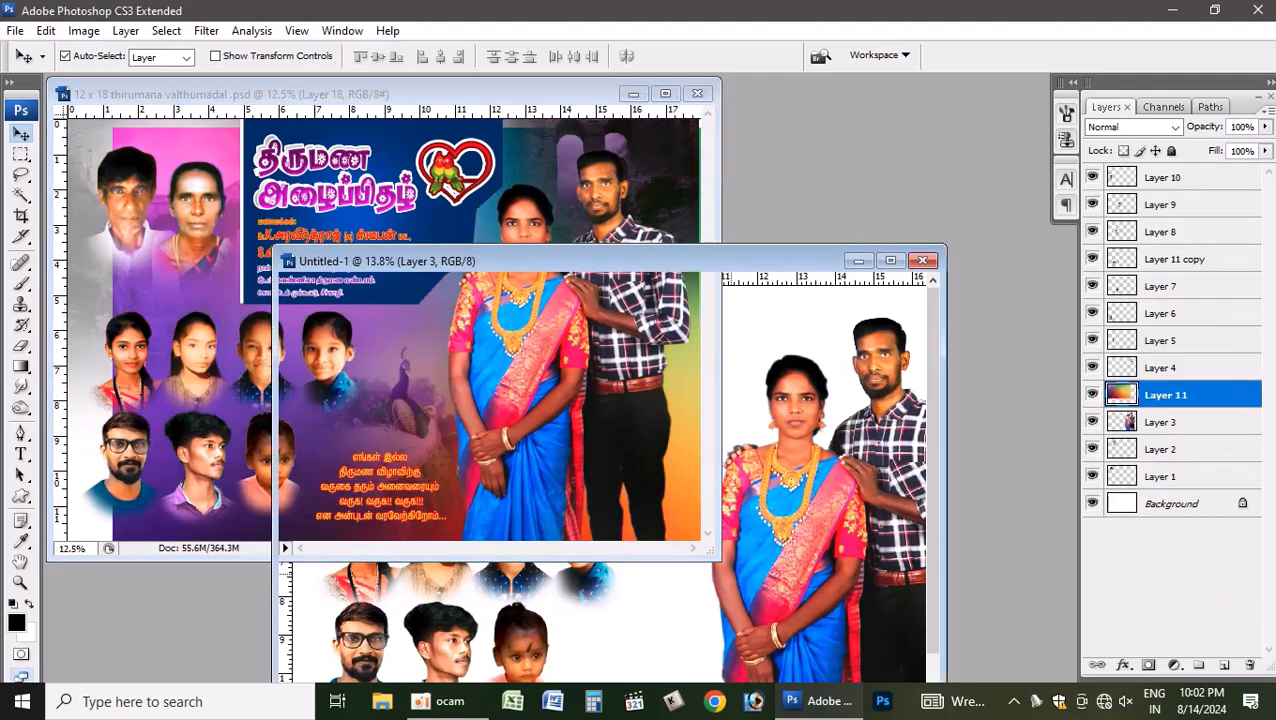
{"action": "left_click", "coordinate": [890, 260]}
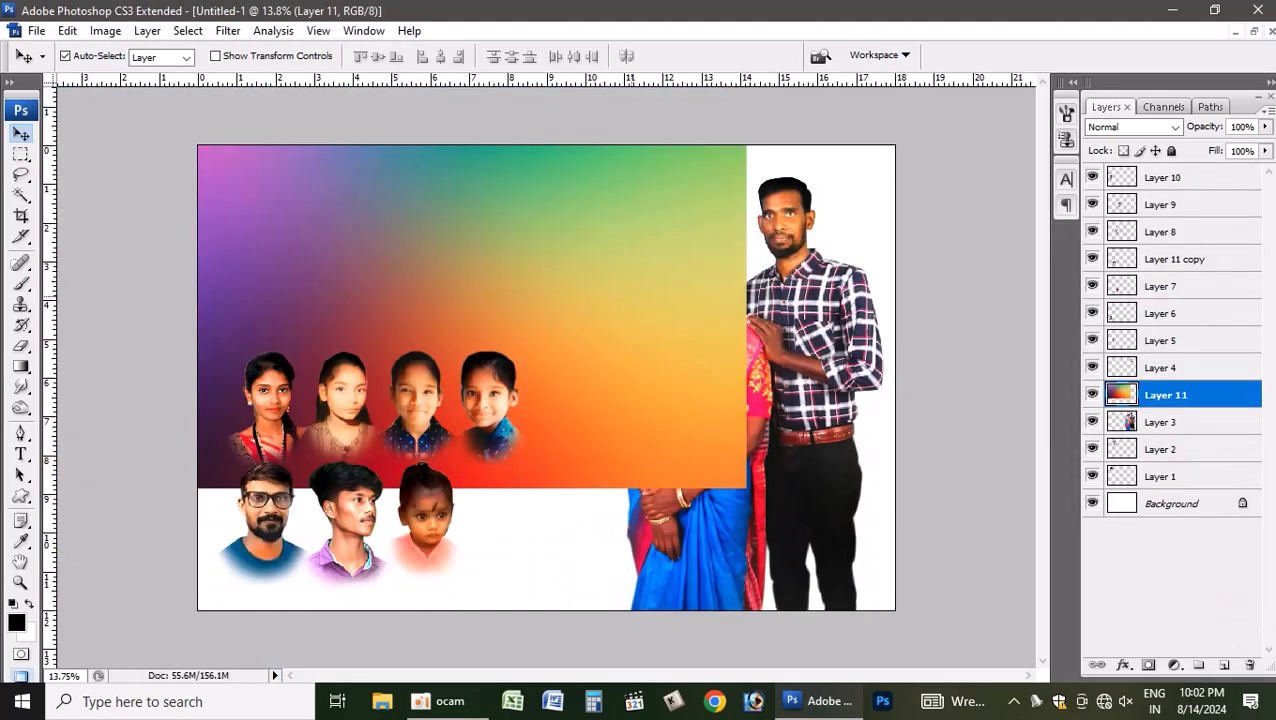
- Send the gradient layer behind all cutouts, just above the Background, and position it to cover the entire canvas
{"action": "left_click_drag", "start_coordinate": [629, 295], "coordinate": [742, 391]}
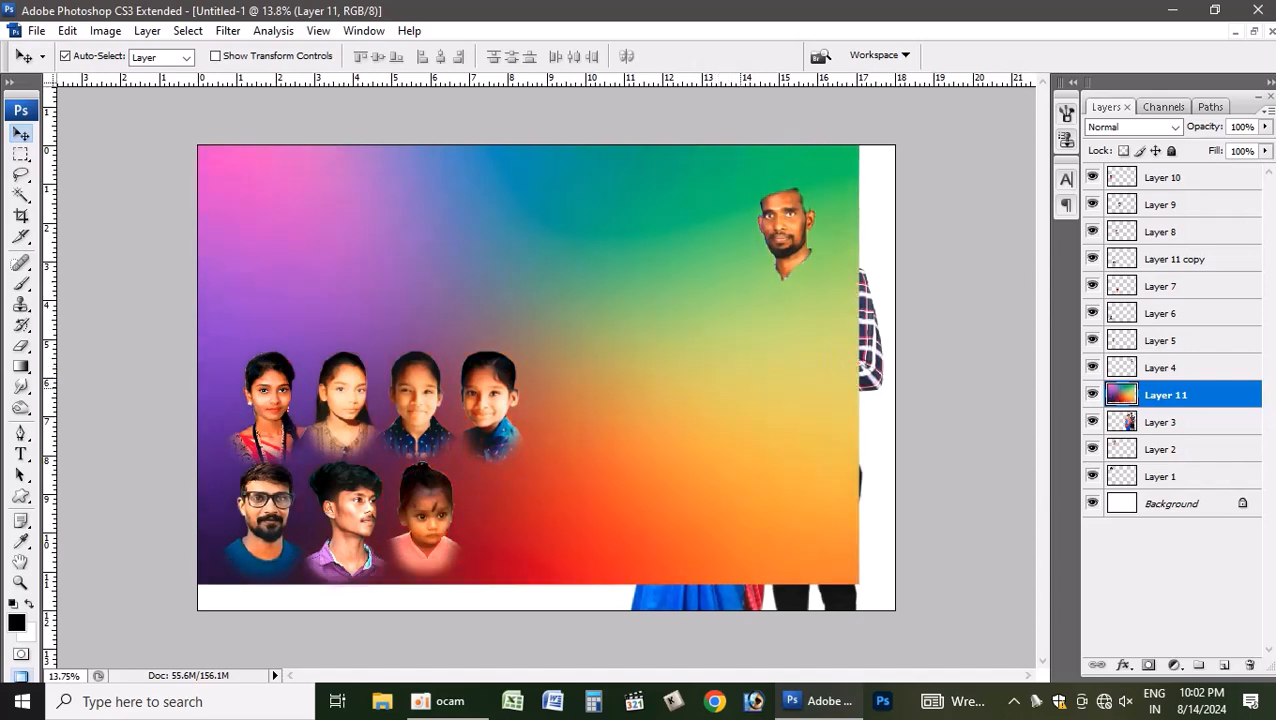
{"action": "key", "text": "alt+shift"}
{"action": "key", "text": "ctrl+shift+bracketleft"}
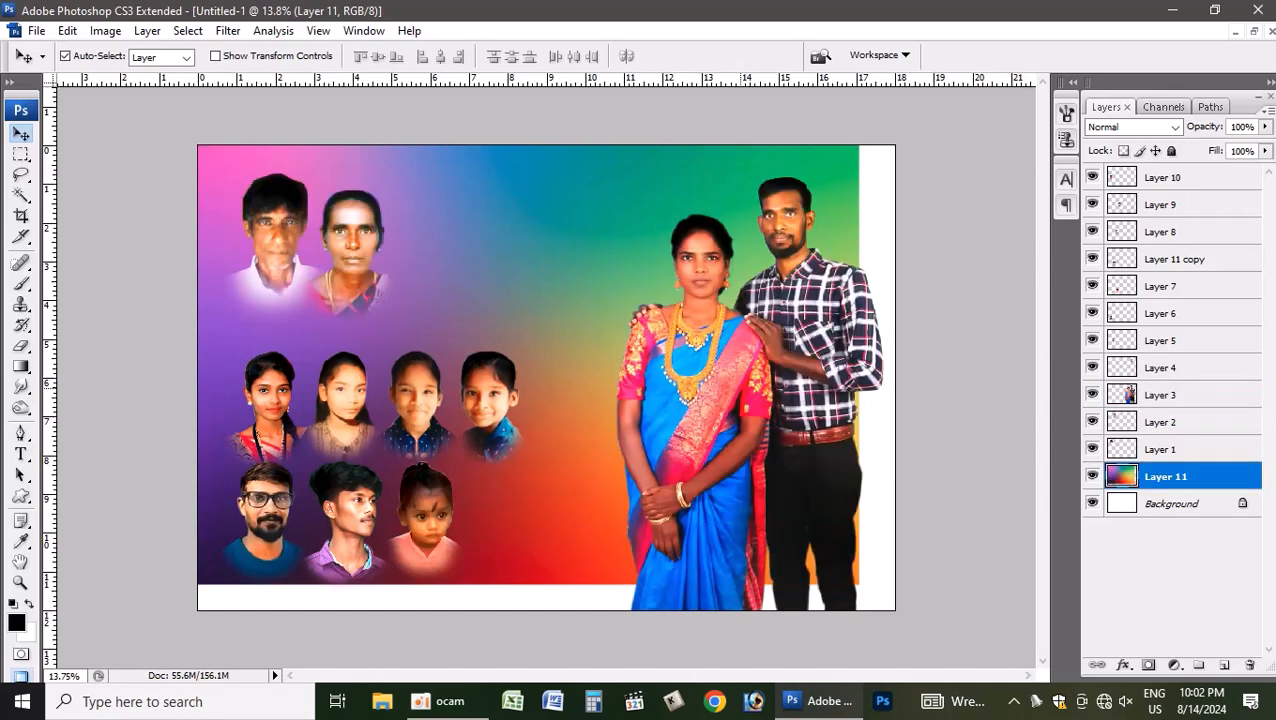
{"action": "left_click_drag", "start_coordinate": [537, 219], "coordinate": [599, 253]}
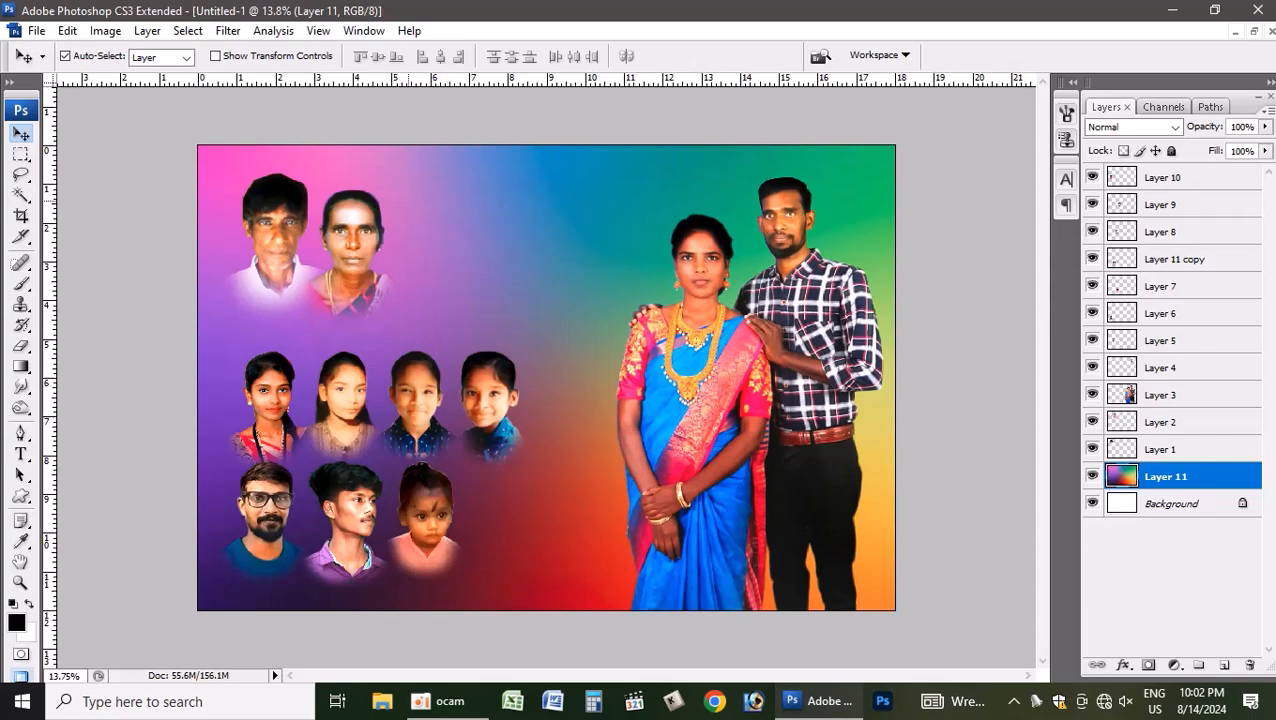
- Copy the masked ruins scene, Layer 40, from the wedding PSD and place it behind the couple in the canvas's upper-right corner
{"action": "left_click", "coordinate": [1253, 31]}
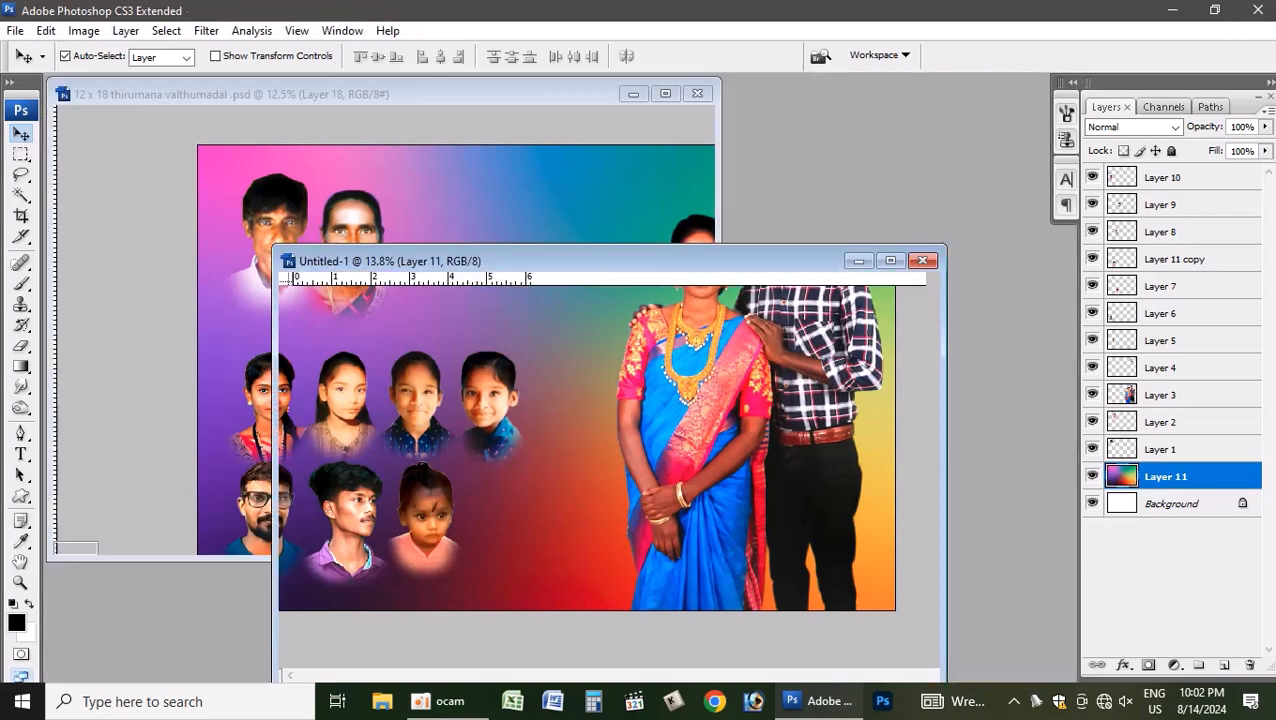
{"action": "left_click", "coordinate": [400, 94]}
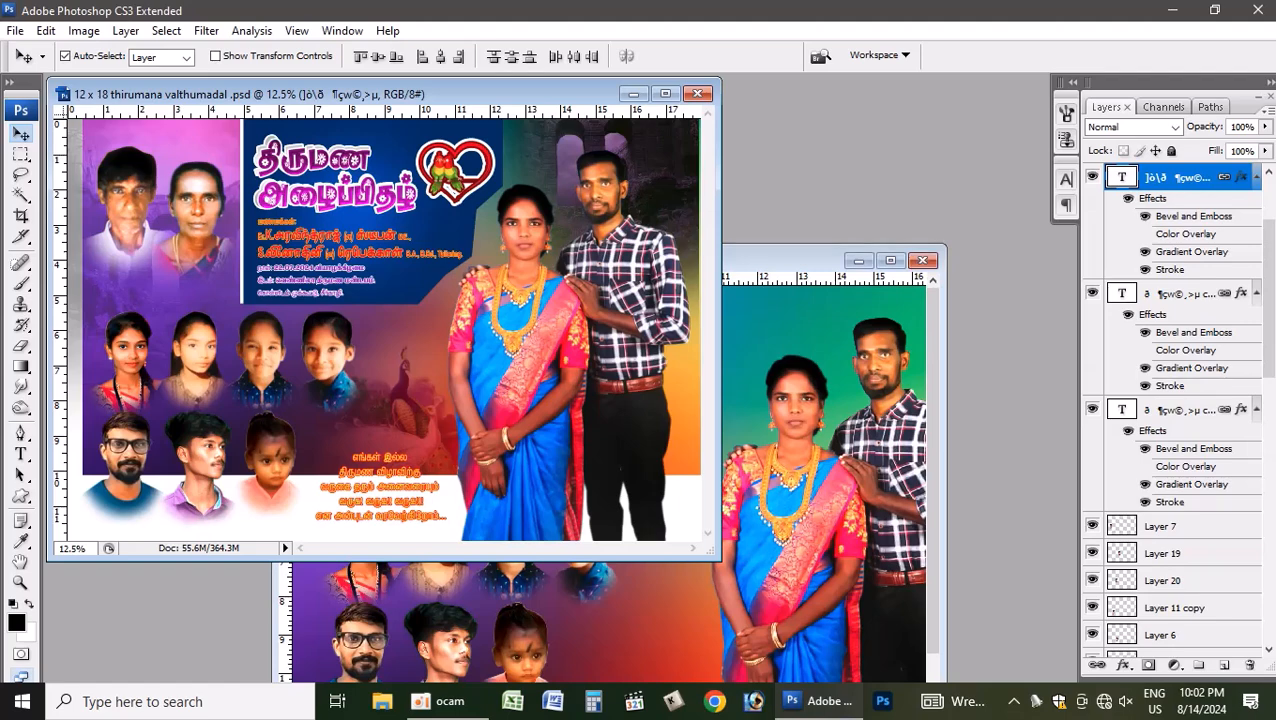
{"action": "key", "text": "ctrl+Tab"}
{"action": "key", "text": "ctrl+Tab"}
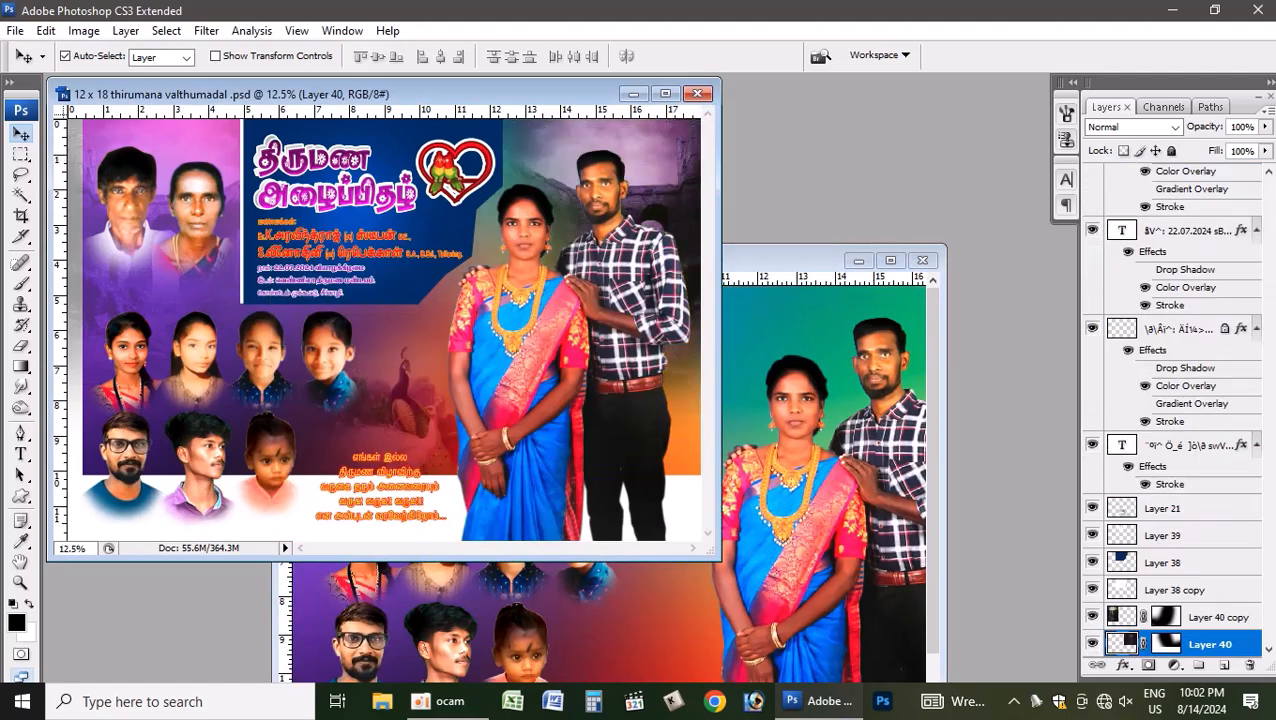
{"action": "key", "text": "ctrl+Tab"}
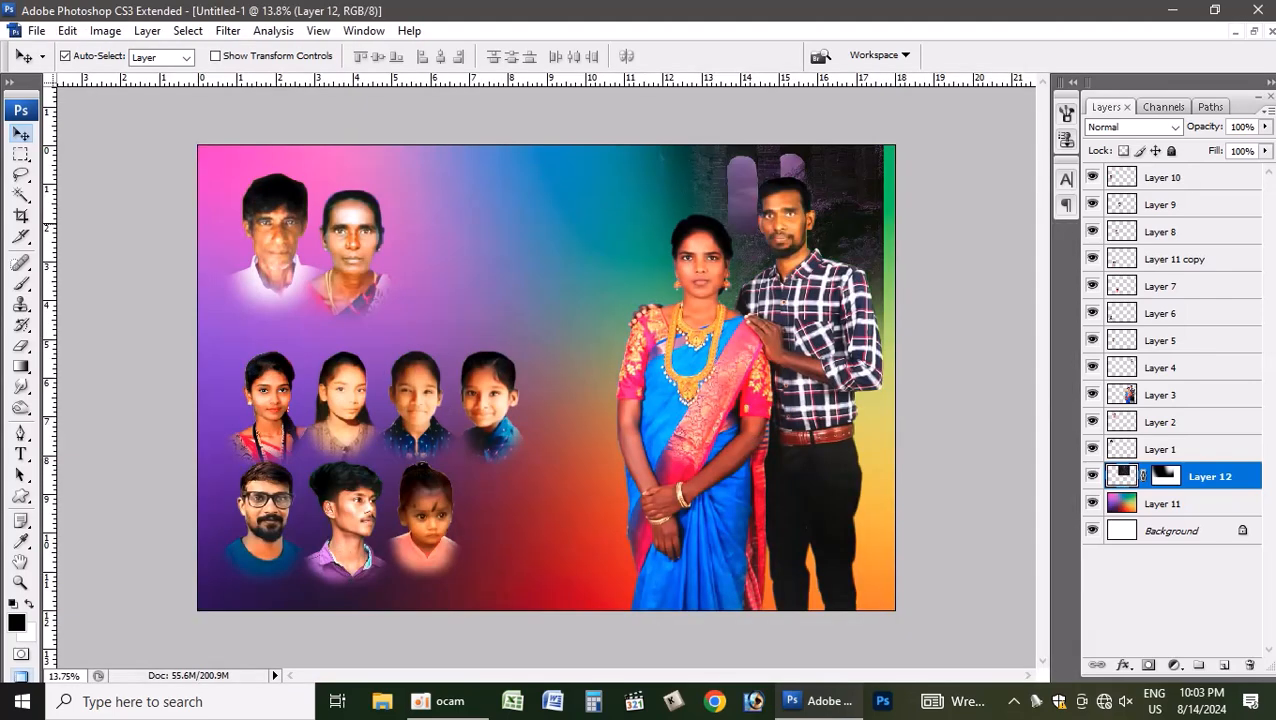
{"action": "left_click_drag", "start_coordinate": [801, 228], "coordinate": [813, 316]}
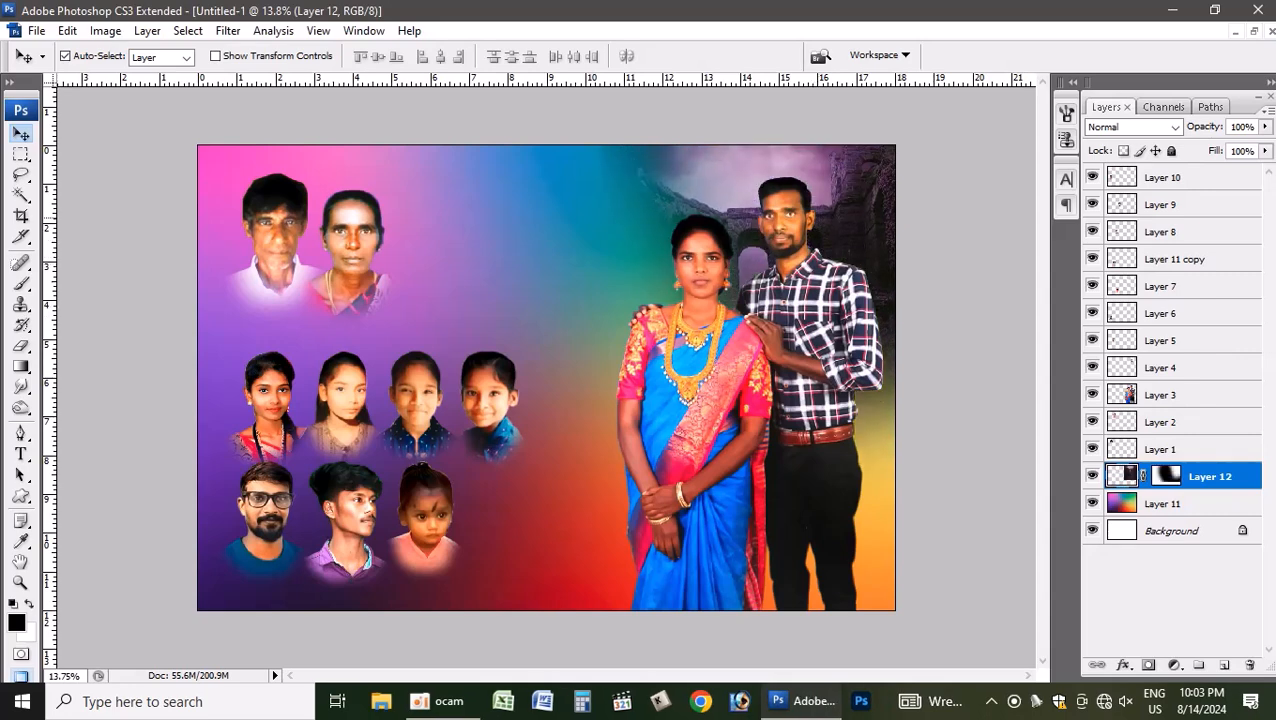
{"action": "left_click_drag", "start_coordinate": [877, 206], "coordinate": [877, 229]}
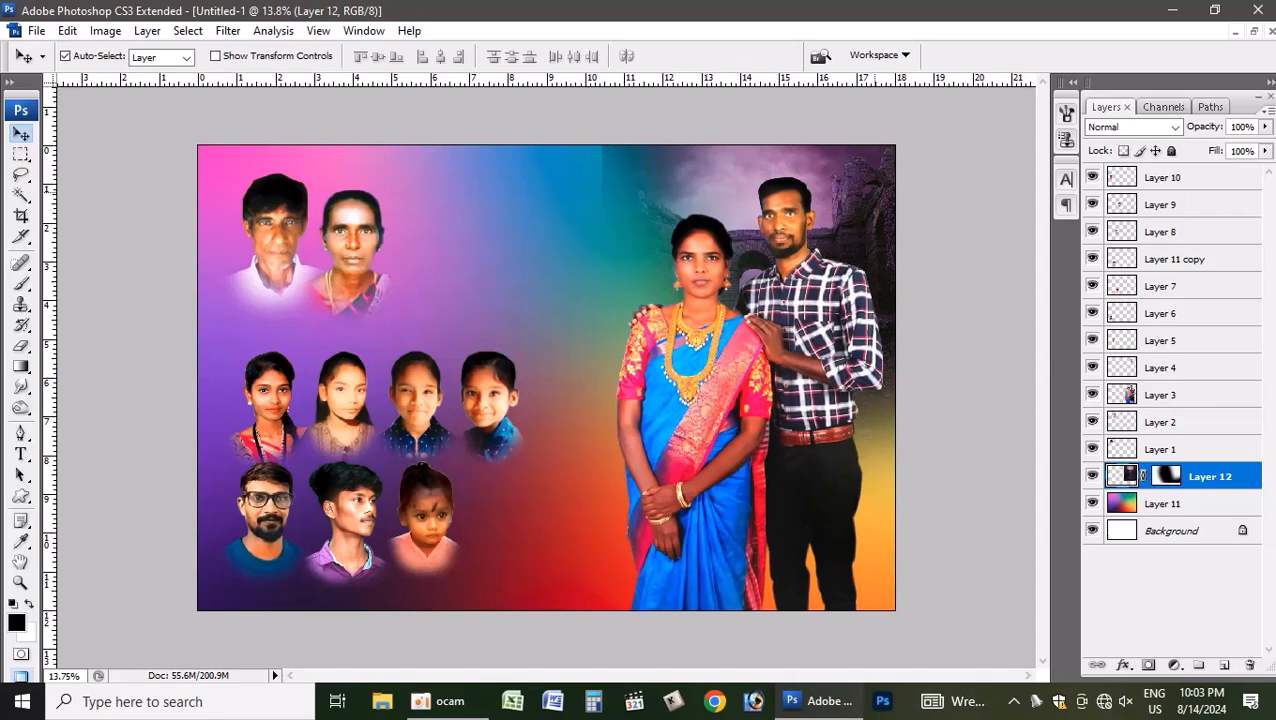
- Duplicate the ruins layer, flip the copy horizontally and move it behind the elderly portraits at the canvas's upper-left corner
{"action": "key", "text": "ctrl+j"}
{"action": "key", "text": "ctrl+t"}
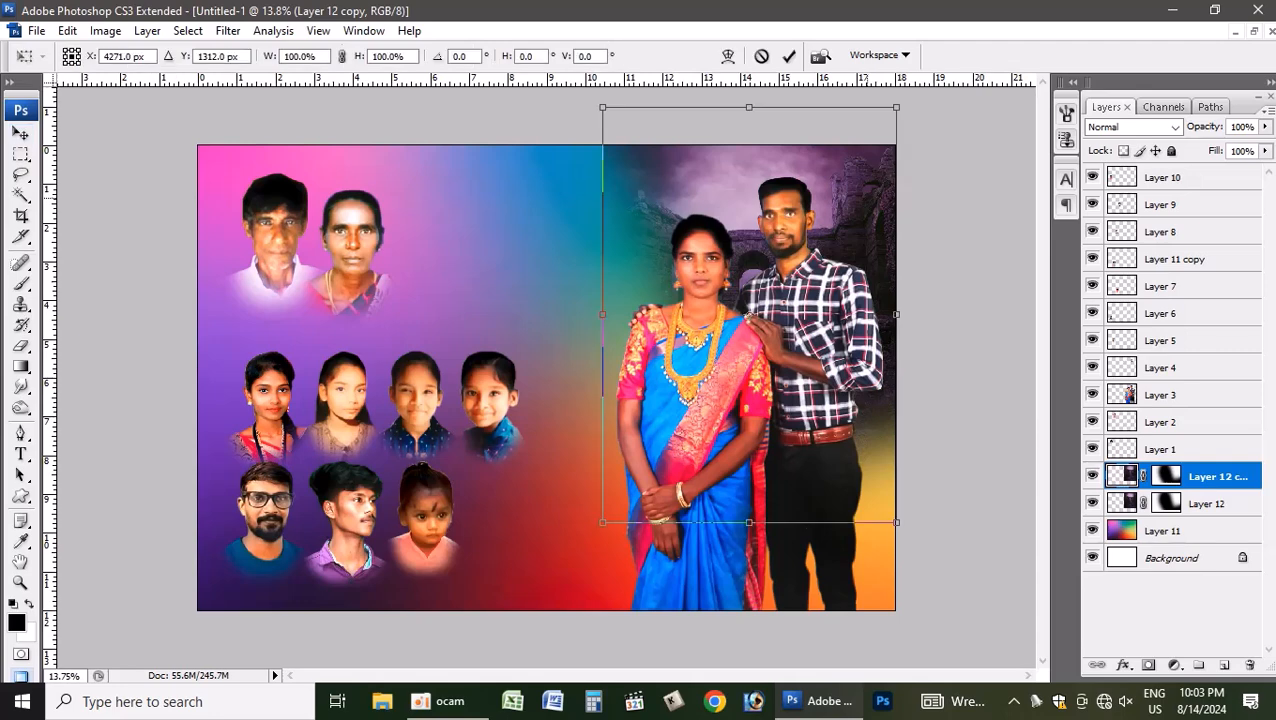
{"action": "right_click", "coordinate": [863, 197]}
{"action": "left_click", "coordinate": [950, 437]}
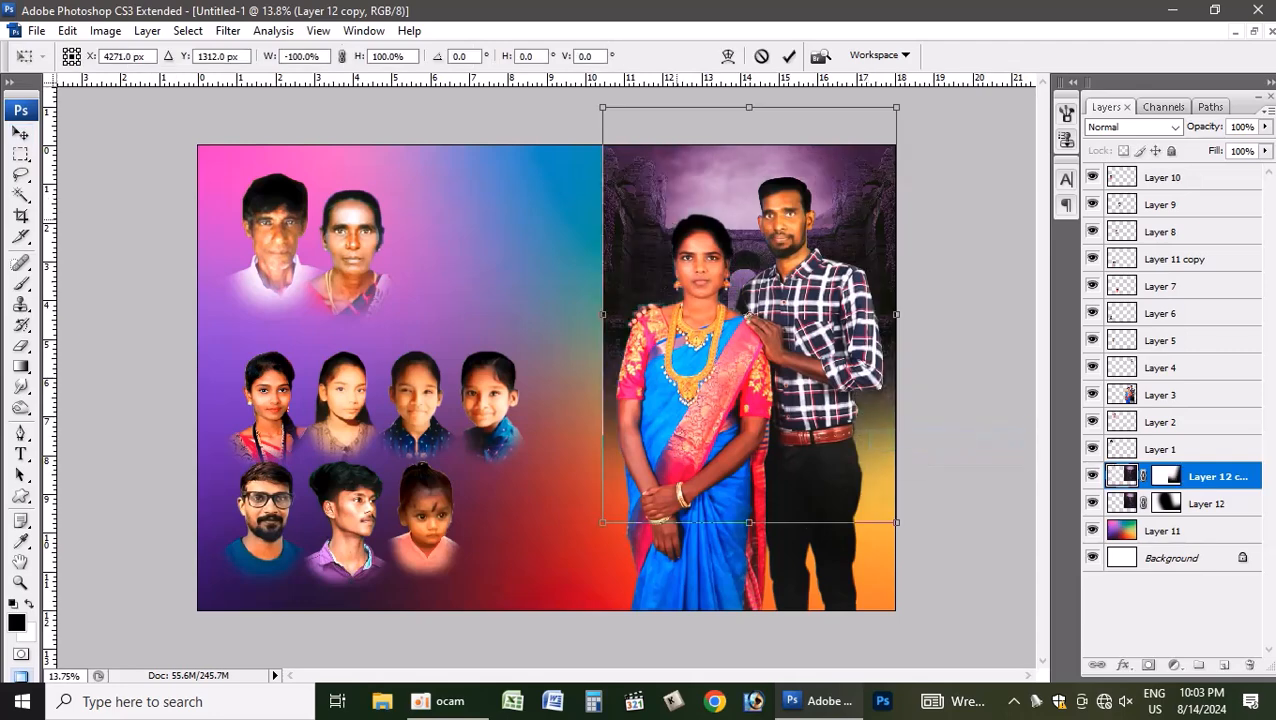
{"action": "left_click_drag", "start_coordinate": [750, 200], "coordinate": [343, 200]}
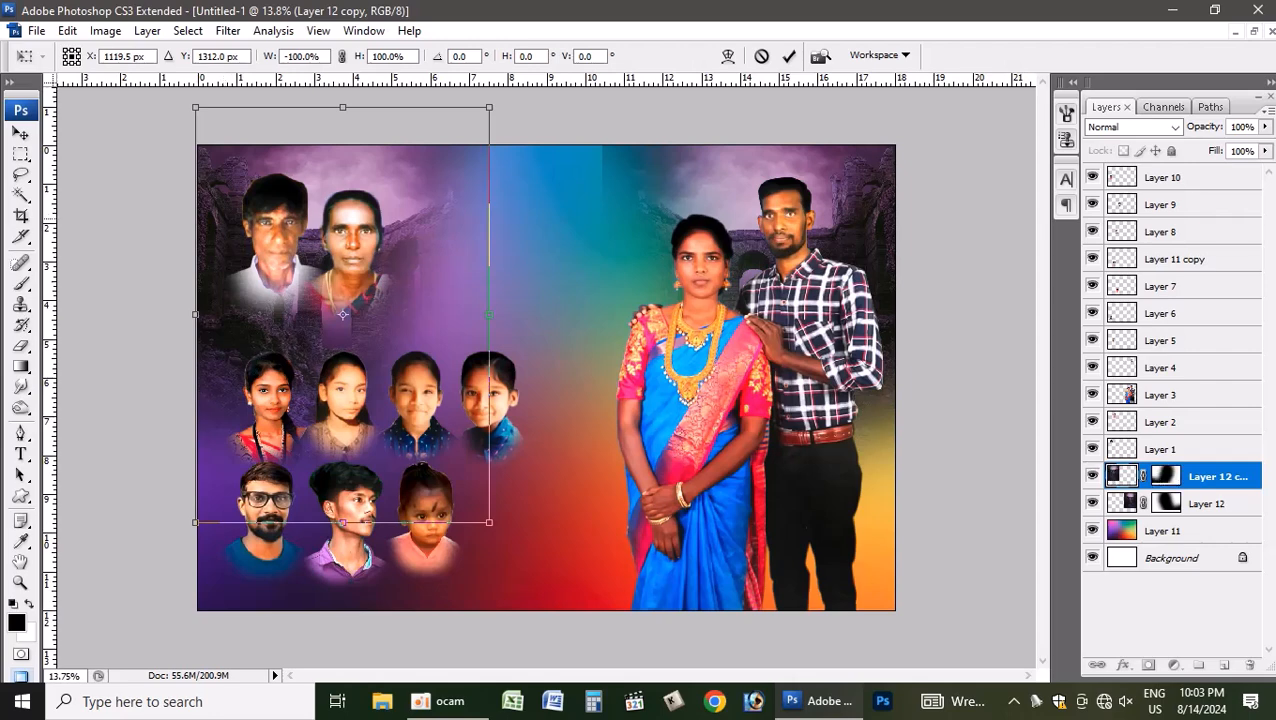
{"action": "key", "text": "Return"}
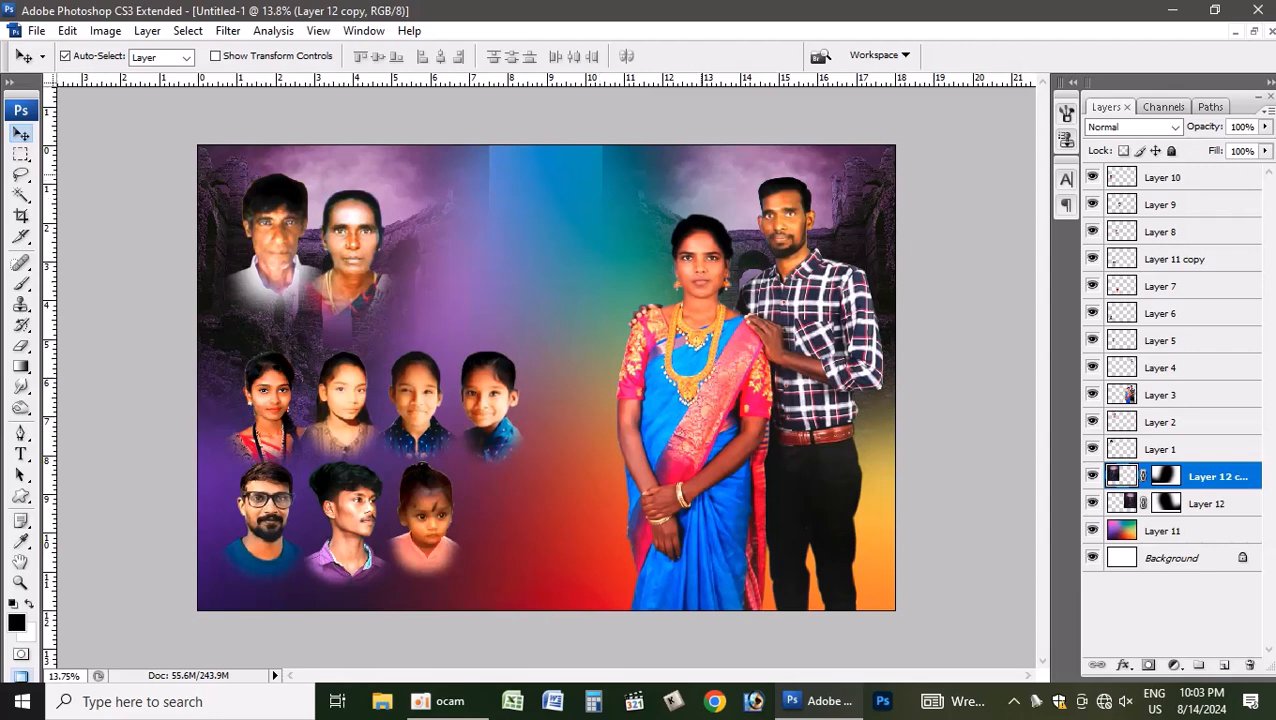
- Link the ruins layer with its mirrored copy and try shifting the pair slightly to the right
{"action": "right_click", "coordinate": [702, 174]}
{"action": "left_click", "coordinate": [745, 183], "text": "shift"}
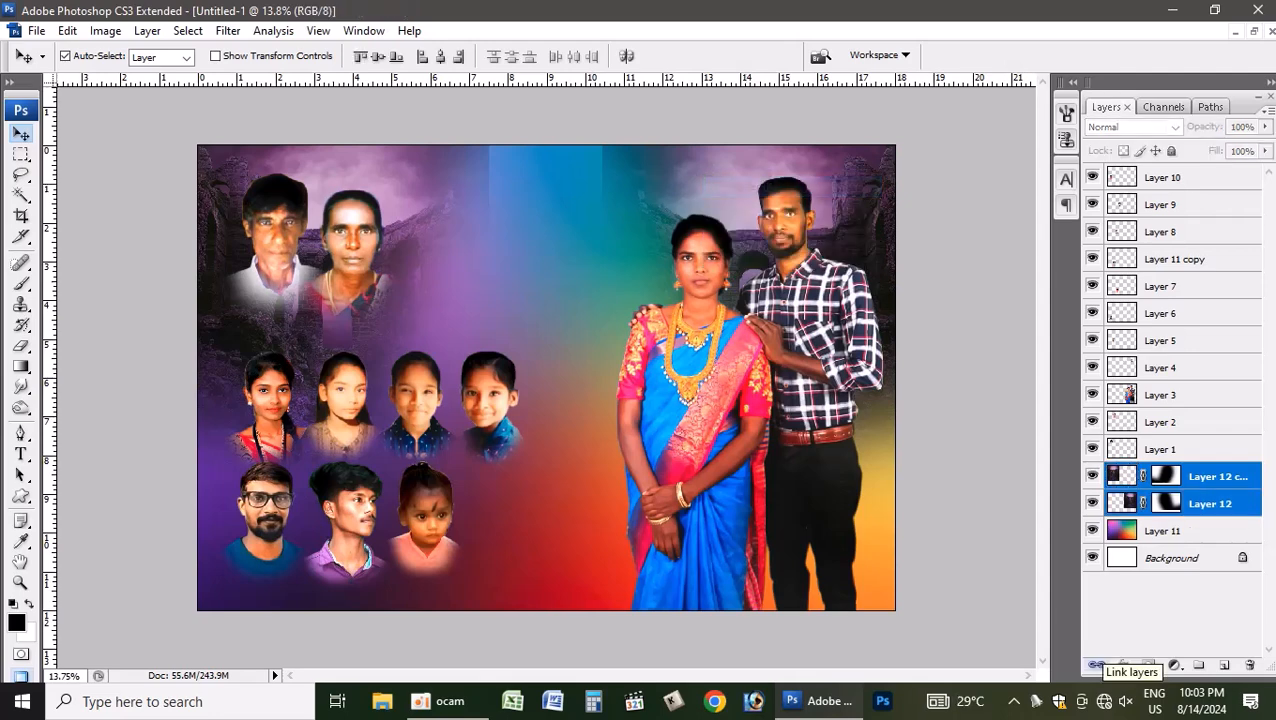
{"action": "left_click", "coordinate": [1096, 665]}
{"action": "left_click_drag", "start_coordinate": [668, 174], "coordinate": [682, 174]}
{"action": "key", "text": "ctrl+z"}
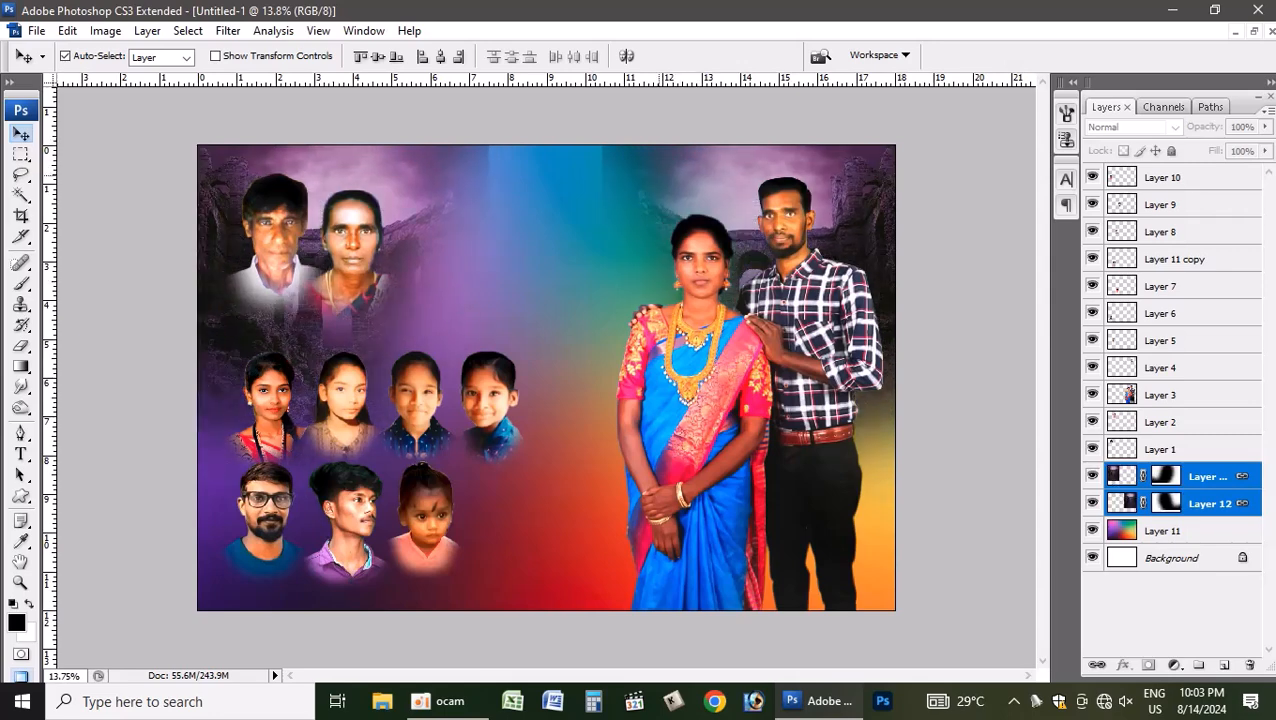
- Show both documents in separate windows and return to the existing wedding PSD with the Move tool active
{"action": "key", "text": "e"}
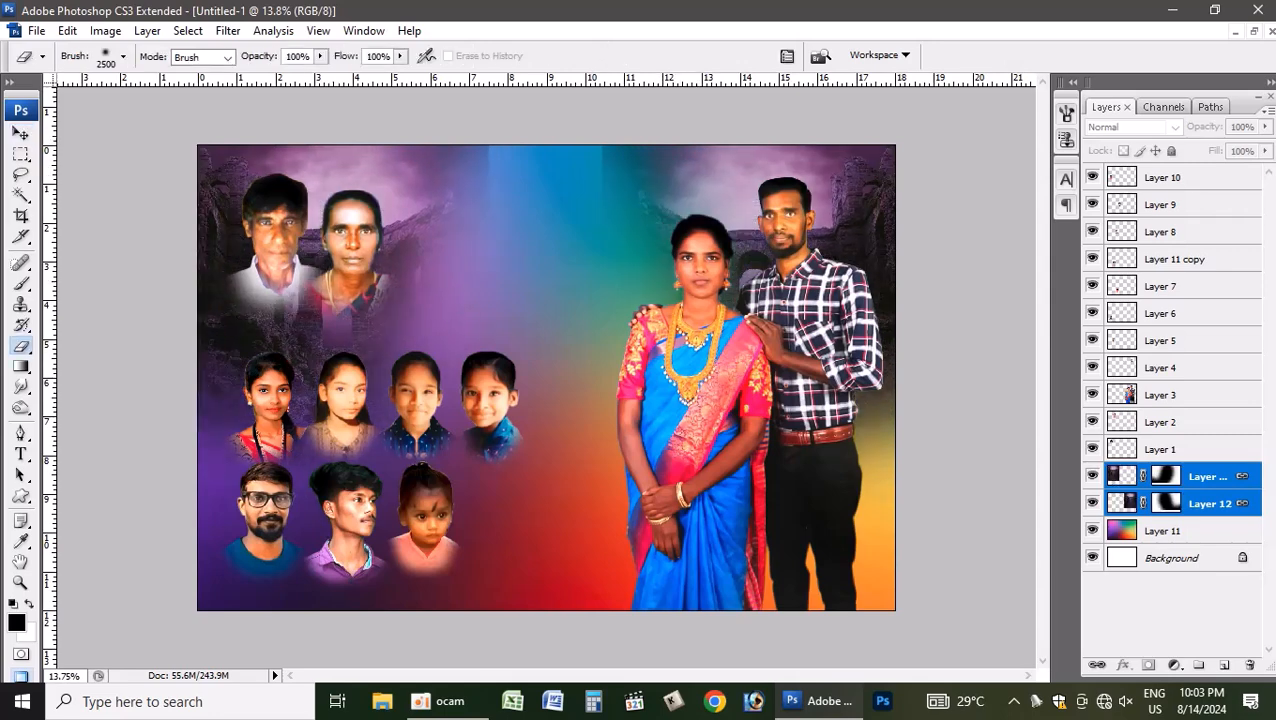
{"action": "left_click", "coordinate": [1254, 31]}
{"action": "left_click", "coordinate": [515, 204]}
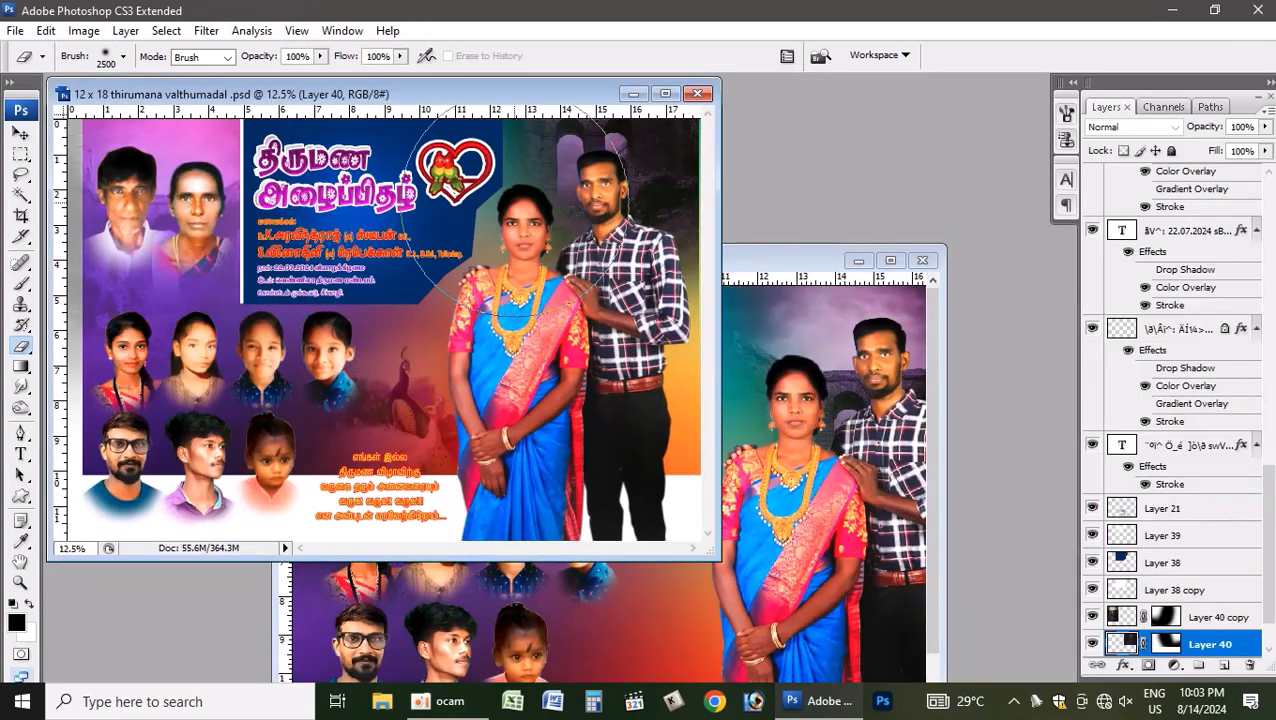
{"action": "left_click", "coordinate": [577, 188]}
{"action": "key", "text": "v"}
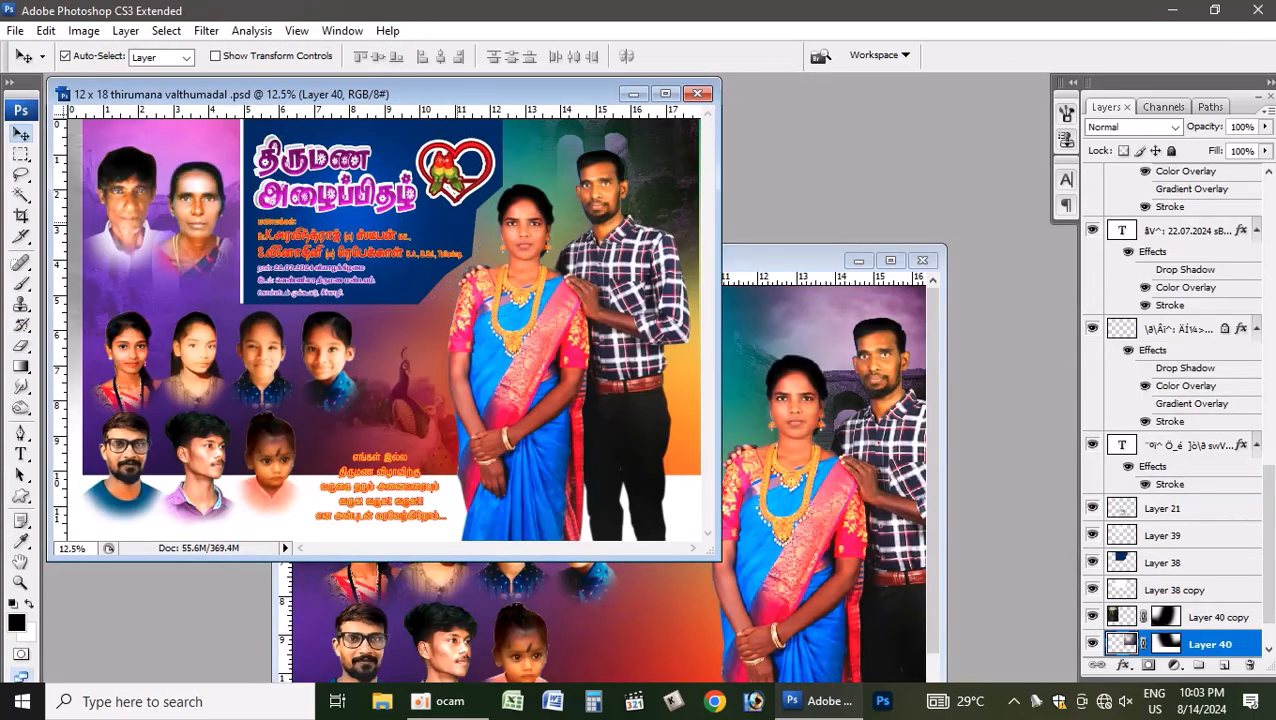
{"action": "left_click", "coordinate": [457, 226]}
{"action": "left_click_drag", "start_coordinate": [340, 236], "coordinate": [367, 226]}
{"action": "key", "text": "ctrl+z"}
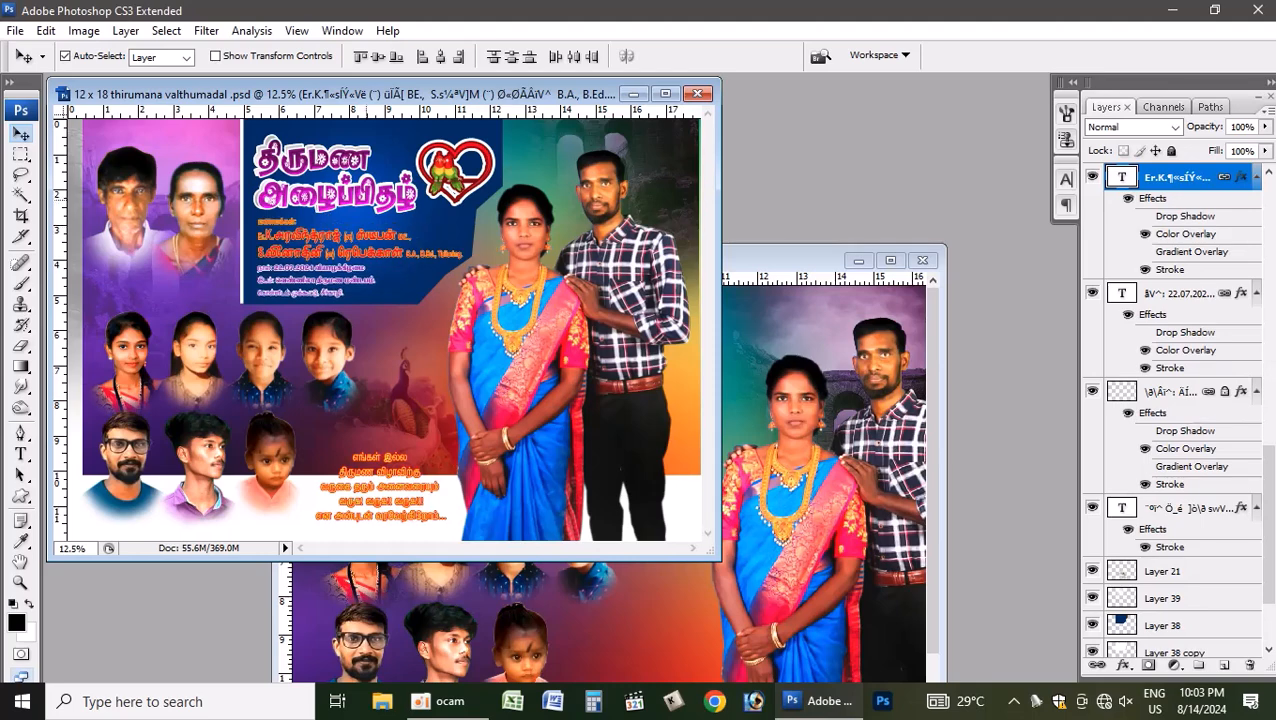
- Copy the wedding title and linked invitation text layers from the existing PSD and place them between the elderly portraits and the couple
{"action": "left_click", "coordinate": [342, 164]}
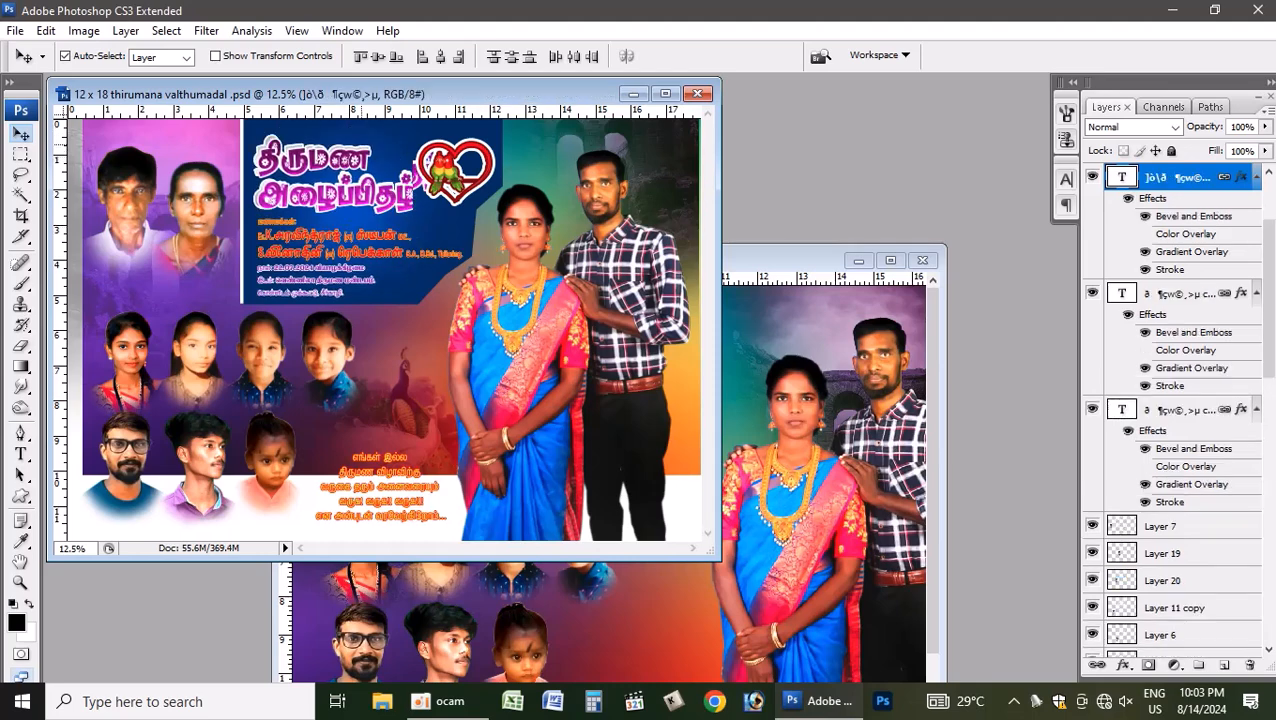
{"action": "right_click", "coordinate": [334, 236]}
{"action": "left_click", "coordinate": [385, 341]}
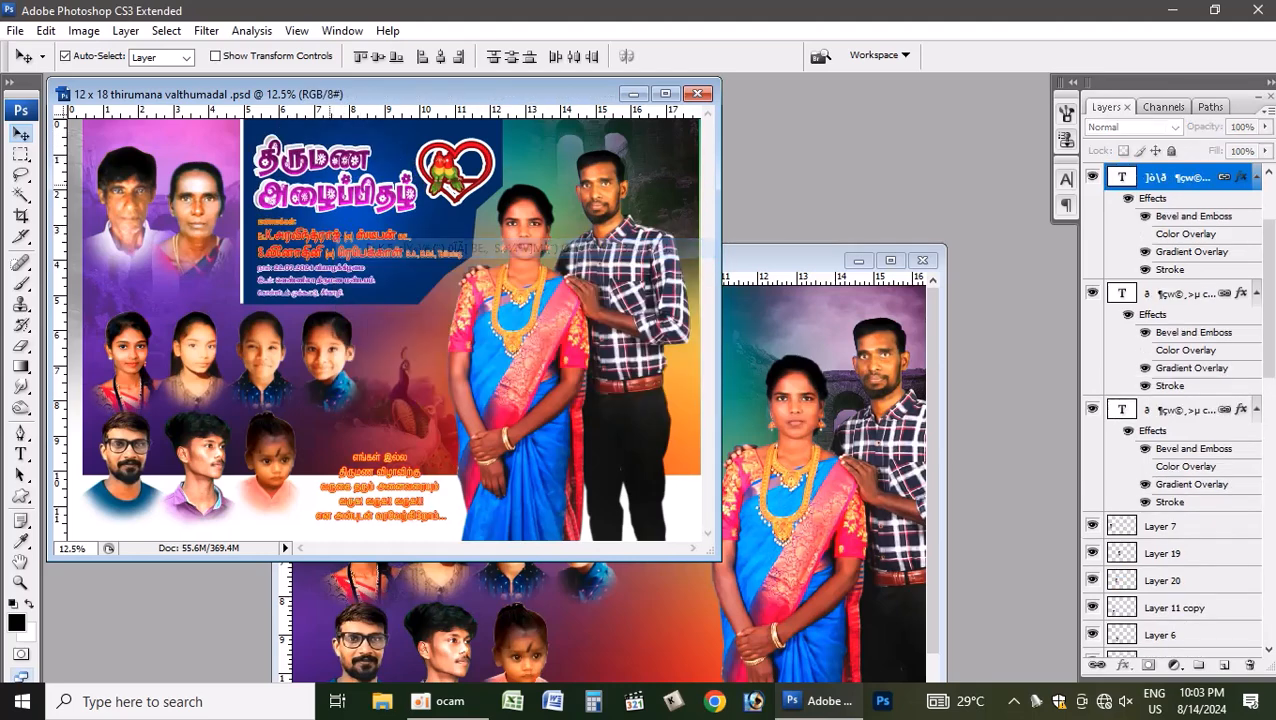
{"action": "left_click_drag", "start_coordinate": [332, 236], "coordinate": [760, 370]}
{"action": "key", "text": "ctrl+z"}
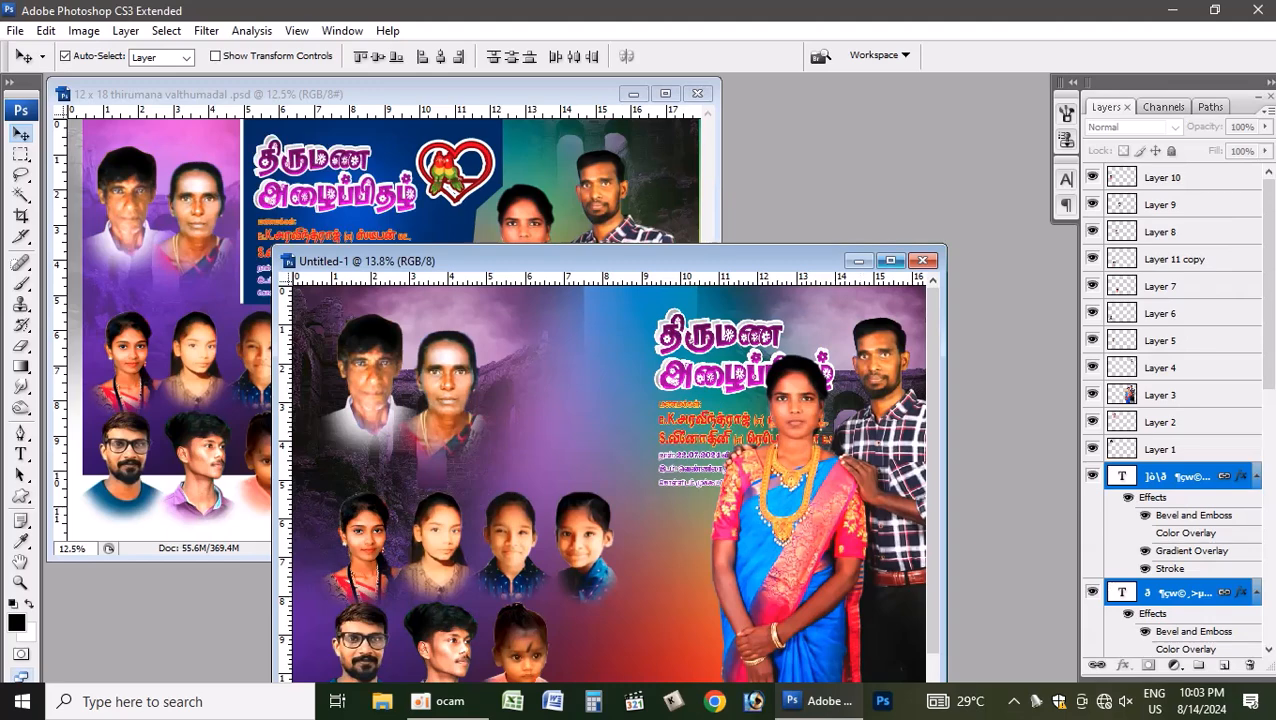
{"action": "left_click", "coordinate": [890, 260]}
{"action": "left_click_drag", "start_coordinate": [631, 230], "coordinate": [515, 200]}
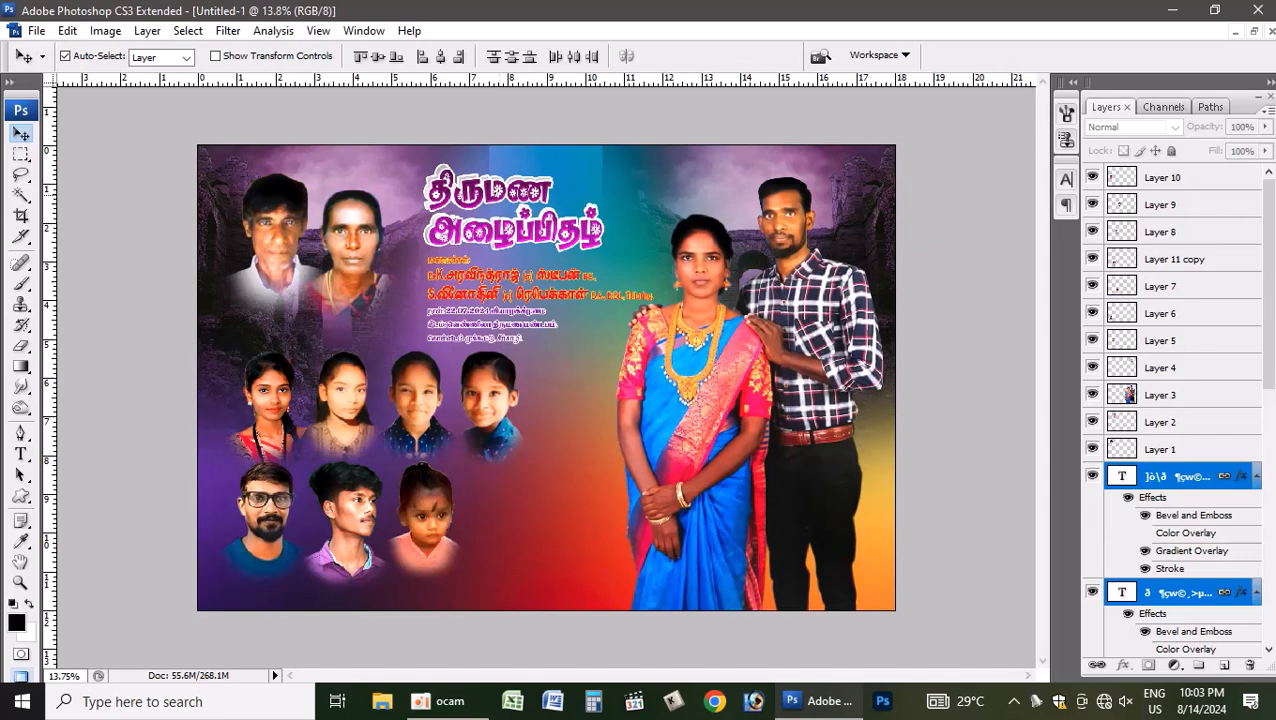
{"action": "left_click", "coordinate": [1254, 32]}
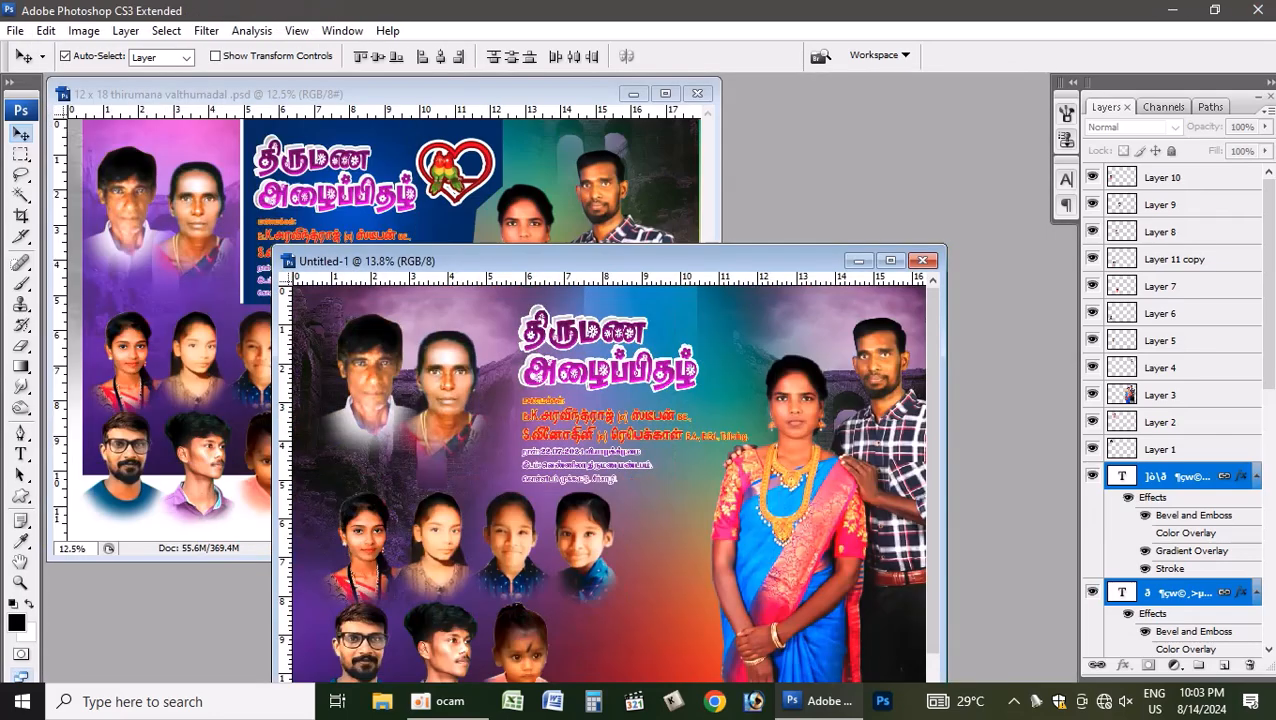
{"action": "left_click", "coordinate": [440, 94]}
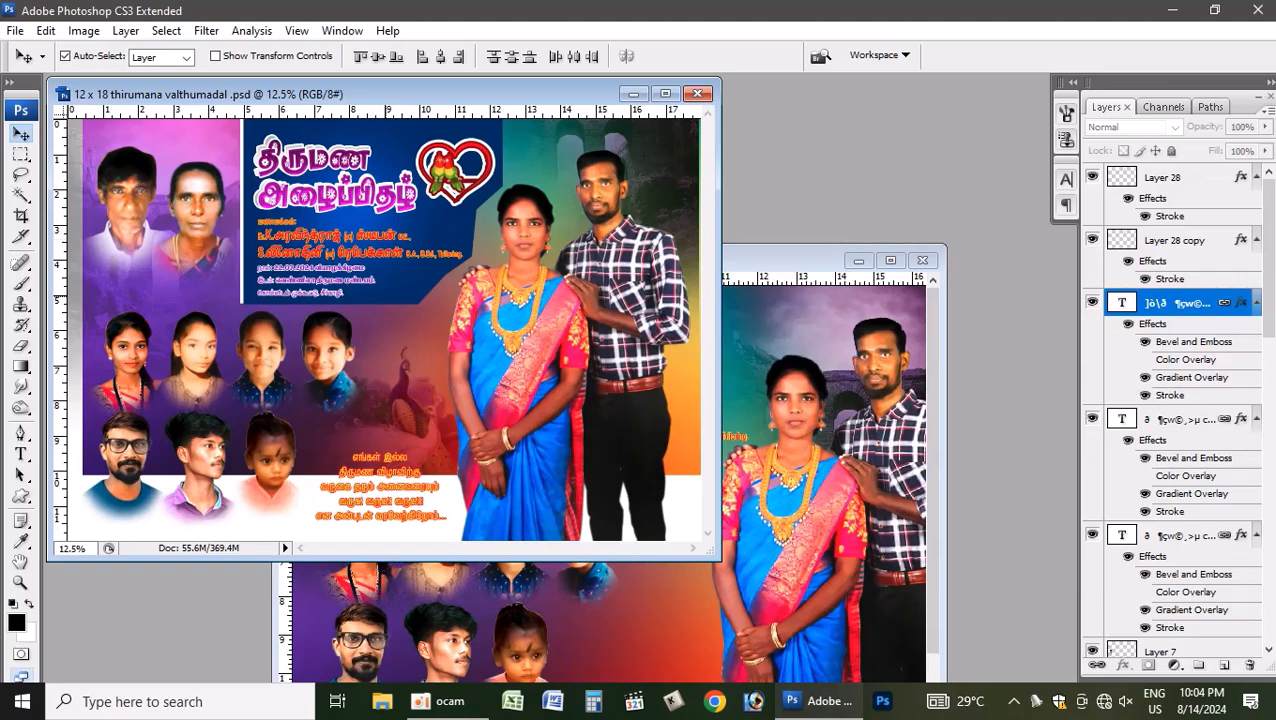
{"action": "left_click", "coordinate": [800, 260]}
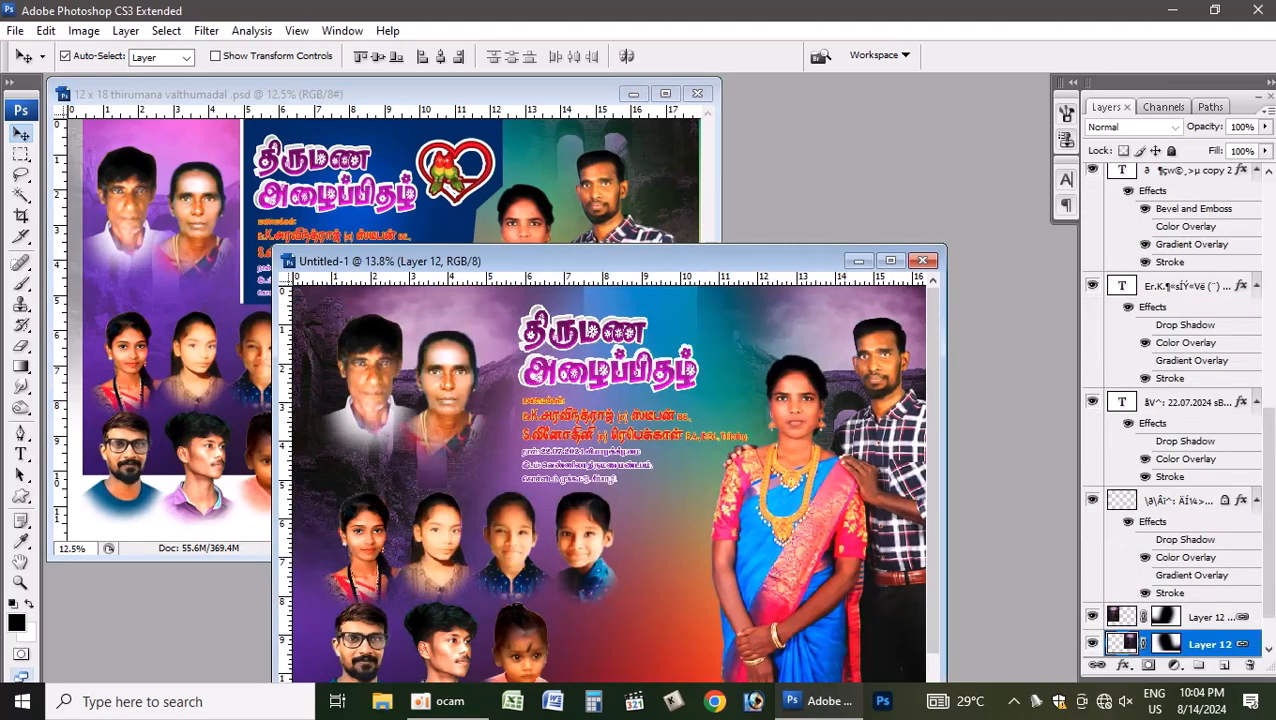
{"action": "left_click", "coordinate": [890, 260]}
- Start a Pen path left of the title, running about 5 inches down from the canvas's upper edge and horizontally beneath the invitation text
{"action": "key", "text": "p"}
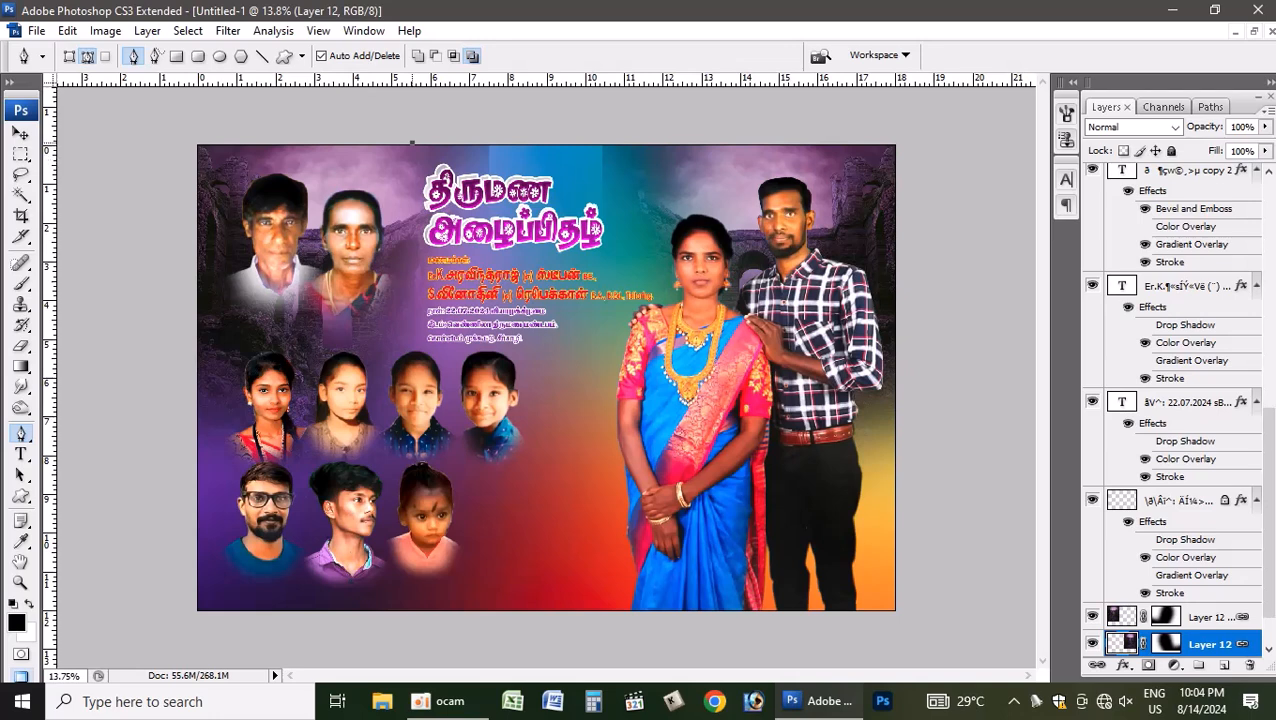
{"action": "left_click", "coordinate": [412, 346]}
{"action": "key", "text": "ctrl+z"}
{"action": "key", "text": "ctrl+z"}
{"action": "key", "text": "ctrl+z"}
{"action": "left_click", "coordinate": [424, 366]}
{"action": "key", "text": "ctrl+z"}
{"action": "left_click", "coordinate": [421, 346], "text": "shift"}
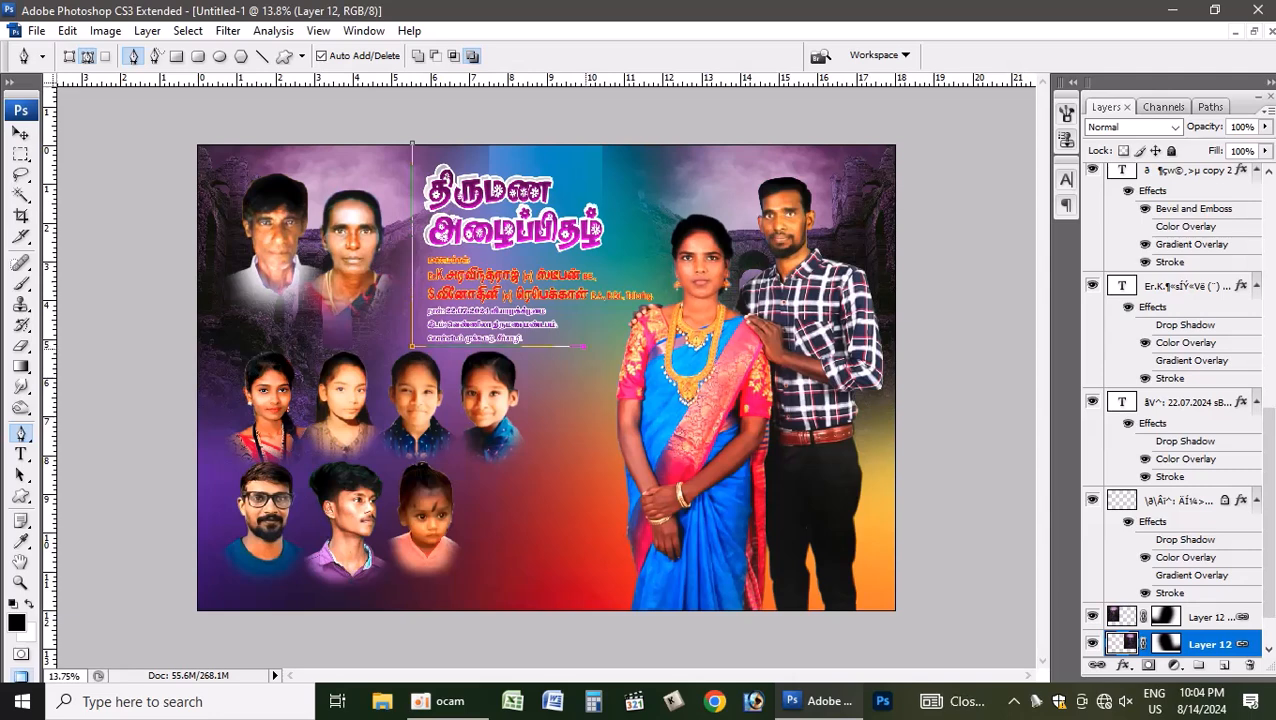
- Continue the path diagonally toward the bride's shoulder and up past the canvas's upper edge around the text, and convert it to a selection
{"action": "scroll", "coordinate": [586, 400], "scroll_direction": "up", "scroll_amount": 3}
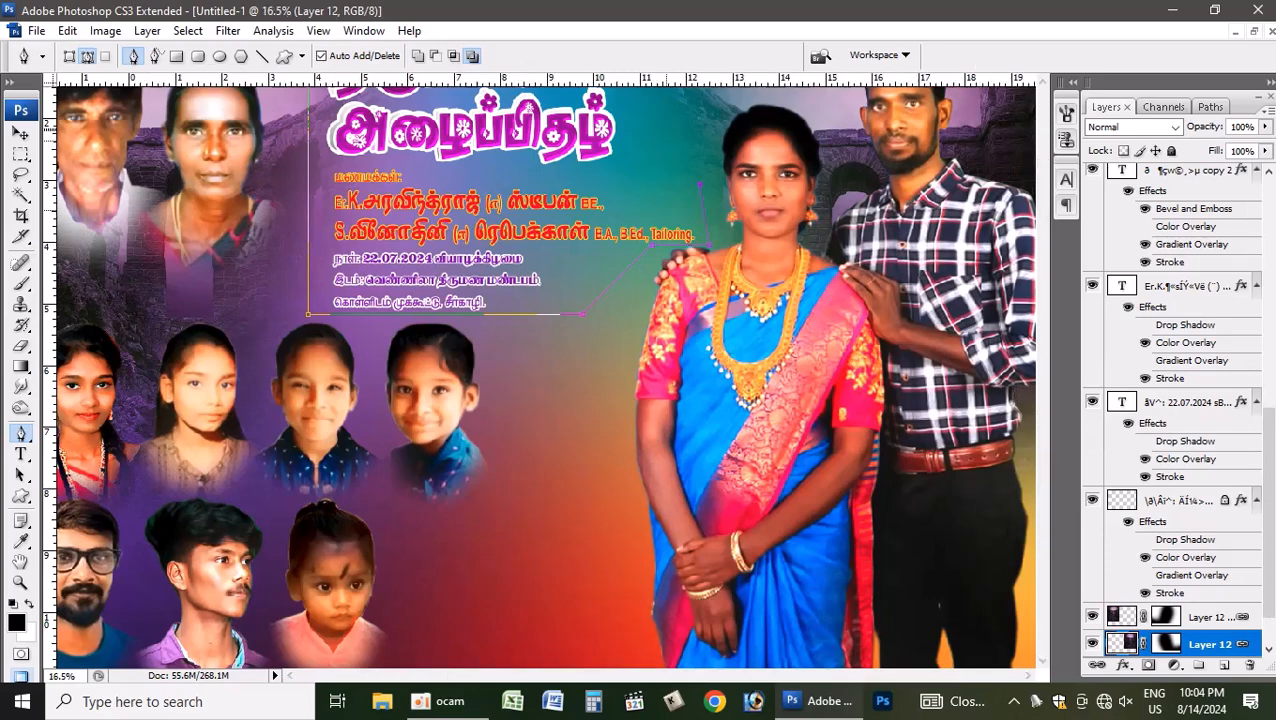
{"action": "key", "text": "ctrl+0"}
{"action": "left_click", "coordinate": [678, 102]}
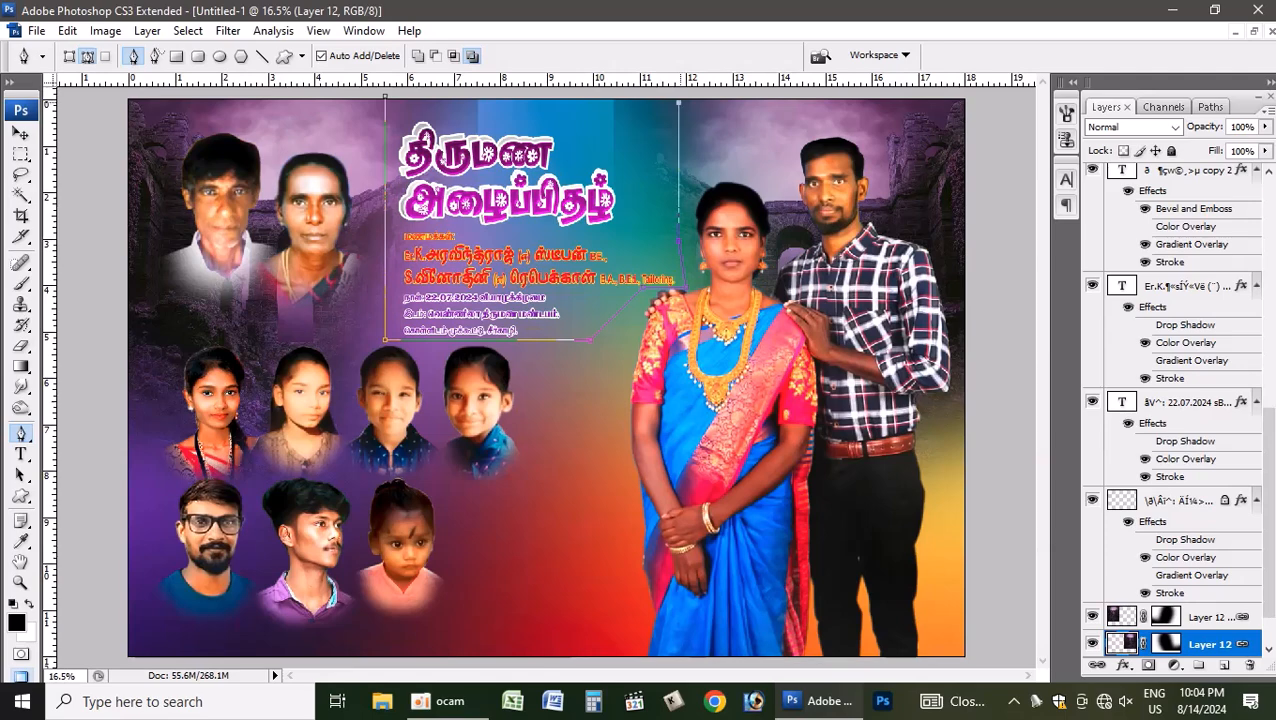
{"action": "key", "text": "ctrl+minus"}
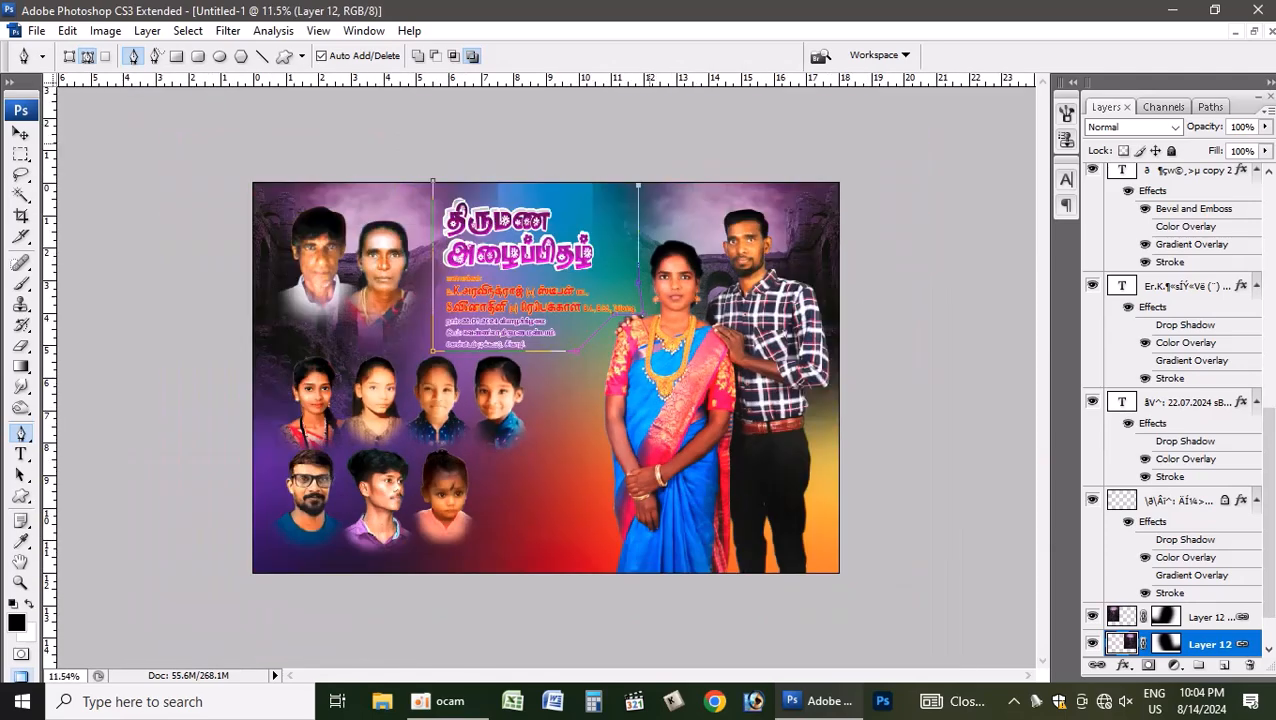
{"action": "left_click", "coordinate": [638, 137]}
{"action": "left_click", "coordinate": [444, 150]}
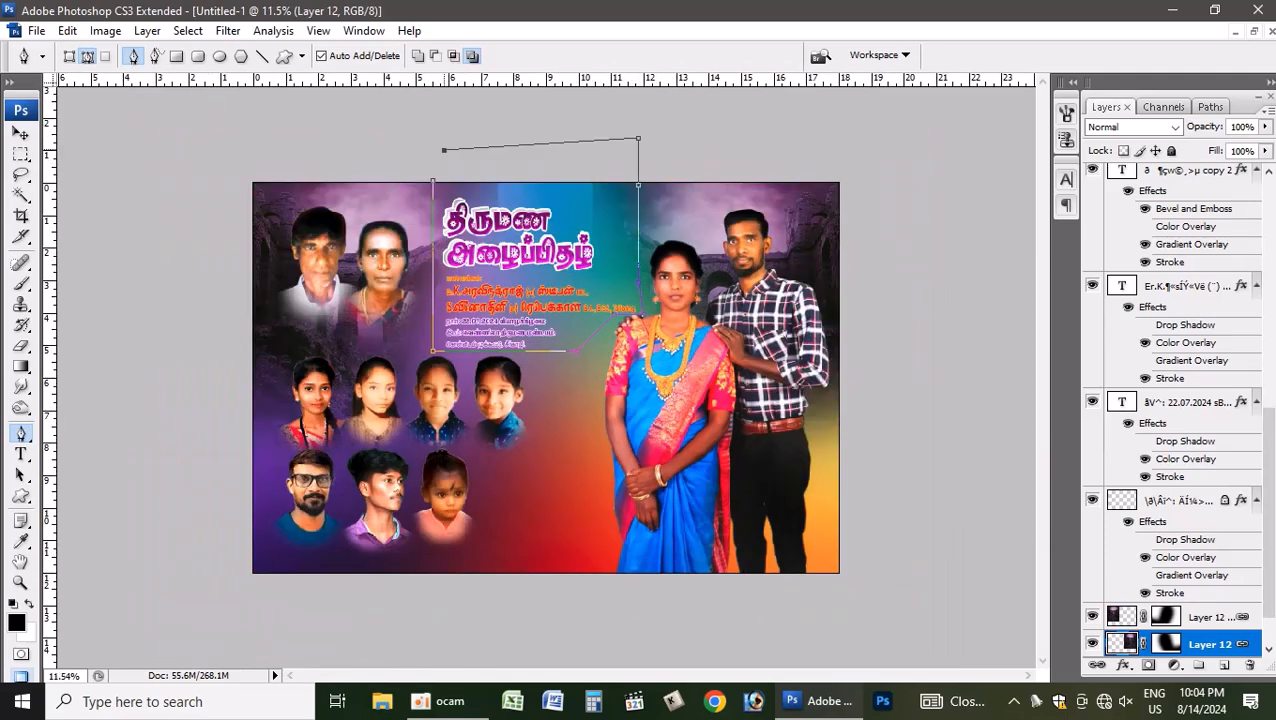
{"action": "key", "text": "ctrl+Return"}
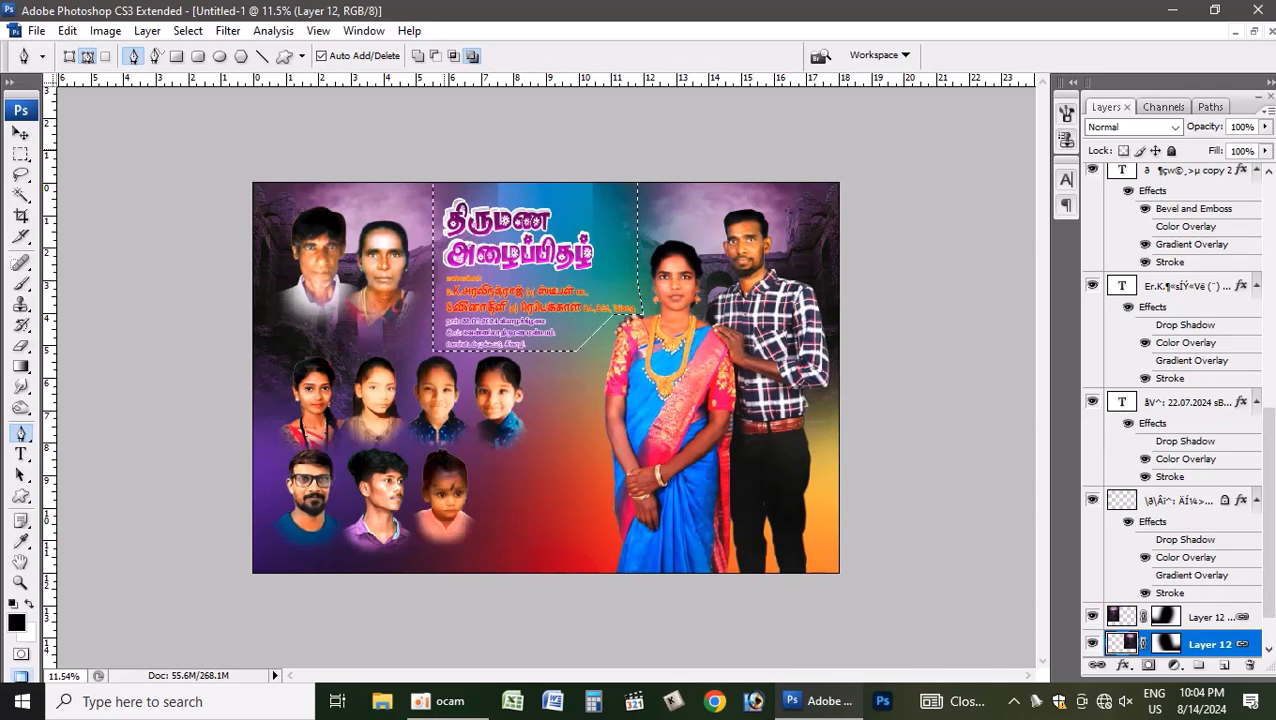
- Fill the selection with white on a new layer, deselect, and raise that layer above the mirrored ruins layer
{"action": "key", "text": "ctrl+shift+n"}
{"action": "key", "text": "Return"}
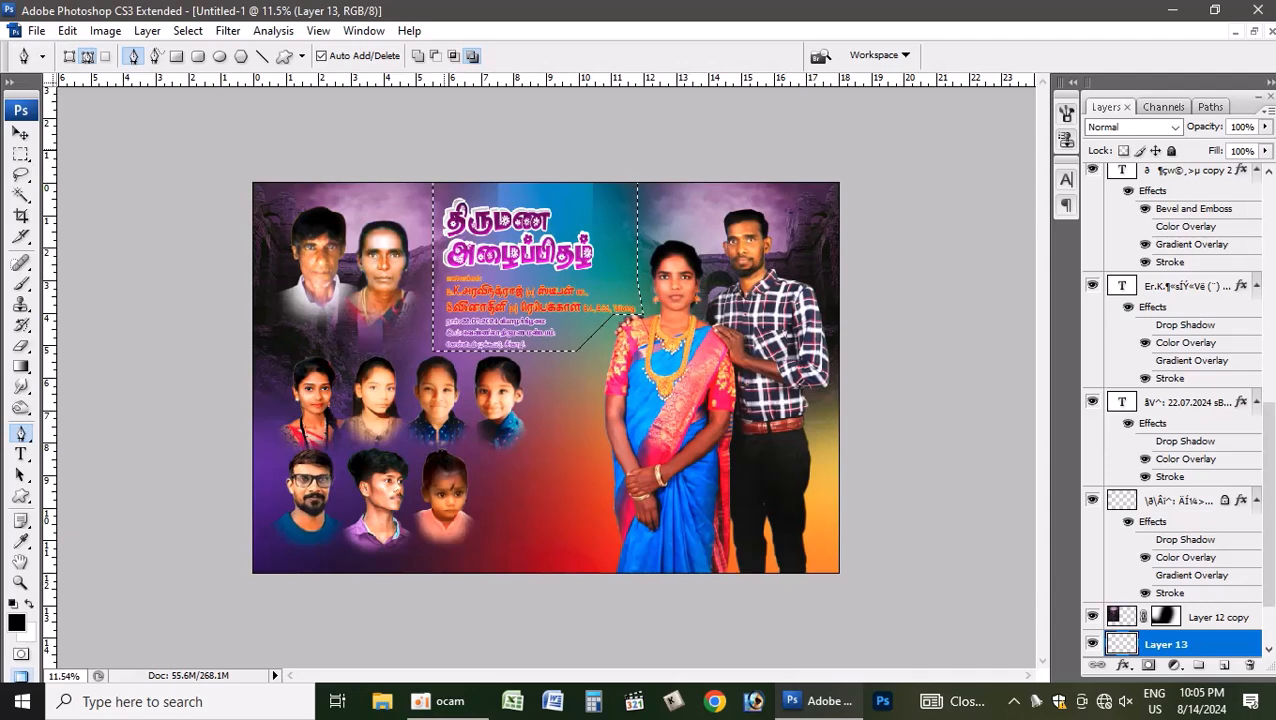
{"action": "key", "text": "x"}
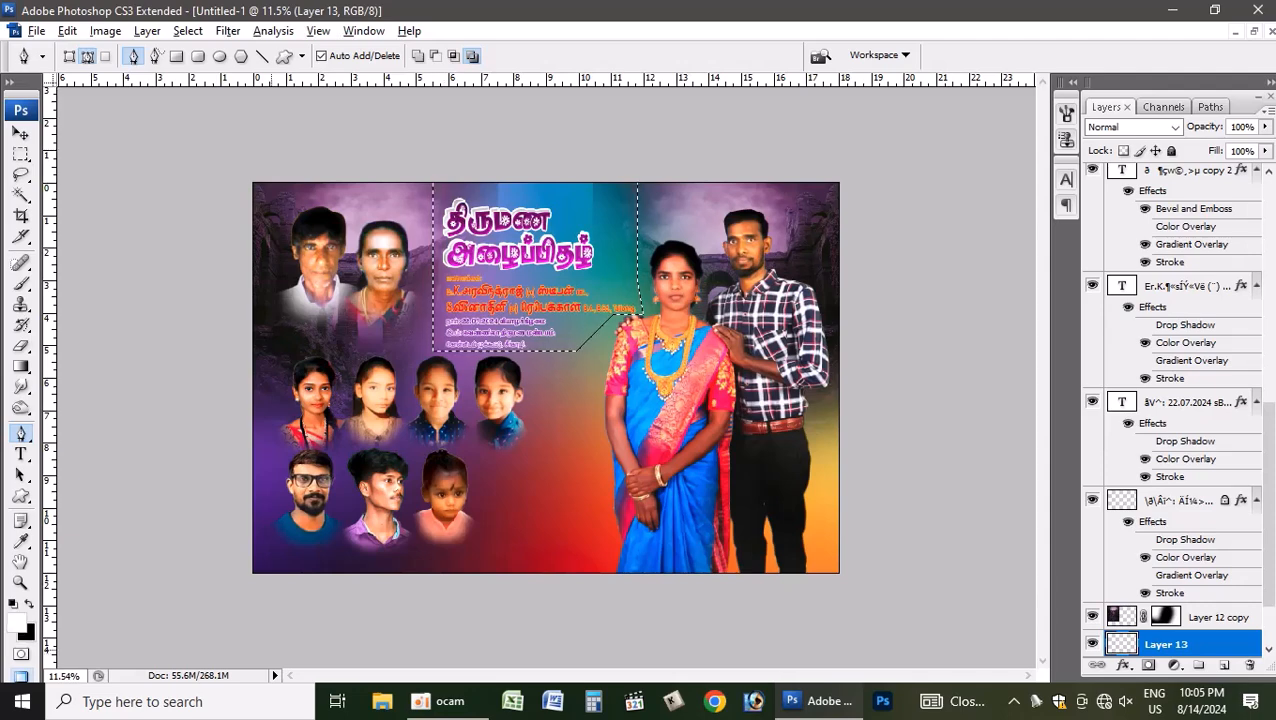
{"action": "key", "text": "alt+BackSpace"}
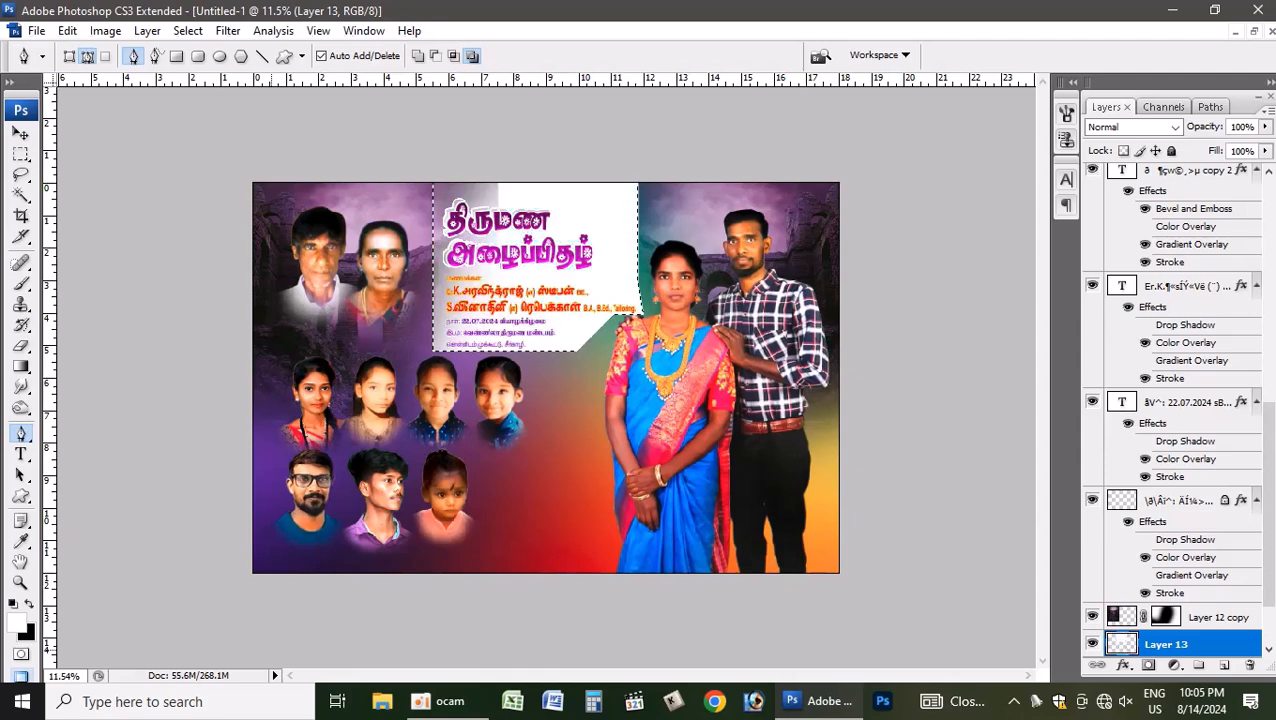
{"action": "key", "text": "ctrl+d"}
{"action": "key", "text": "v"}
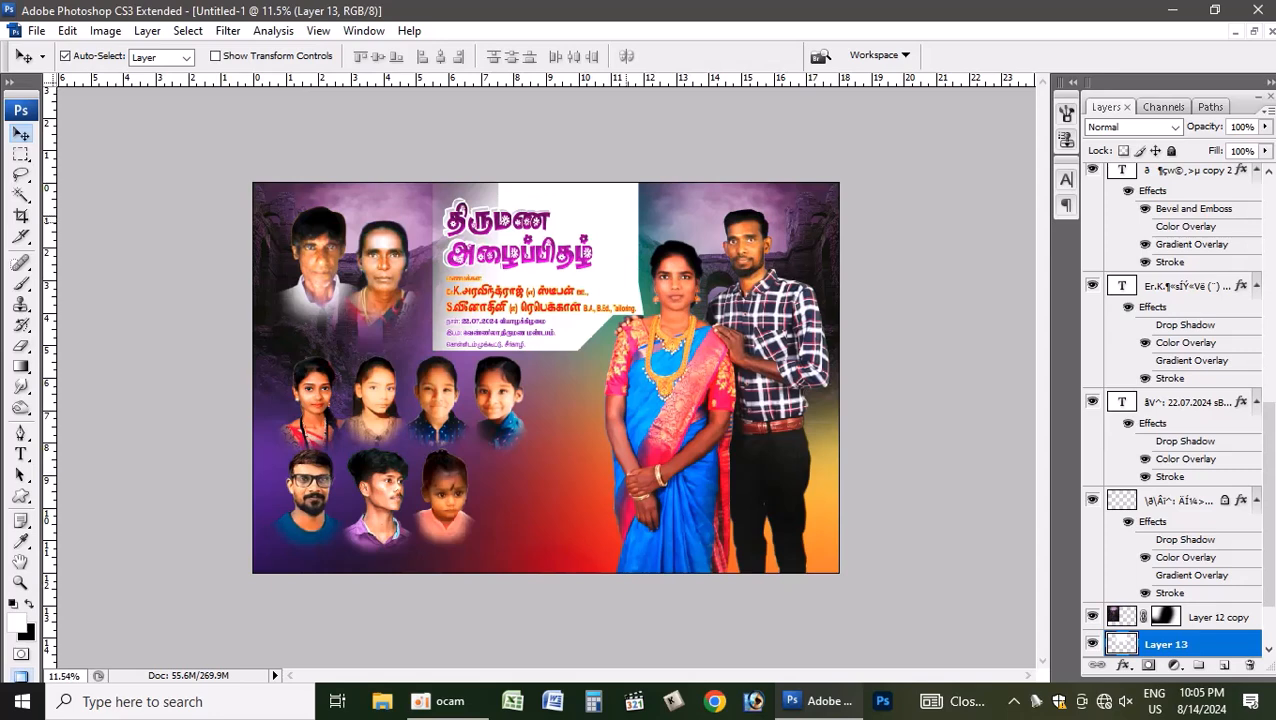
{"action": "key", "text": "ctrl+bracketright"}
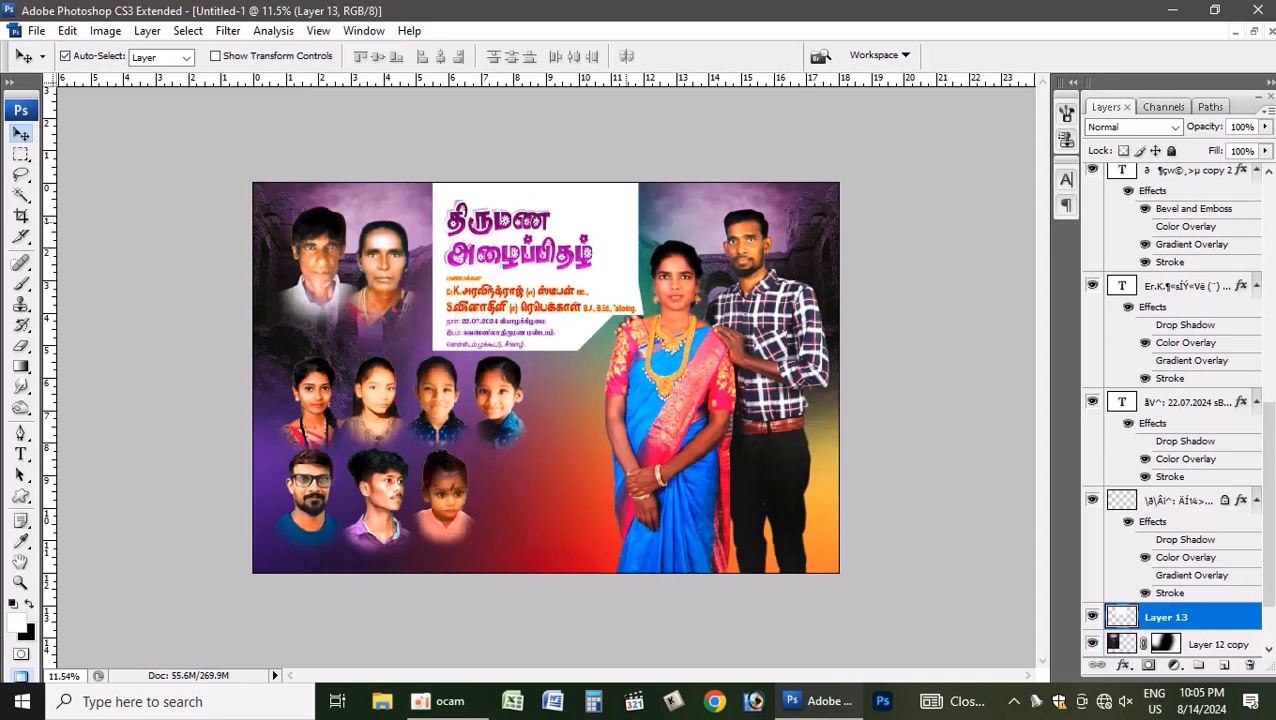
{"action": "scroll", "coordinate": [500, 270], "scroll_direction": "up", "scroll_amount": 3}
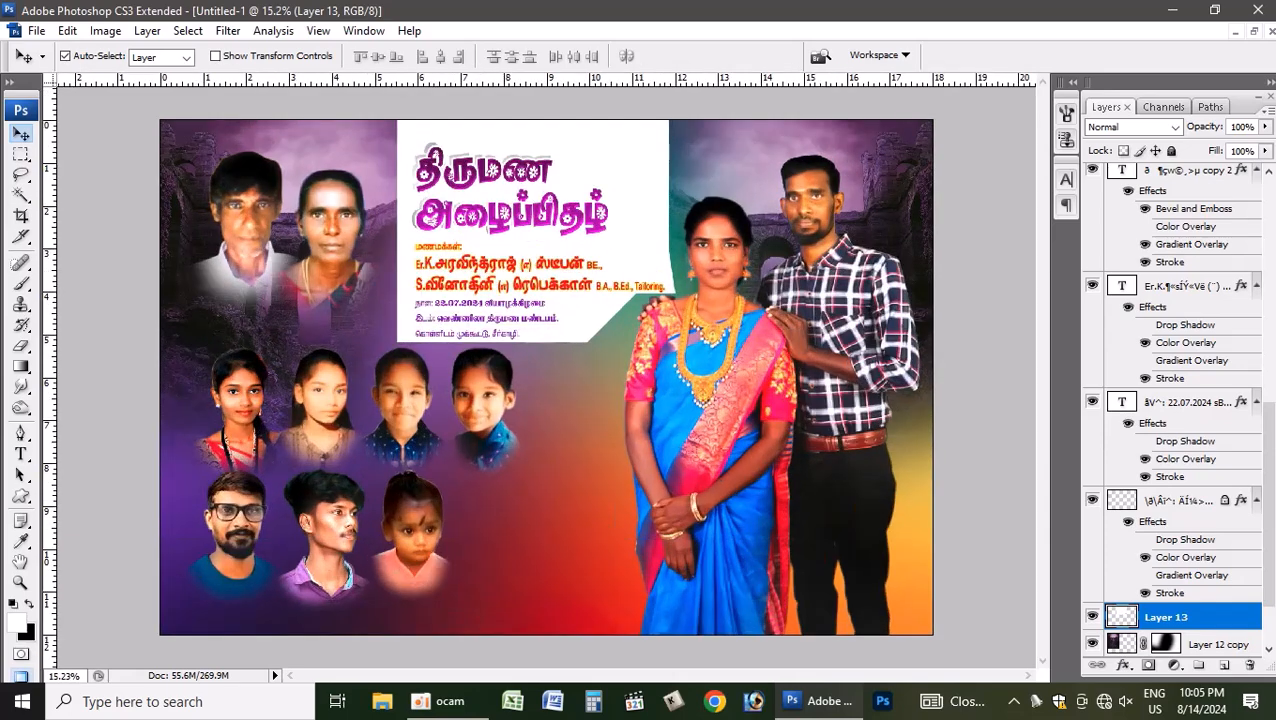
{"action": "left_click", "coordinate": [1254, 31]}
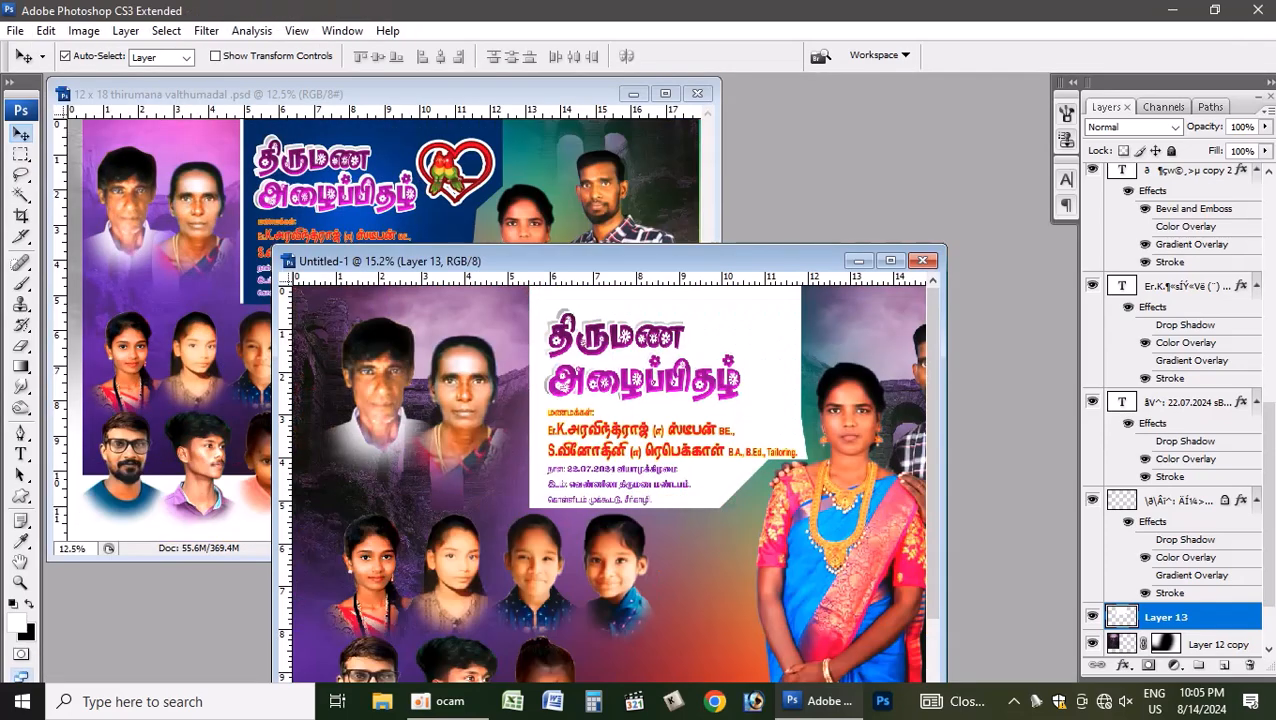
{"action": "left_click", "coordinate": [890, 260]}
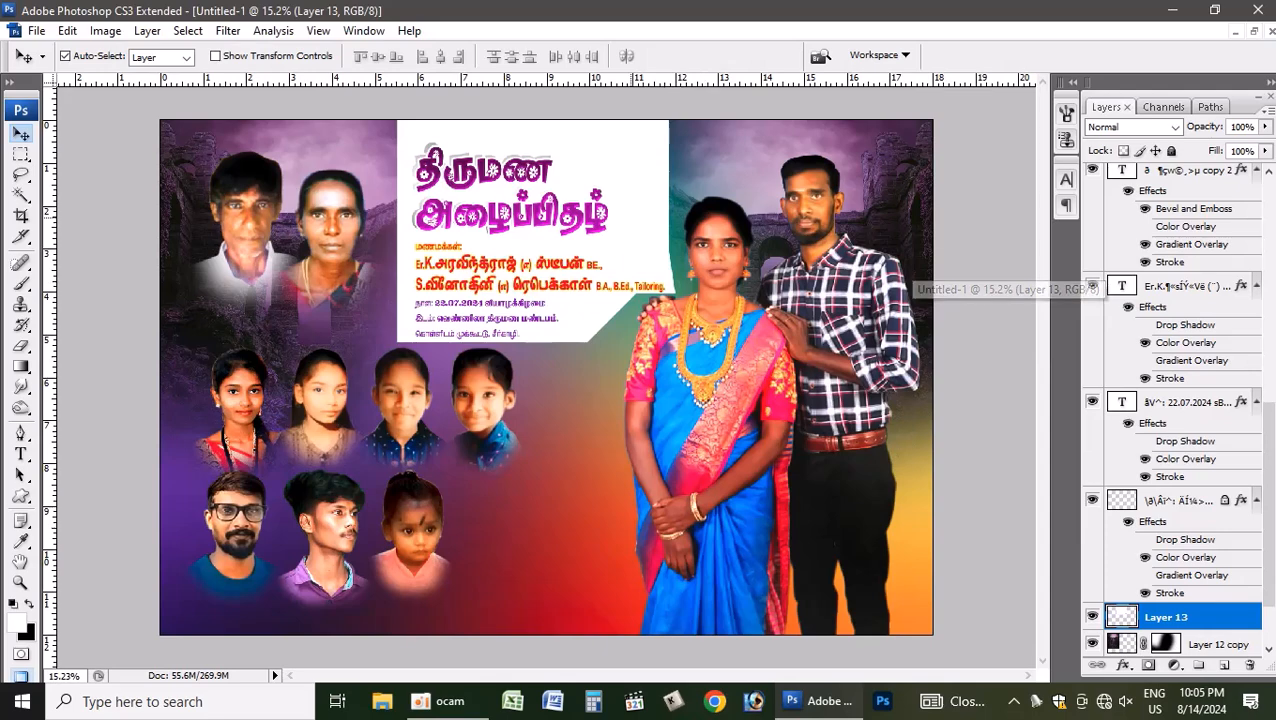
{"action": "scroll", "coordinate": [685, 287], "scroll_direction": "up", "scroll_amount": 2}
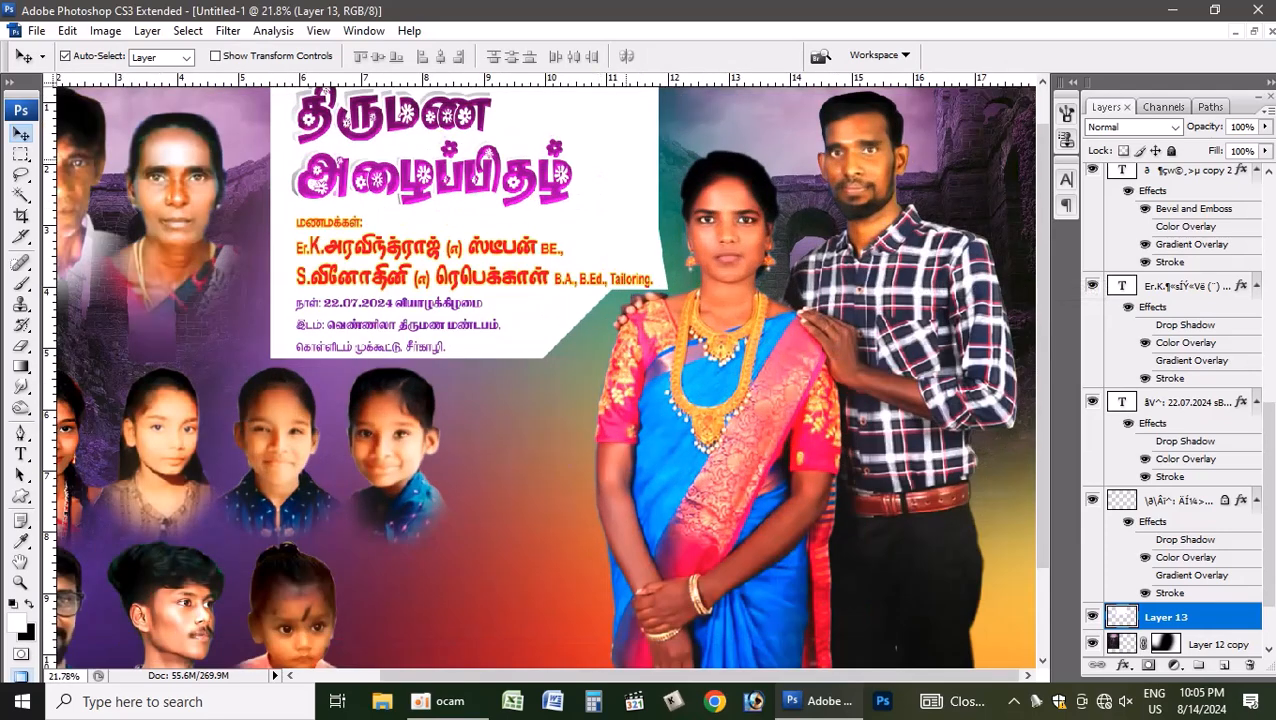
{"action": "left_click", "coordinate": [1254, 31]}
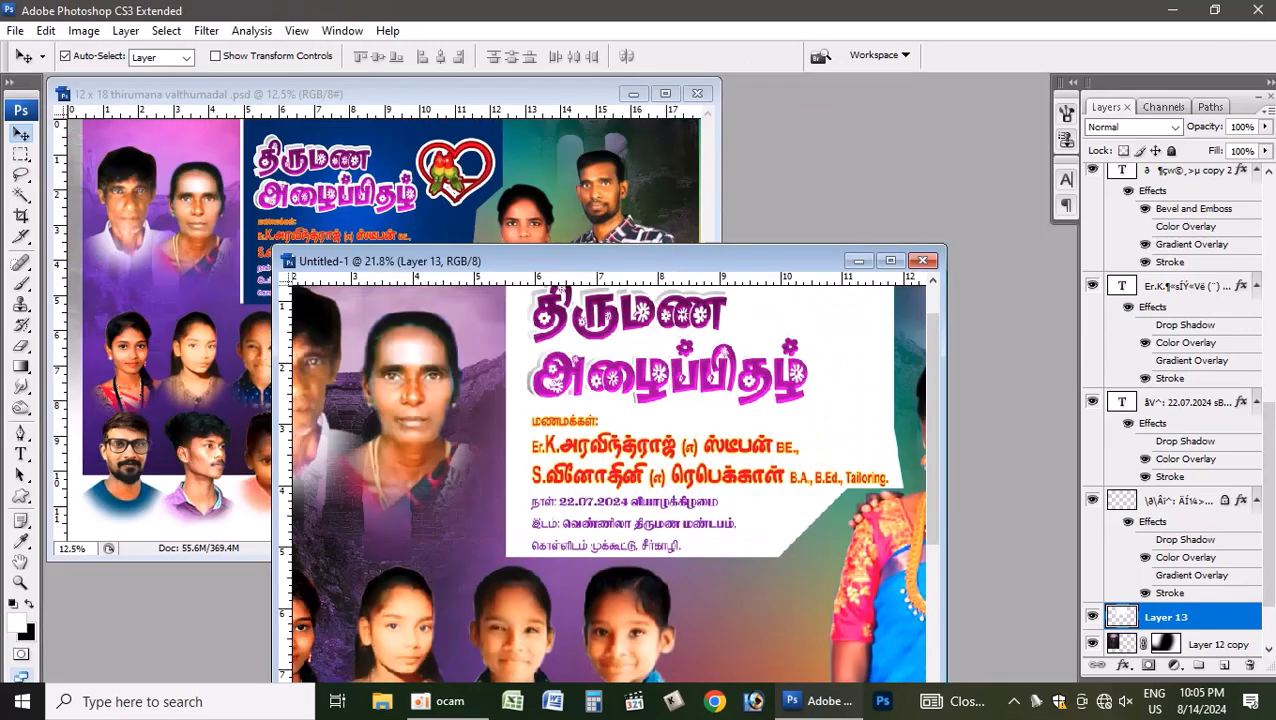
{"action": "left_click", "coordinate": [890, 260]}
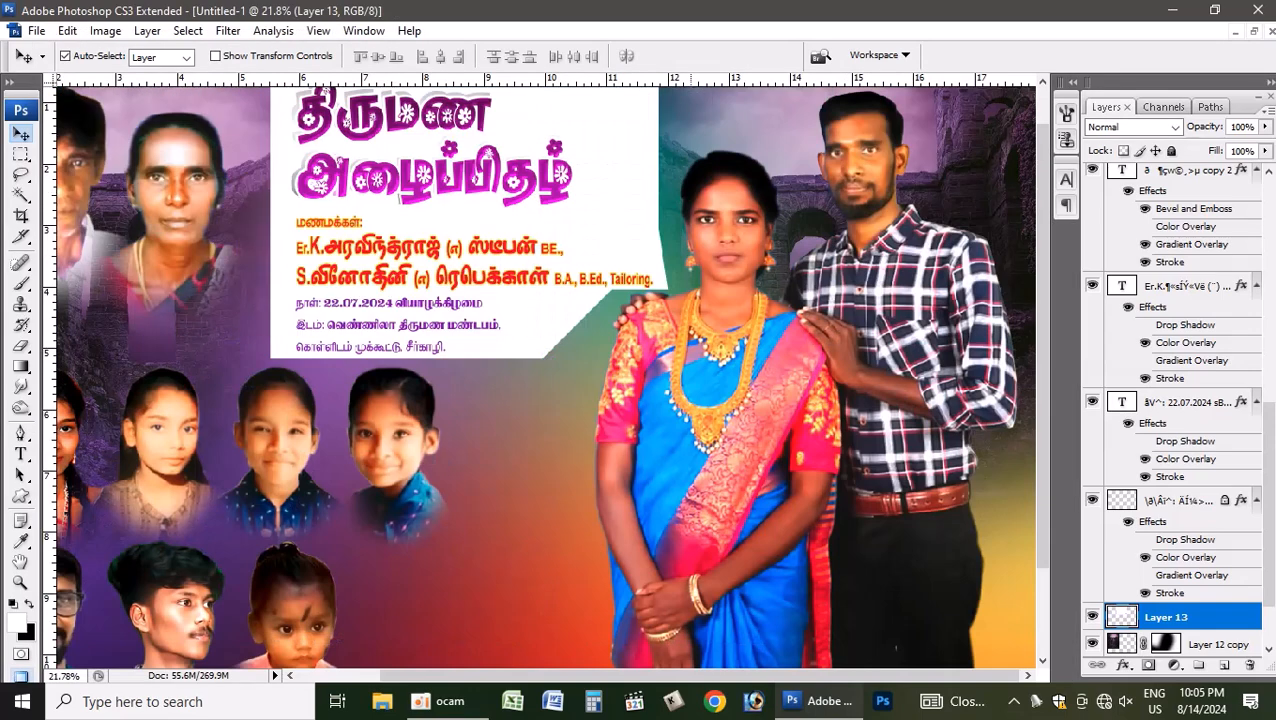
- Duplicate the white text panel, place the copy beneath the original, and nudge it slightly left to form a border edge
{"action": "key", "text": "ctrl+j"}
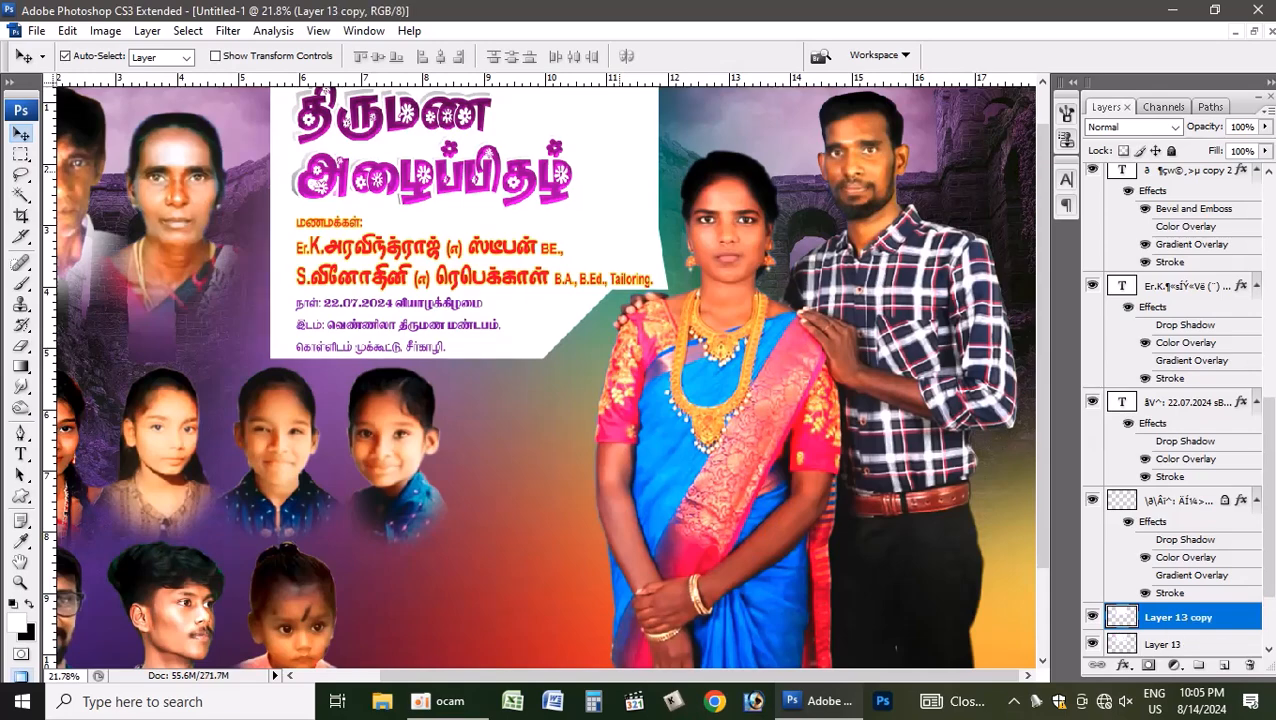
{"action": "key", "text": "ctrl+bracketleft"}
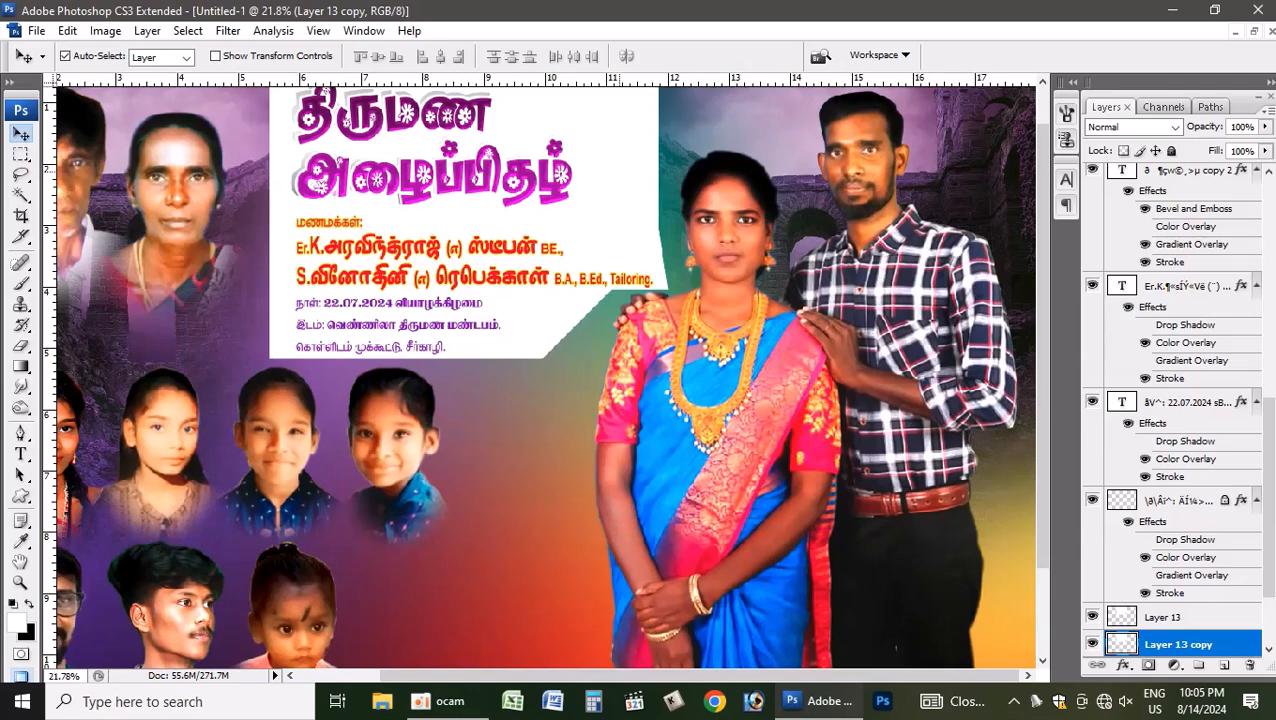
{"action": "key", "text": "Left"}
{"action": "key", "text": "Left"}
{"action": "key", "text": "Left"}
{"action": "key", "text": "Left"}
{"action": "key", "text": "Left"}
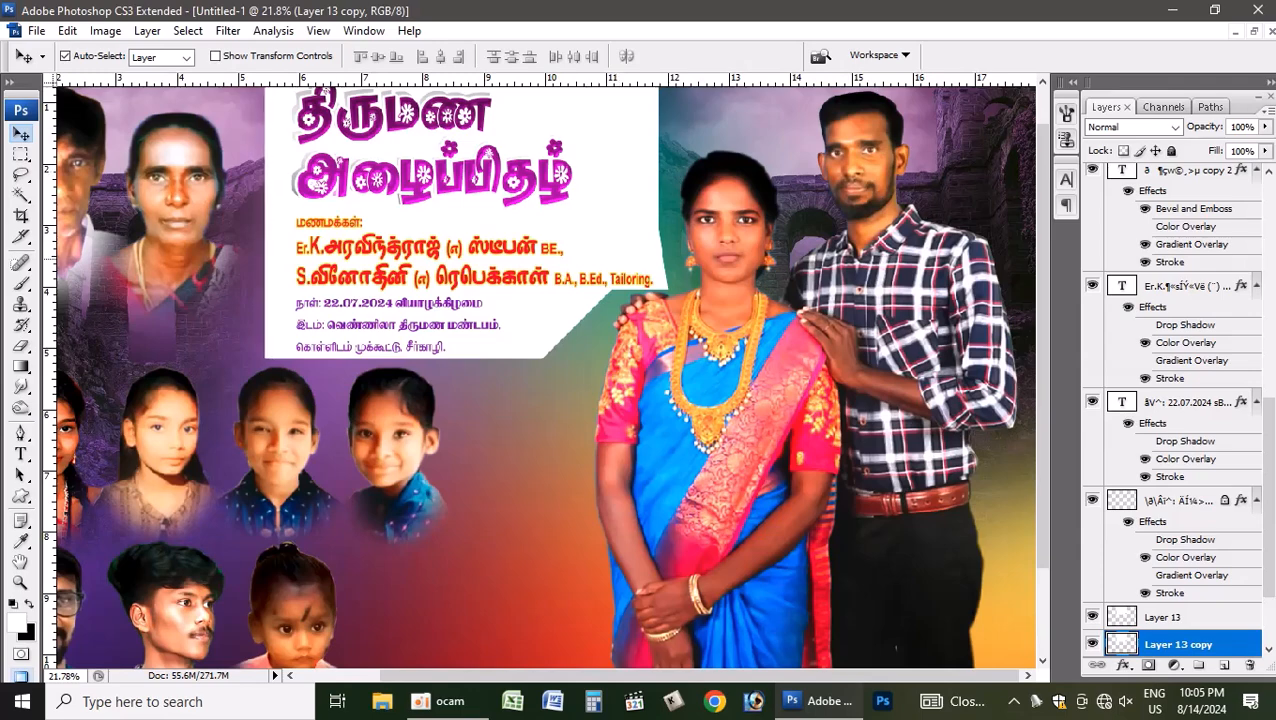
- Fill the shape of the front text panel, Layer 13, with dark blue 002259 derived from the sari's color, and deselect
{"action": "left_click", "coordinate": [1165, 617]}
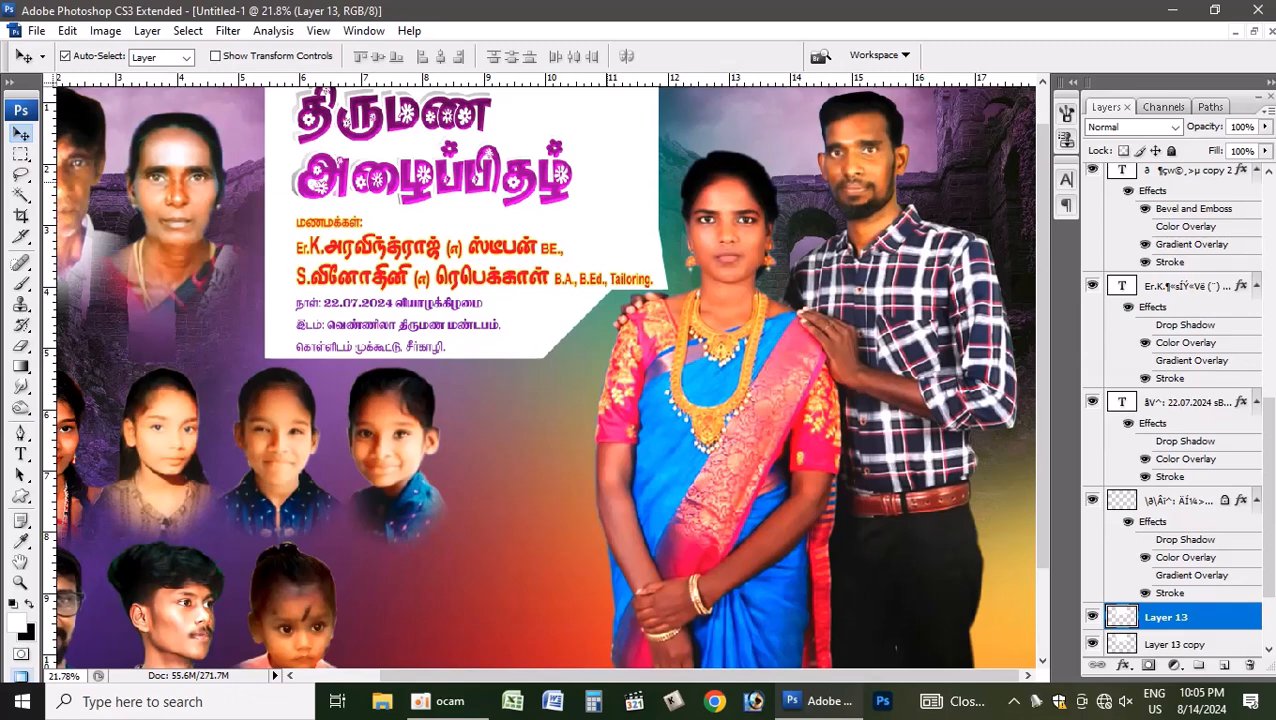
{"action": "right_click", "coordinate": [606, 179]}
{"action": "left_click", "coordinate": [660, 195]}
{"action": "left_click", "coordinate": [1121, 617], "text": "ctrl"}
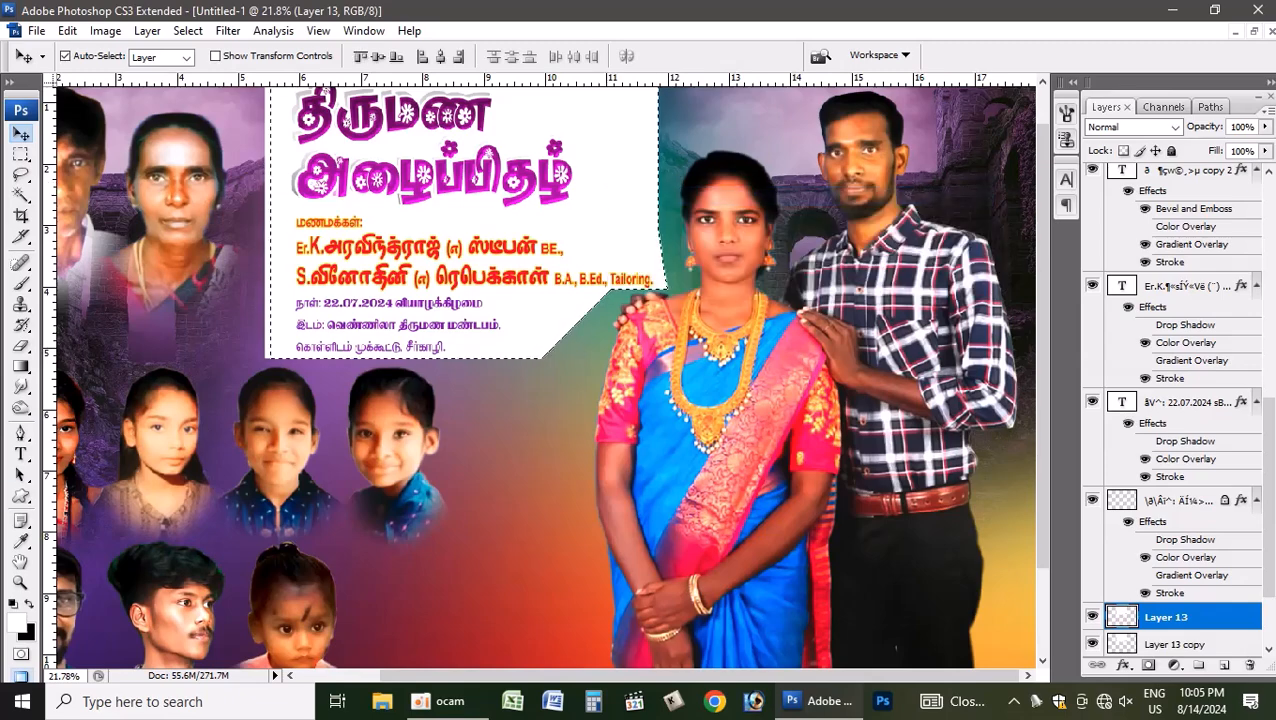
{"action": "key", "text": "i"}
{"action": "left_click", "coordinate": [660, 420]}
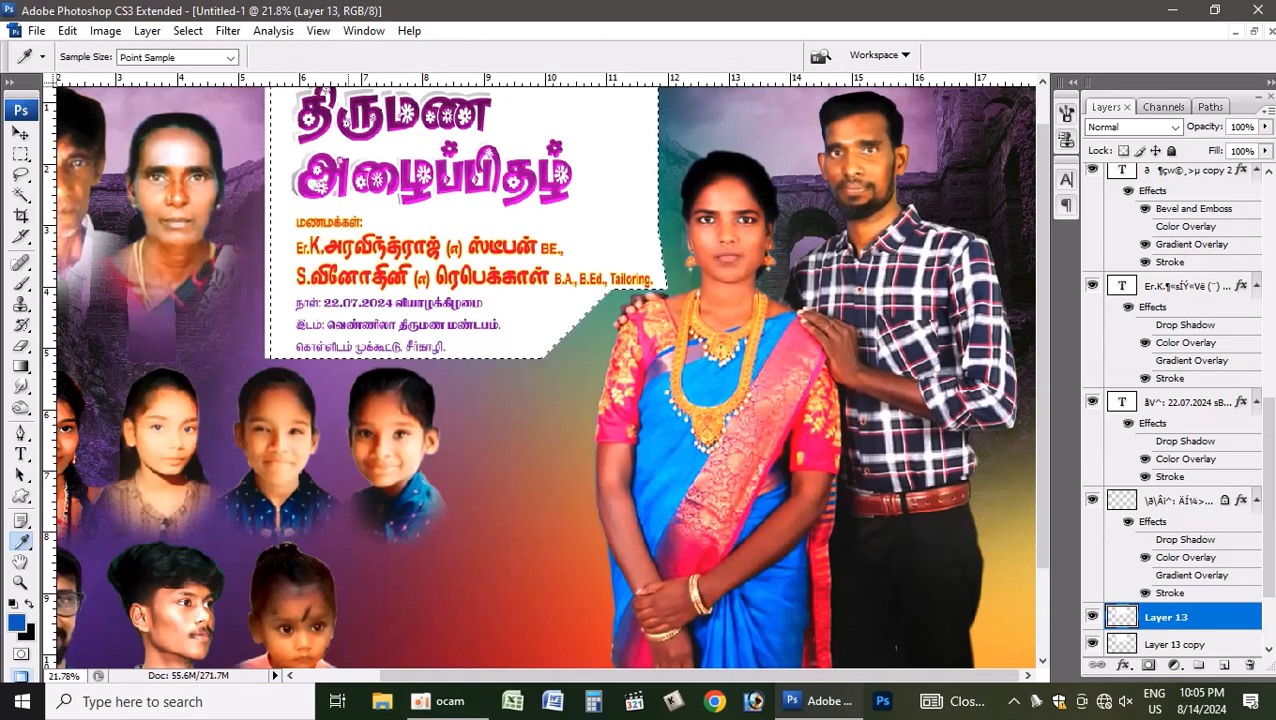
{"action": "left_click", "coordinate": [17, 622]}
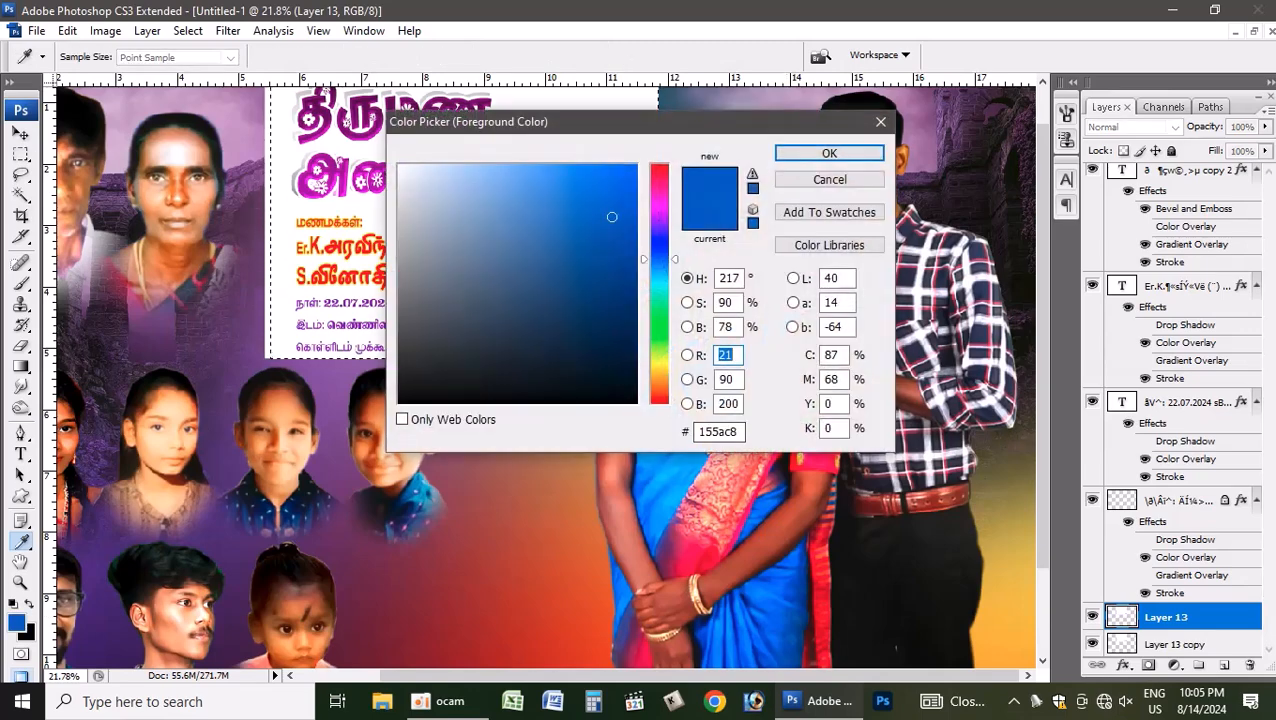
{"action": "left_click", "coordinate": [633, 344]}
{"action": "left_click", "coordinate": [636, 320]}
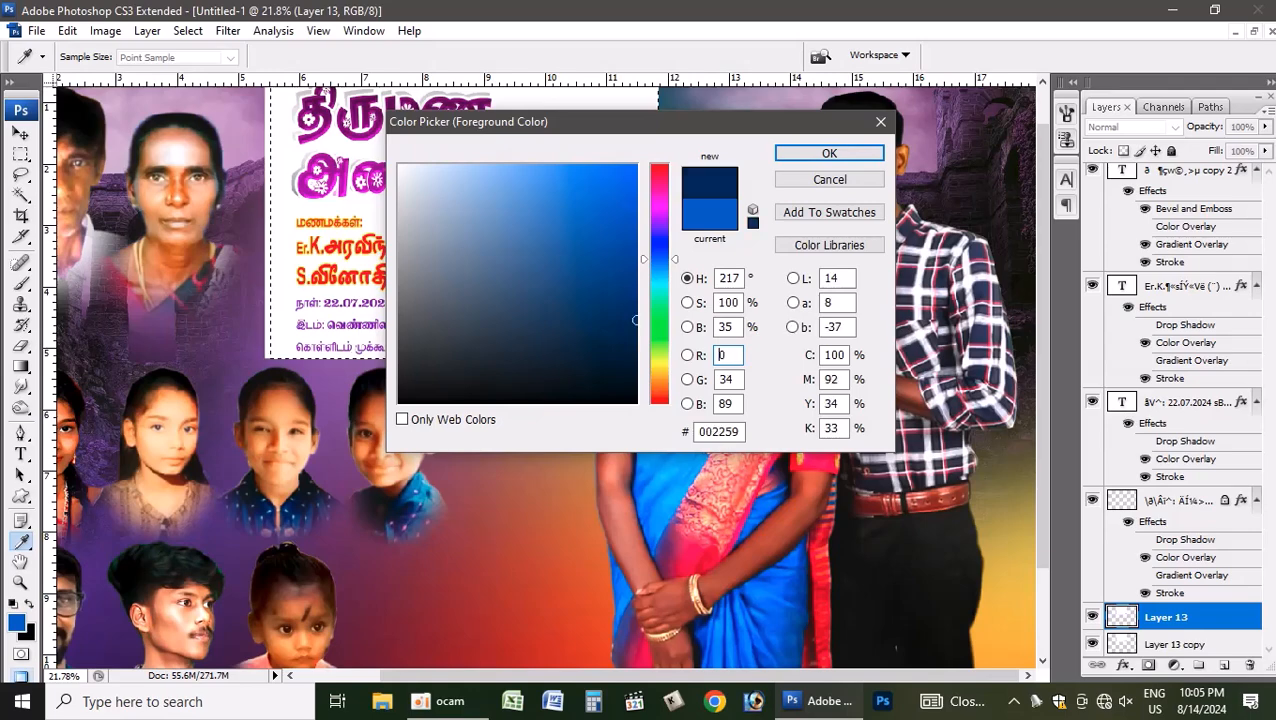
{"action": "key", "text": "Return"}
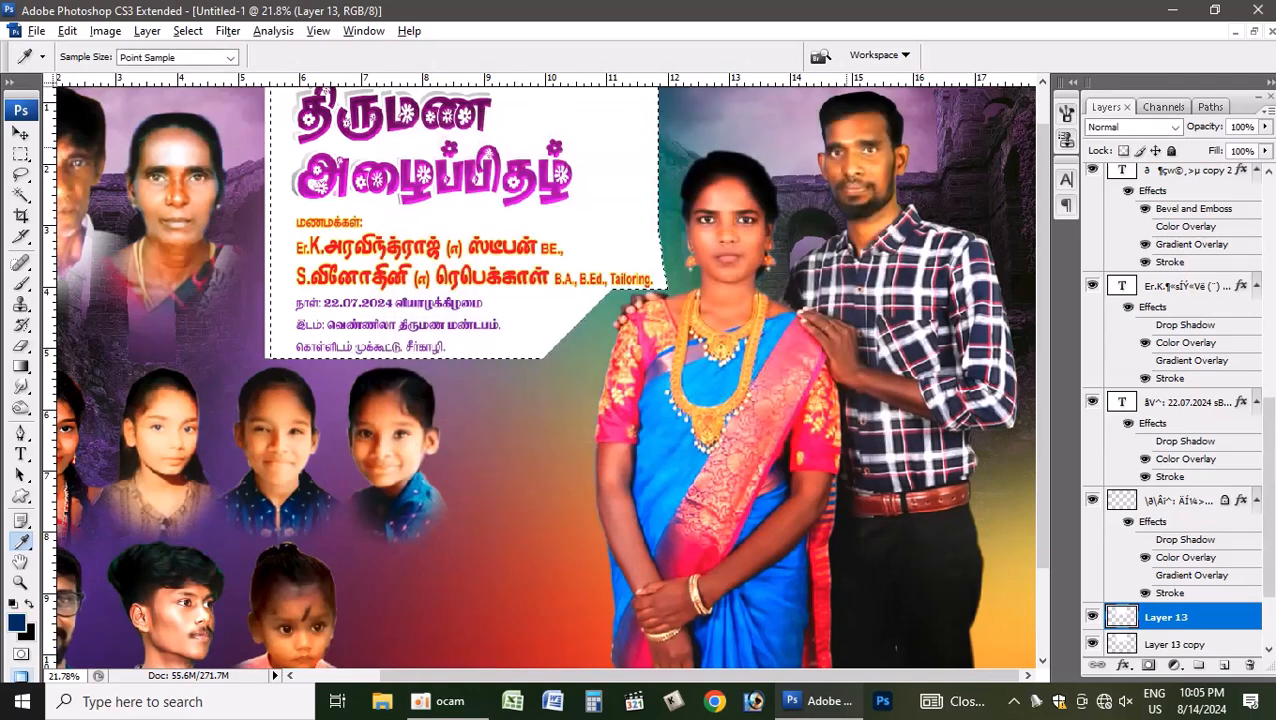
{"action": "key", "text": "alt+BackSpace"}
{"action": "key", "text": "ctrl+d"}
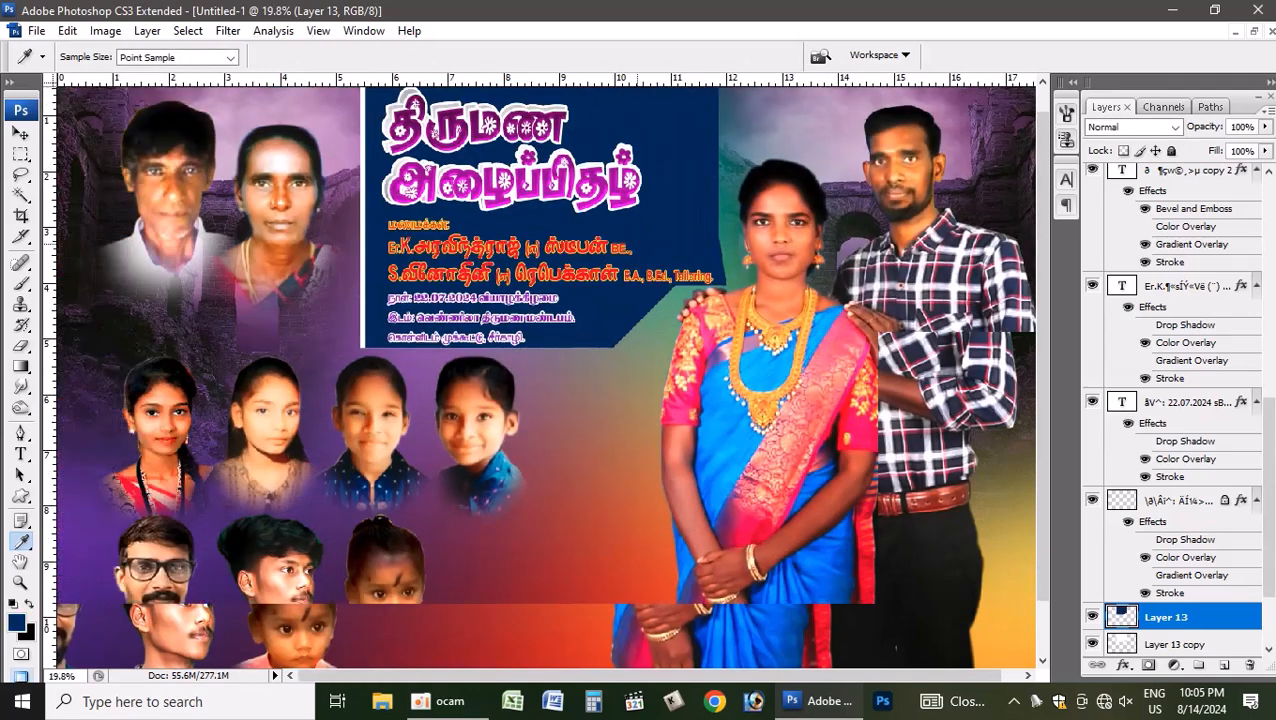
- Copy the heart-and-parrots emblem from the 12 x 18 thirumana valthumadal PSD into the new design
{"action": "key", "text": "ctrl+0"}
{"action": "key", "text": "v"}
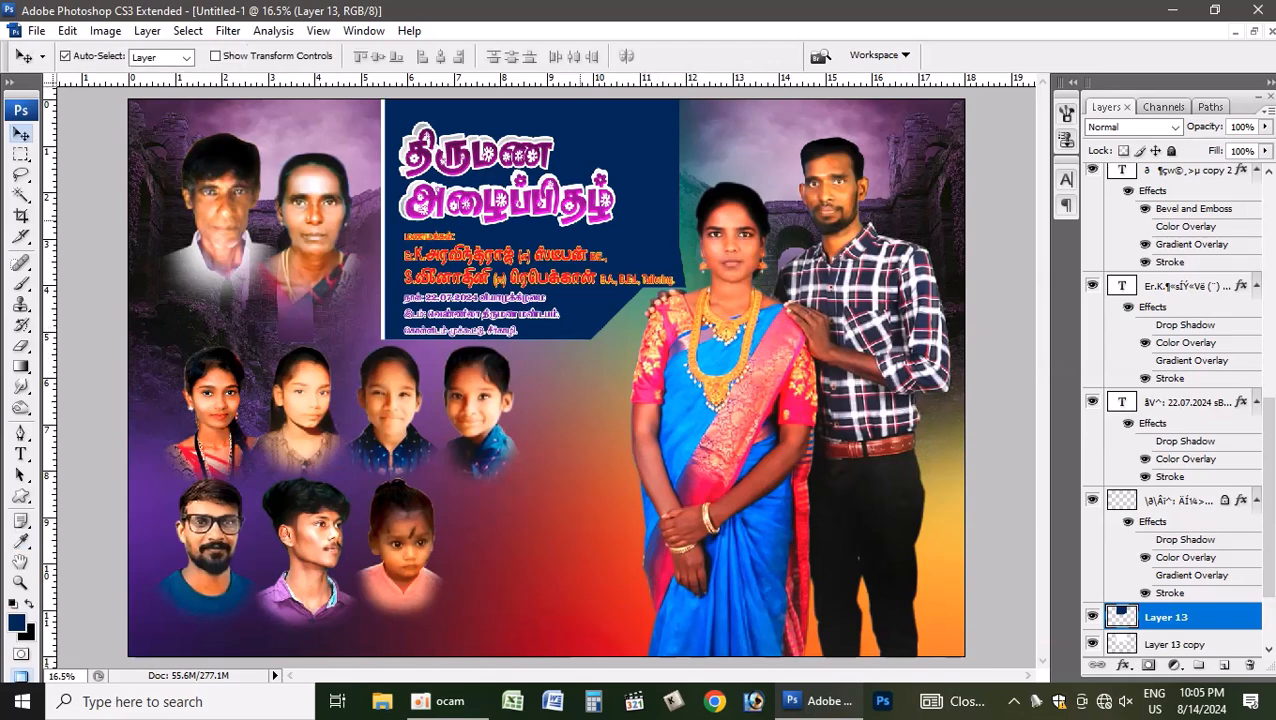
{"action": "left_click", "coordinate": [1253, 31]}
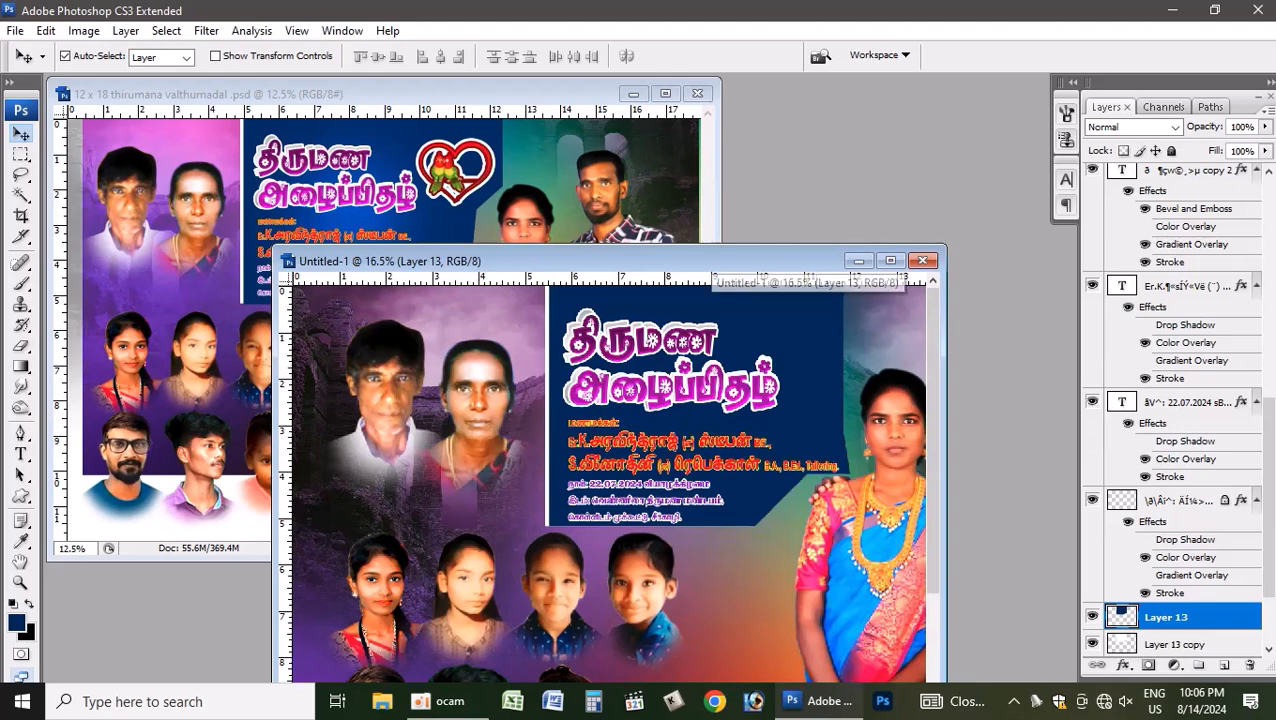
{"action": "left_click", "coordinate": [450, 164]}
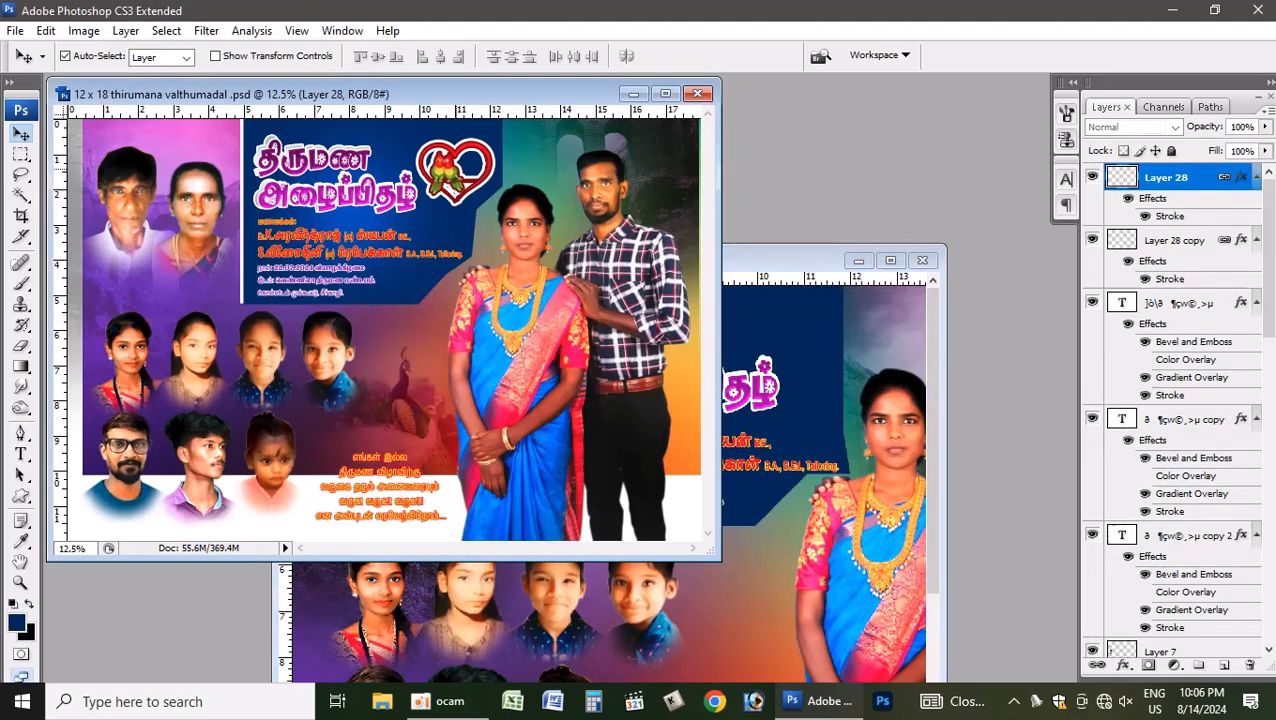
{"action": "left_click_drag", "start_coordinate": [450, 164], "coordinate": [820, 352]}
{"action": "left_click", "coordinate": [890, 260]}
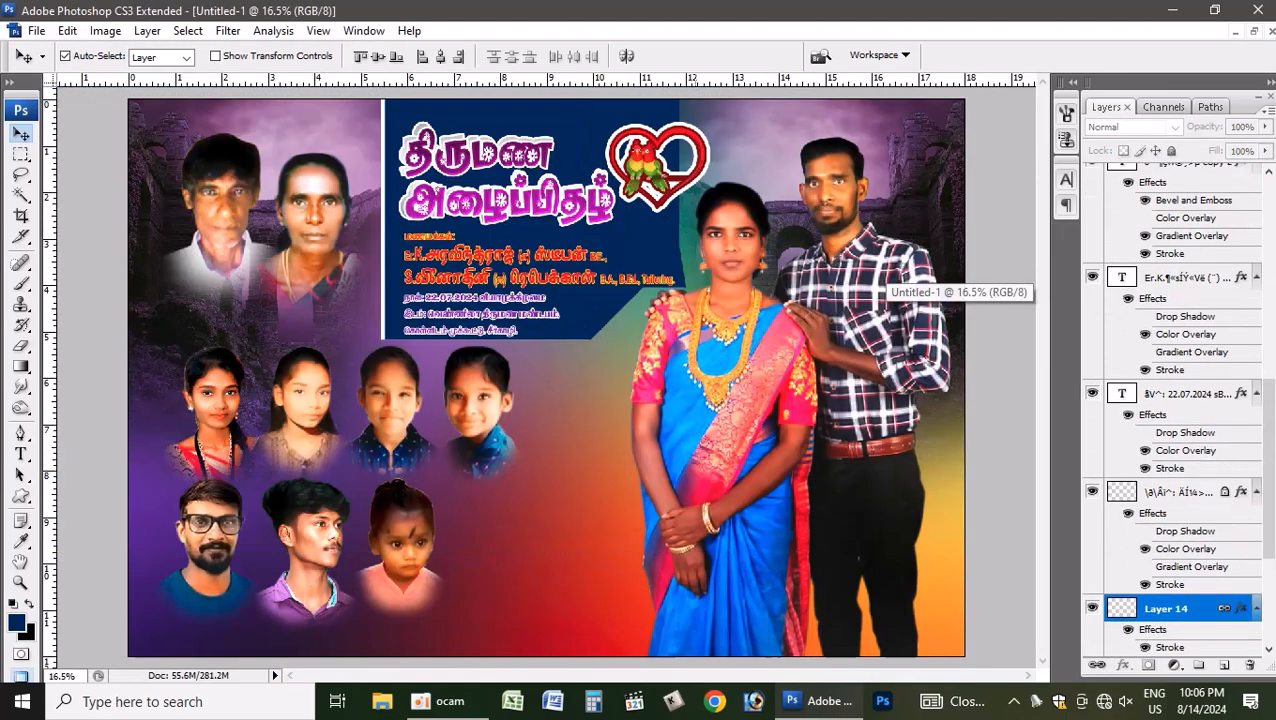
- Move the heart emblem up and left beside the title, and scale it proportionally to 68.6%
{"action": "left_click_drag", "start_coordinate": [642, 168], "coordinate": [610, 150]}
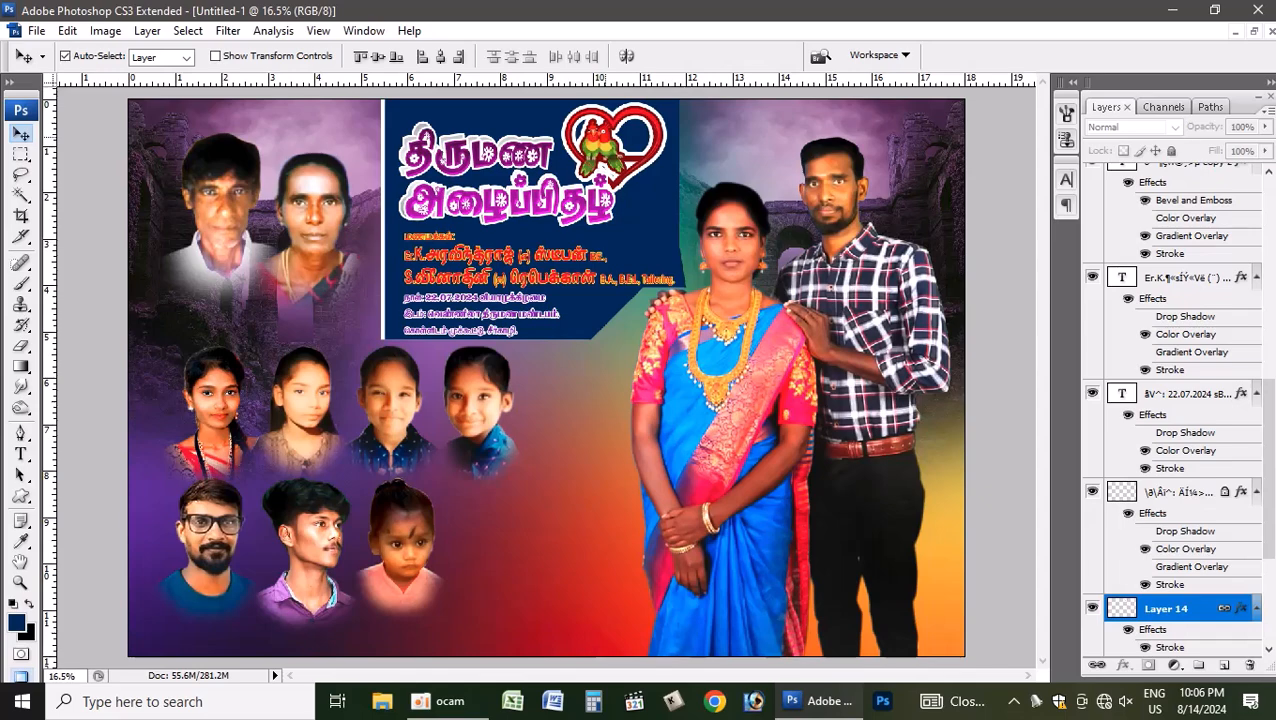
{"action": "key", "text": "ctrl+t"}
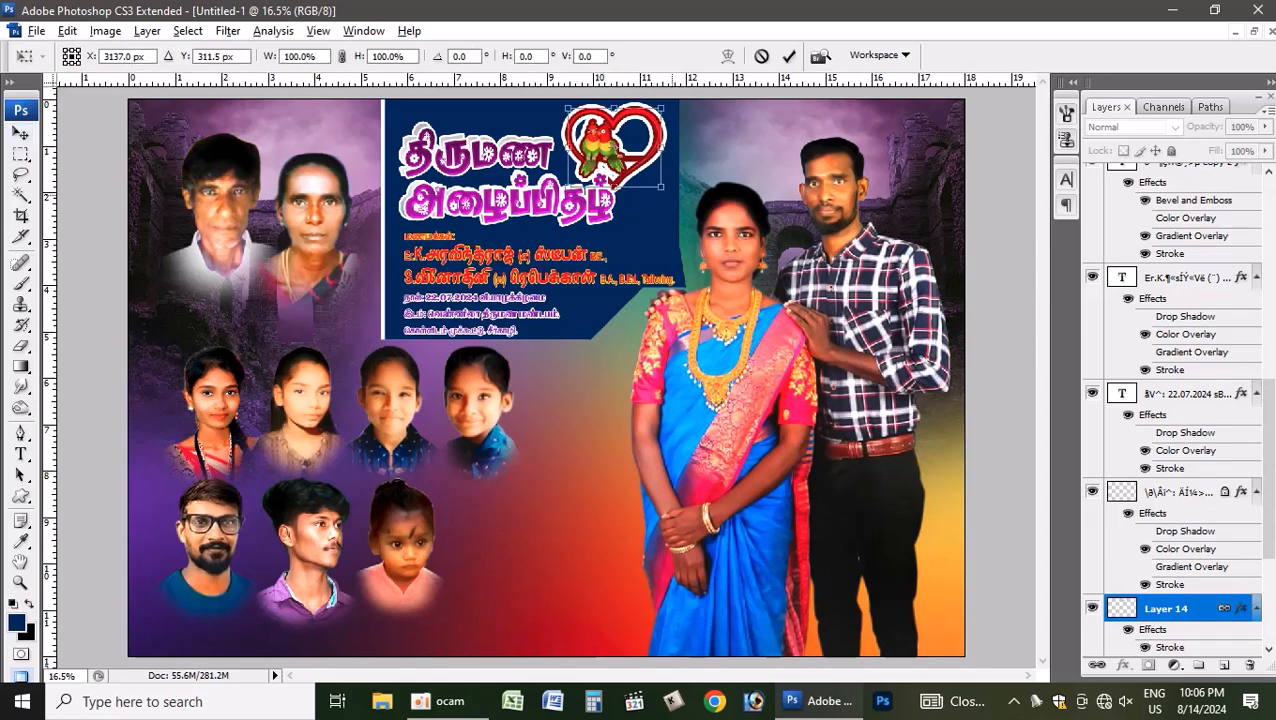
{"action": "key", "text": "Return"}
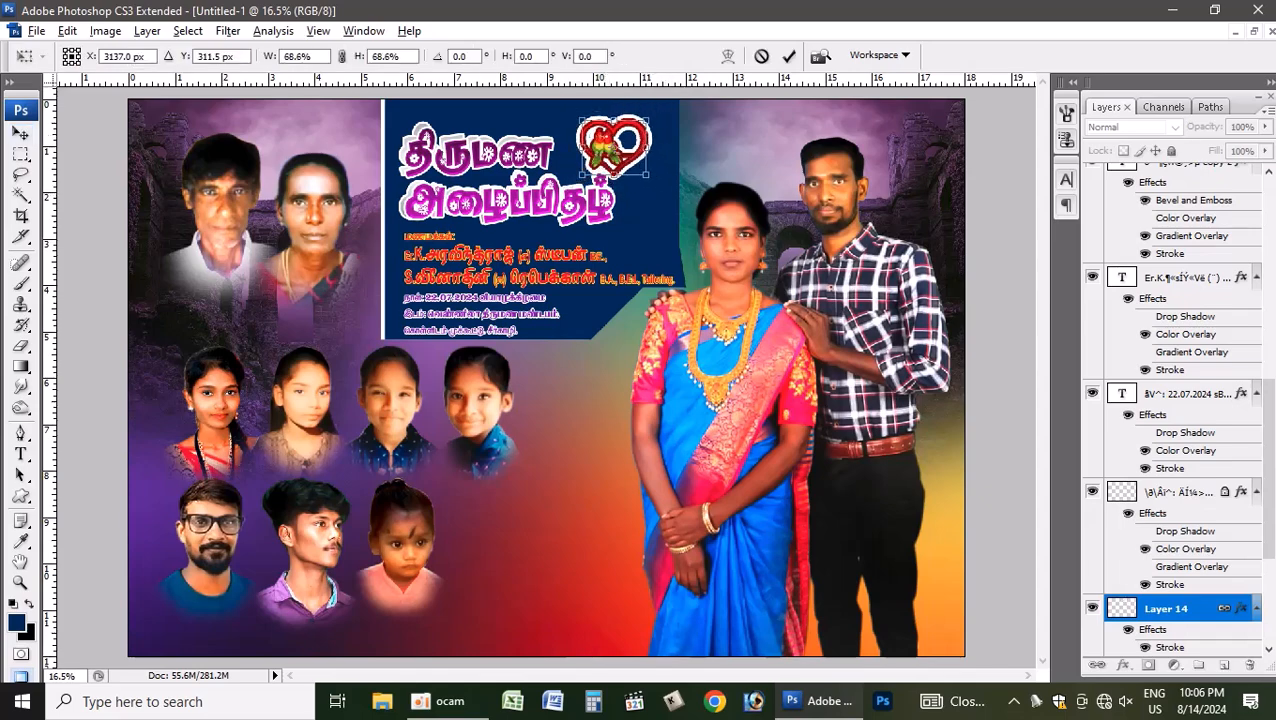
{"action": "left_click_drag", "start_coordinate": [606, 176], "coordinate": [608, 168]}
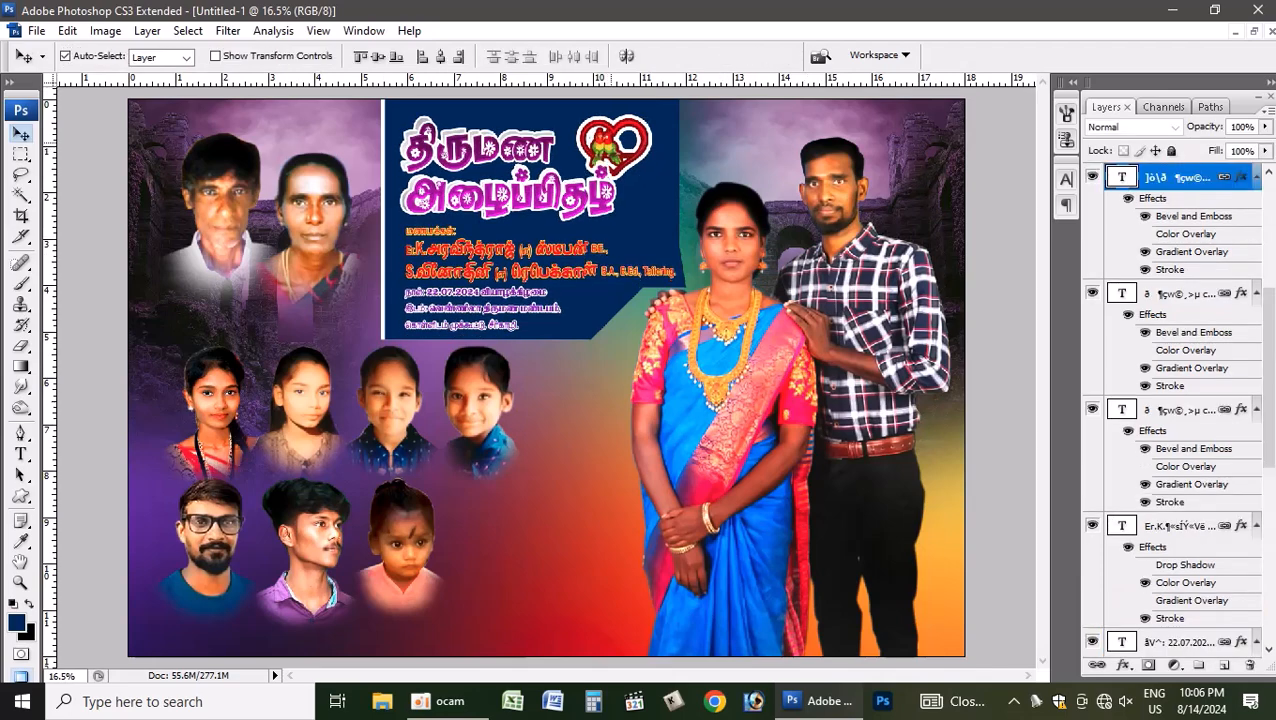
{"action": "key", "text": "ctrl+z"}
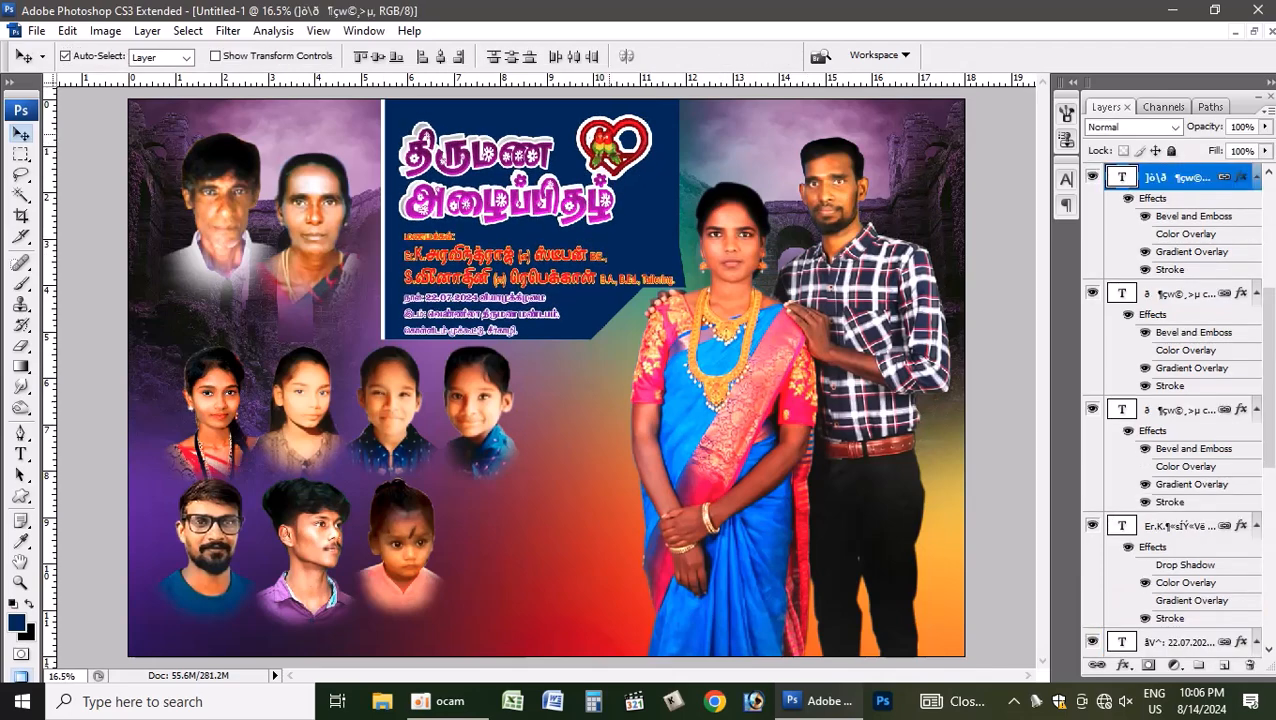
{"action": "key", "text": "ctrl+z"}
{"action": "key", "text": "ctrl+z"}
- Move the heart emblem slightly up and right, toward the upper right corner of the blue text panel
{"action": "right_click", "coordinate": [603, 139]}
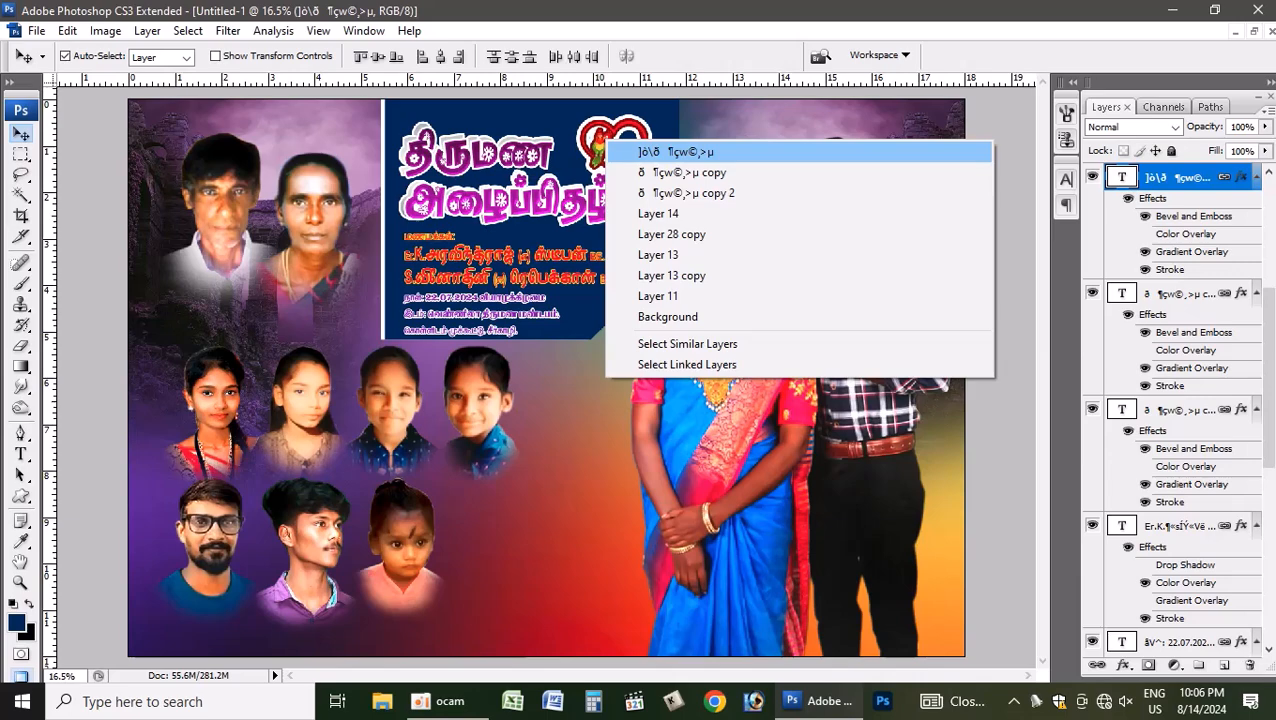
{"action": "left_click", "coordinate": [638, 151]}
{"action": "right_click", "coordinate": [641, 125]}
{"action": "left_click", "coordinate": [654, 137]}
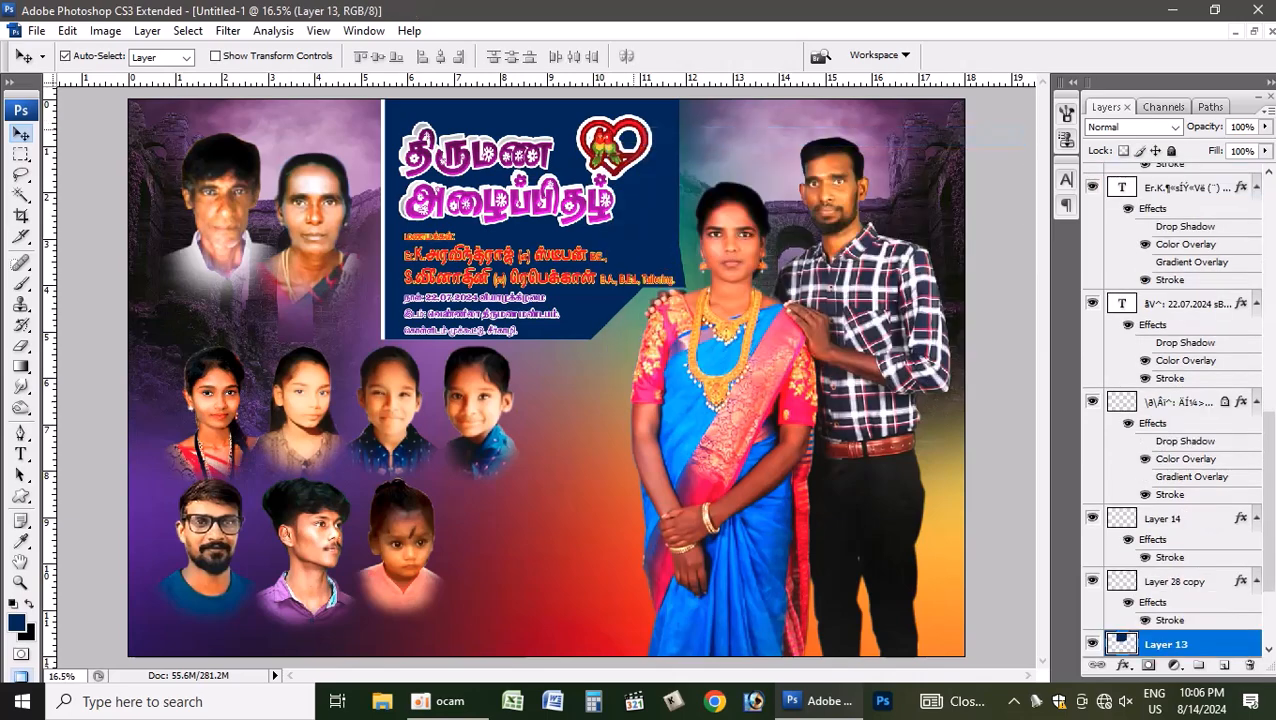
{"action": "left_click_drag", "start_coordinate": [638, 129], "coordinate": [654, 119]}
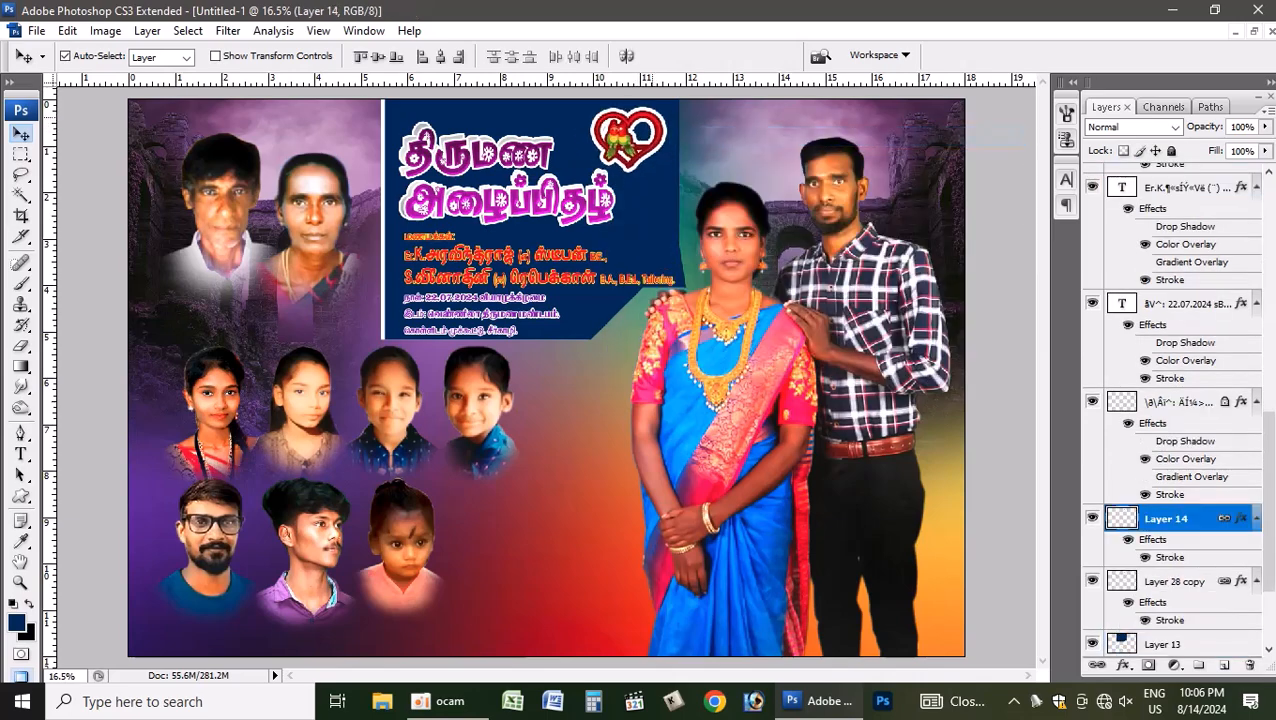
{"action": "scroll", "coordinate": [655, 339], "scroll_direction": "up", "scroll_amount": 3}
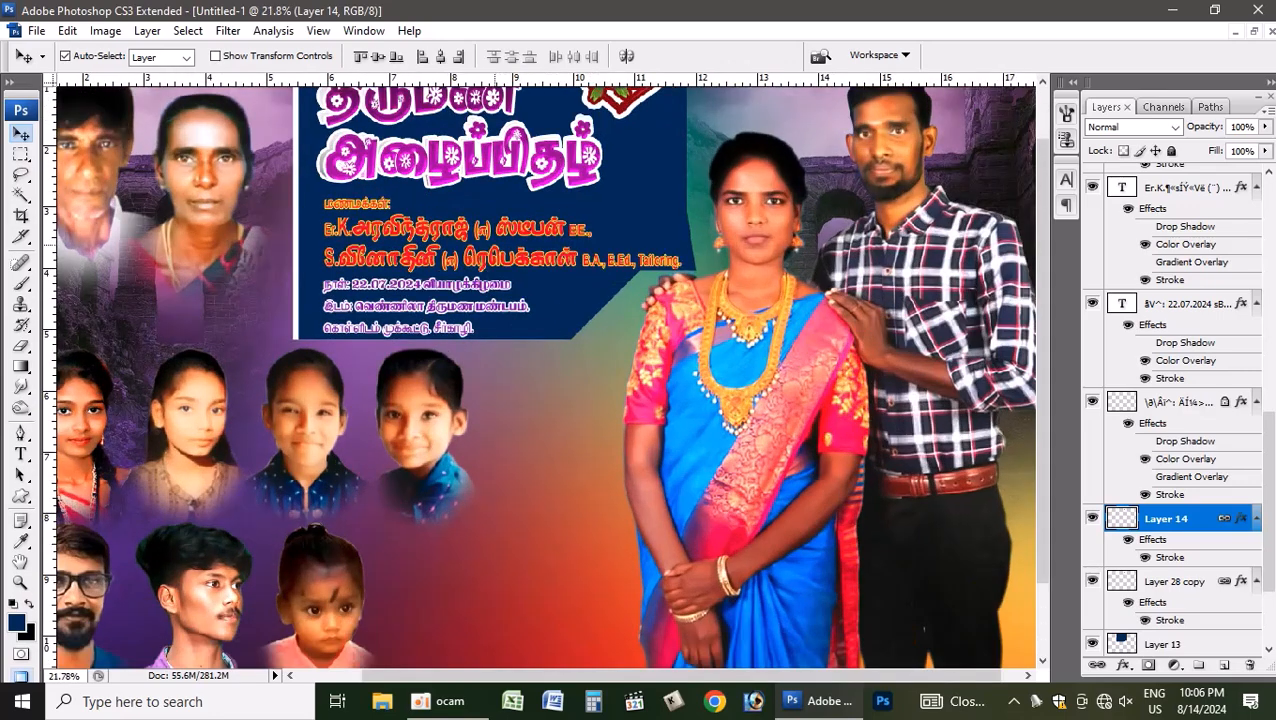
{"action": "left_click_drag", "start_coordinate": [621, 189], "coordinate": [616, 186]}
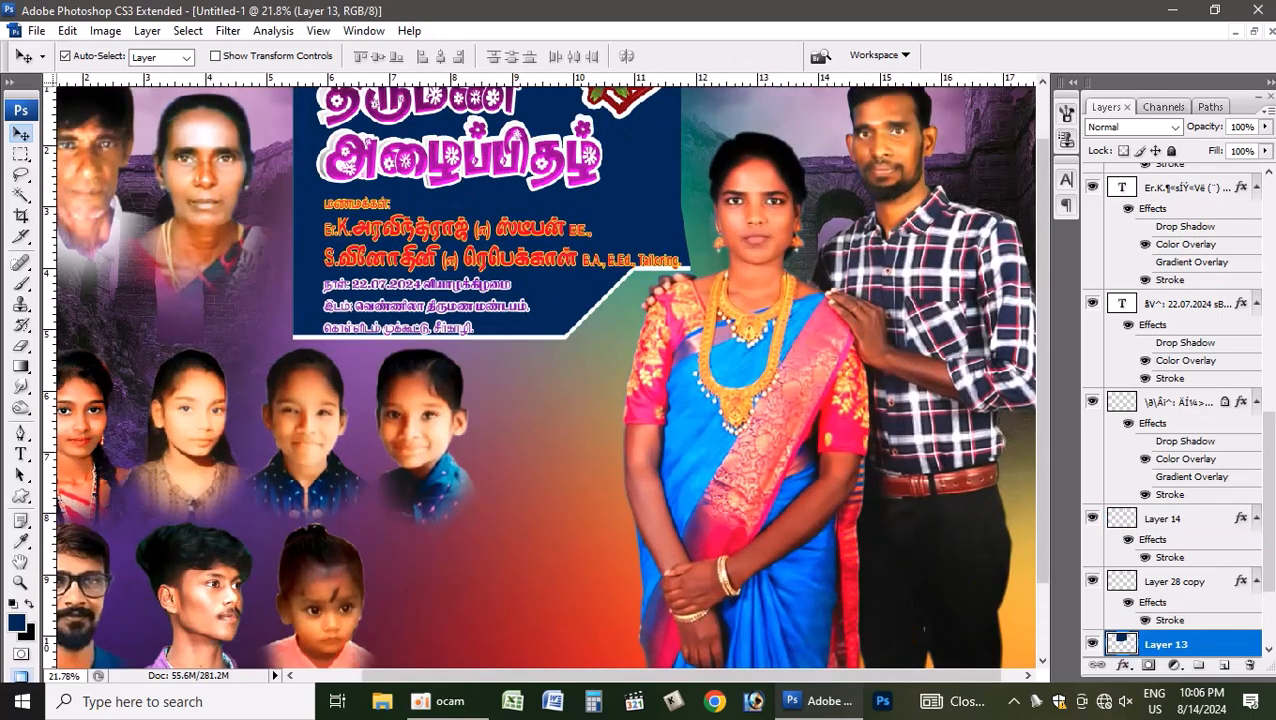
{"action": "key", "text": "ctrl+z"}
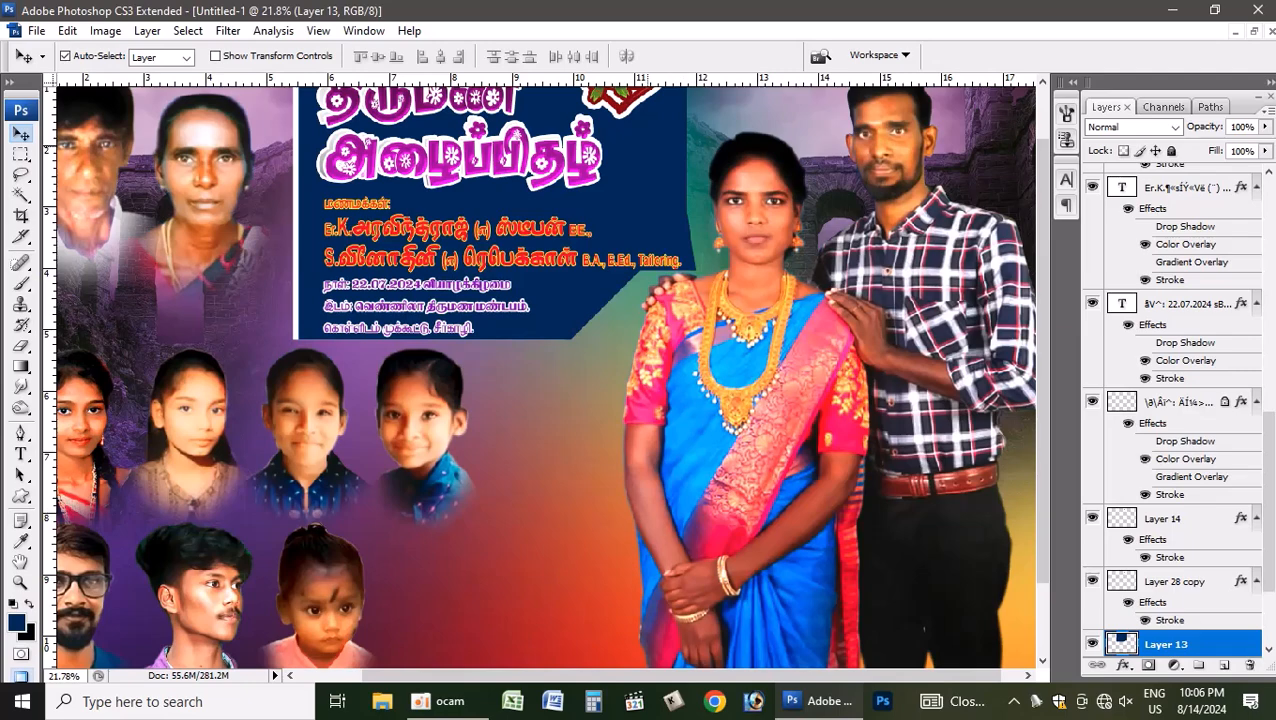
- Load the blue text panel's shape as a selection, add a new layer above it, and make white the foreground color
{"action": "left_click", "coordinate": [1121, 643], "text": "ctrl"}
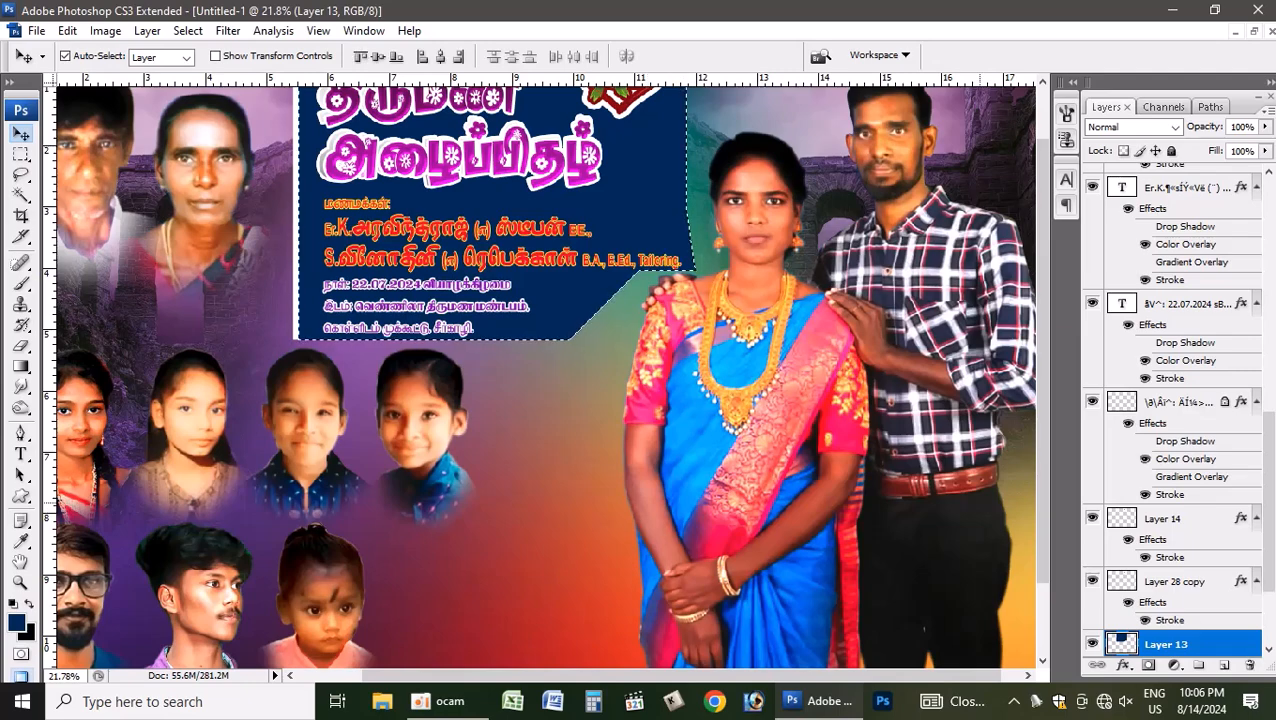
{"action": "key", "text": "ctrl+shift+n"}
{"action": "key", "text": "Return"}
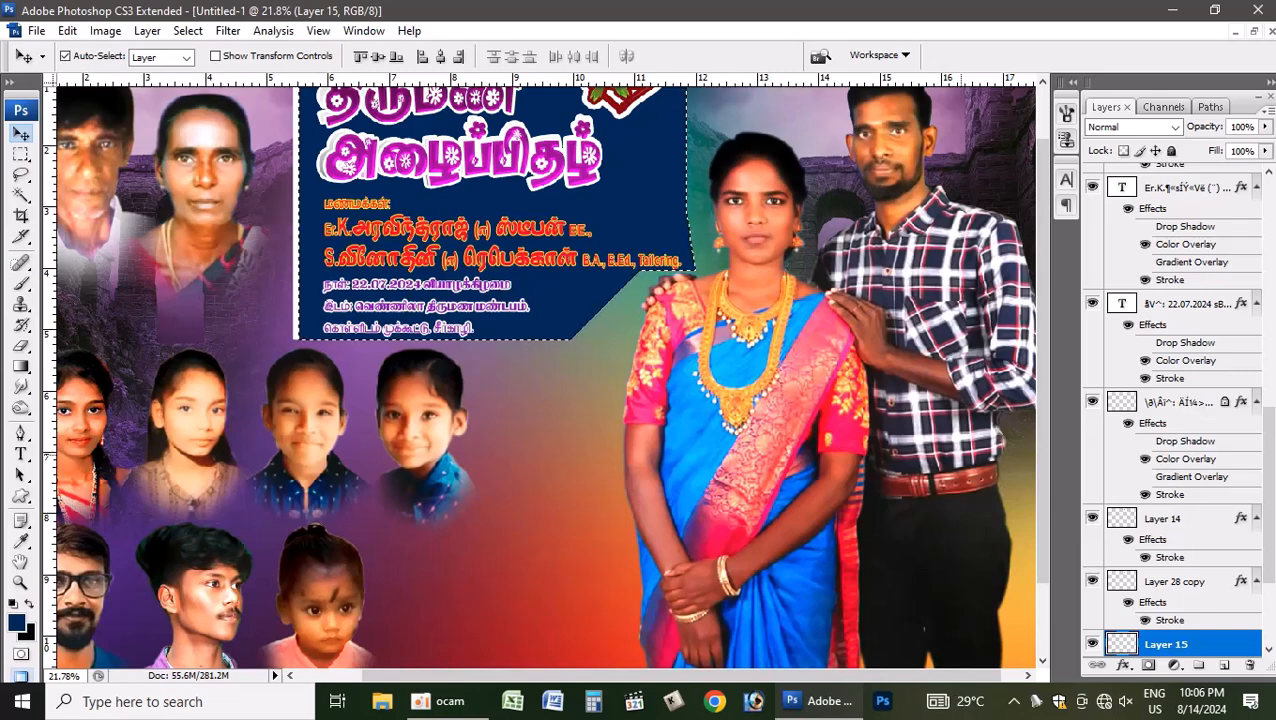
{"action": "key", "text": "d"}
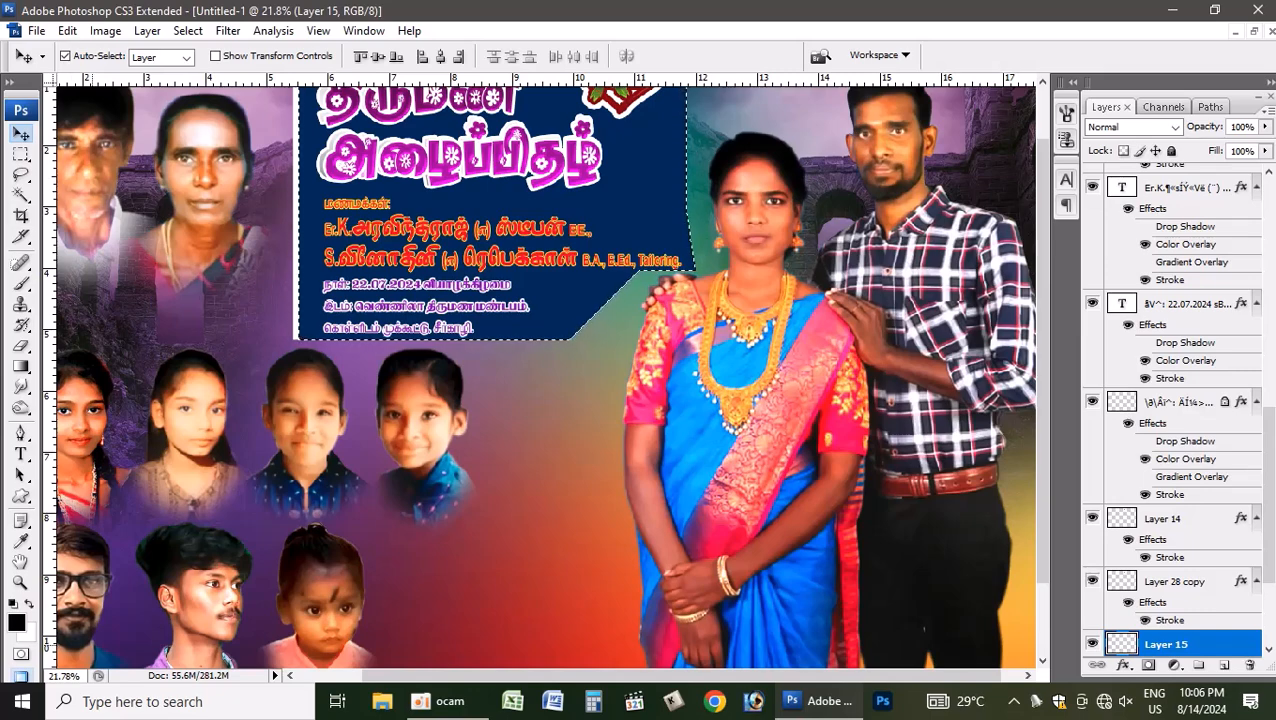
{"action": "key", "text": "x"}
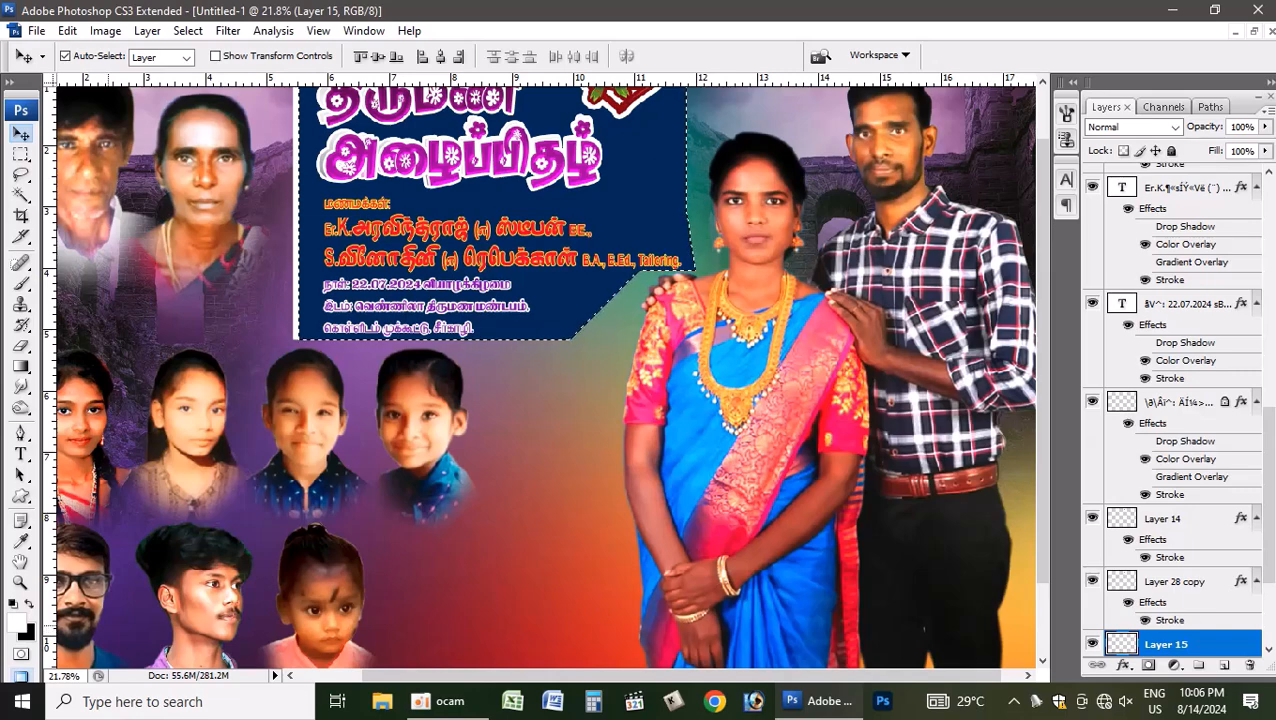
- Paint one soft white dab with a 1600 px brush at the middle of the selected panel area, and deselect
{"action": "key", "text": "b"}
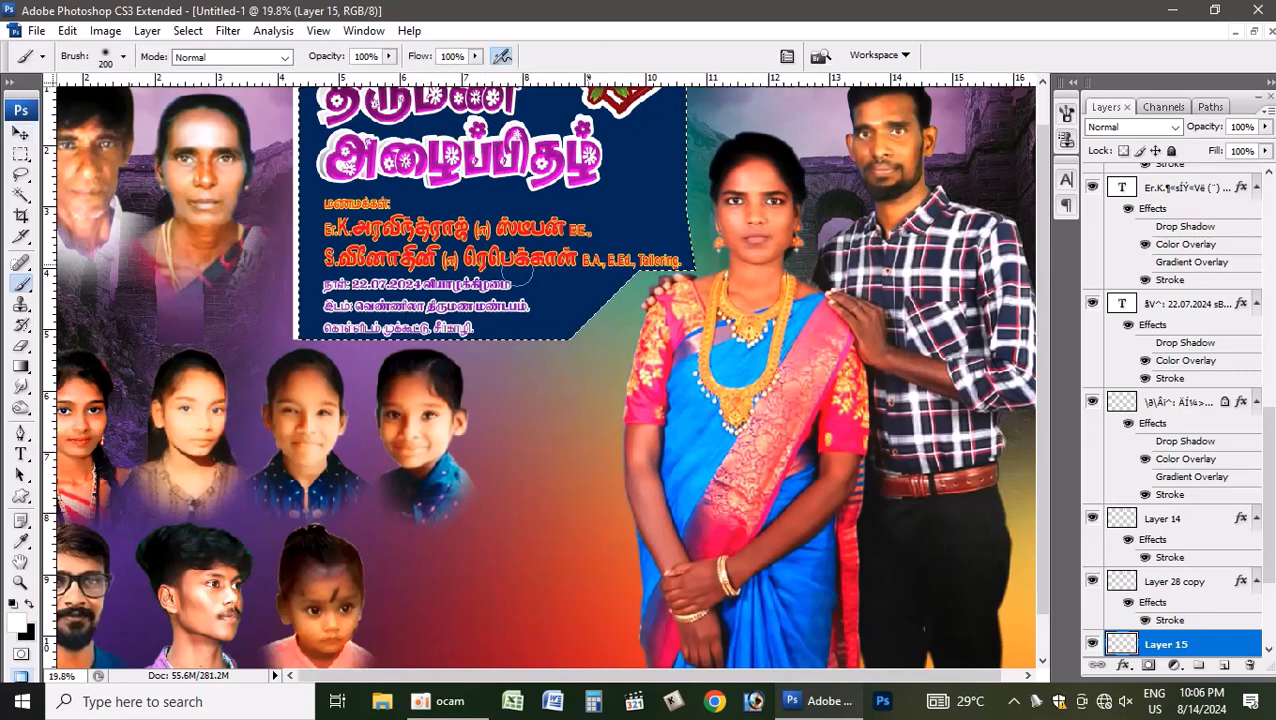
{"action": "key", "text": "ctrl+0"}
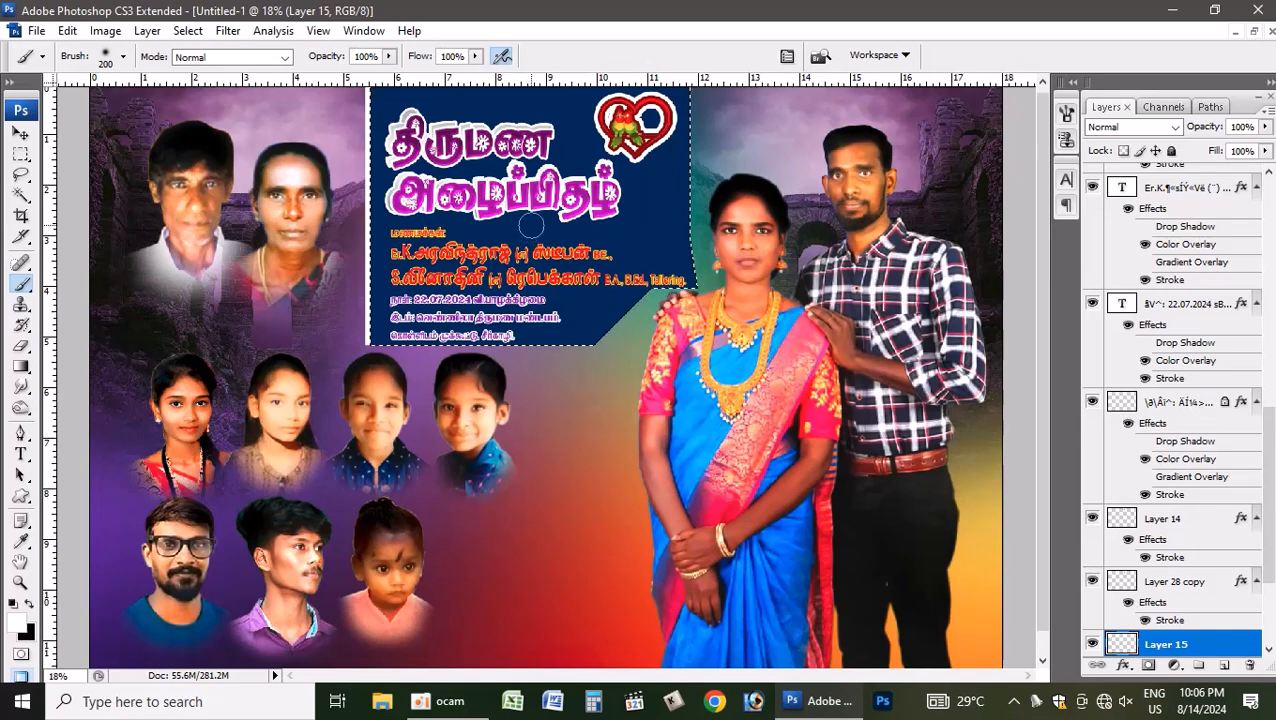
{"action": "key", "text": "bracketright"}
{"action": "key", "text": "bracketright"}
{"action": "key", "text": "bracketright"}
{"action": "key", "text": "bracketright"}
{"action": "key", "text": "bracketright"}
{"action": "key", "text": "bracketright"}
{"action": "key", "text": "bracketright"}
{"action": "key", "text": "bracketright"}
{"action": "key", "text": "bracketright"}
{"action": "key", "text": "bracketright"}
{"action": "key", "text": "bracketright"}
{"action": "key", "text": "bracketright"}
{"action": "key", "text": "bracketright"}
{"action": "key", "text": "bracketright"}
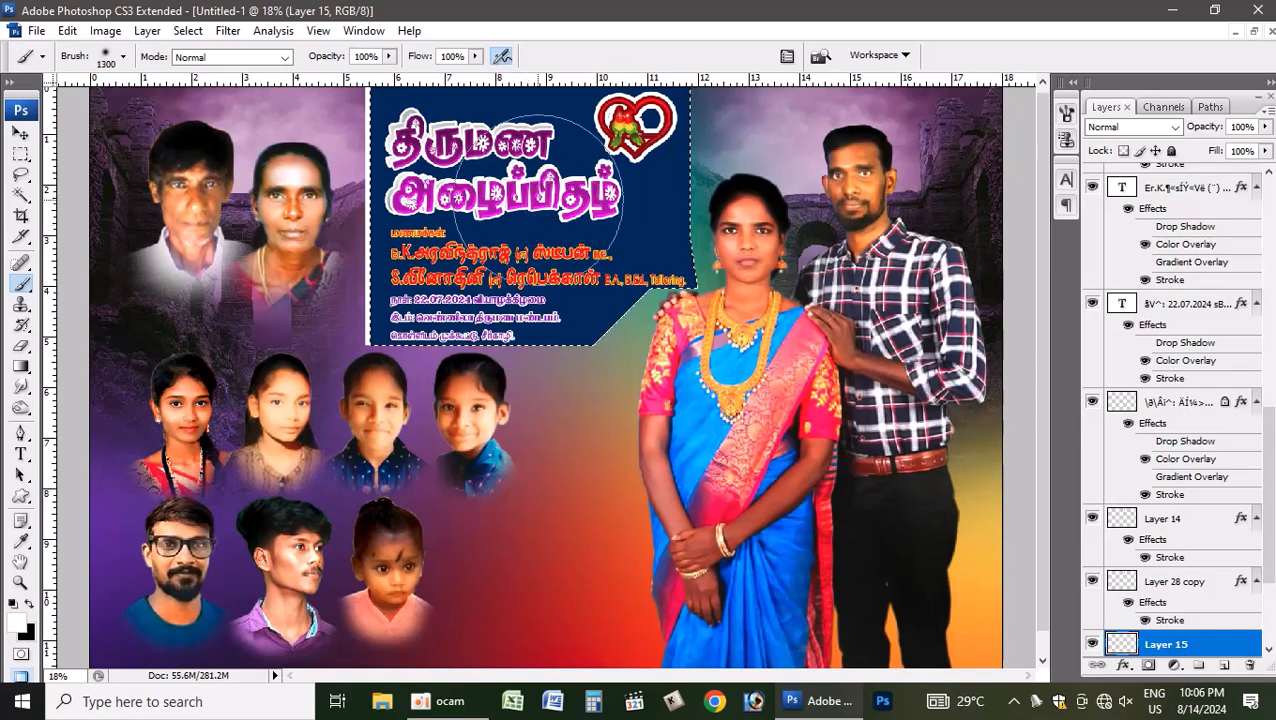
{"action": "key", "text": "bracketright"}
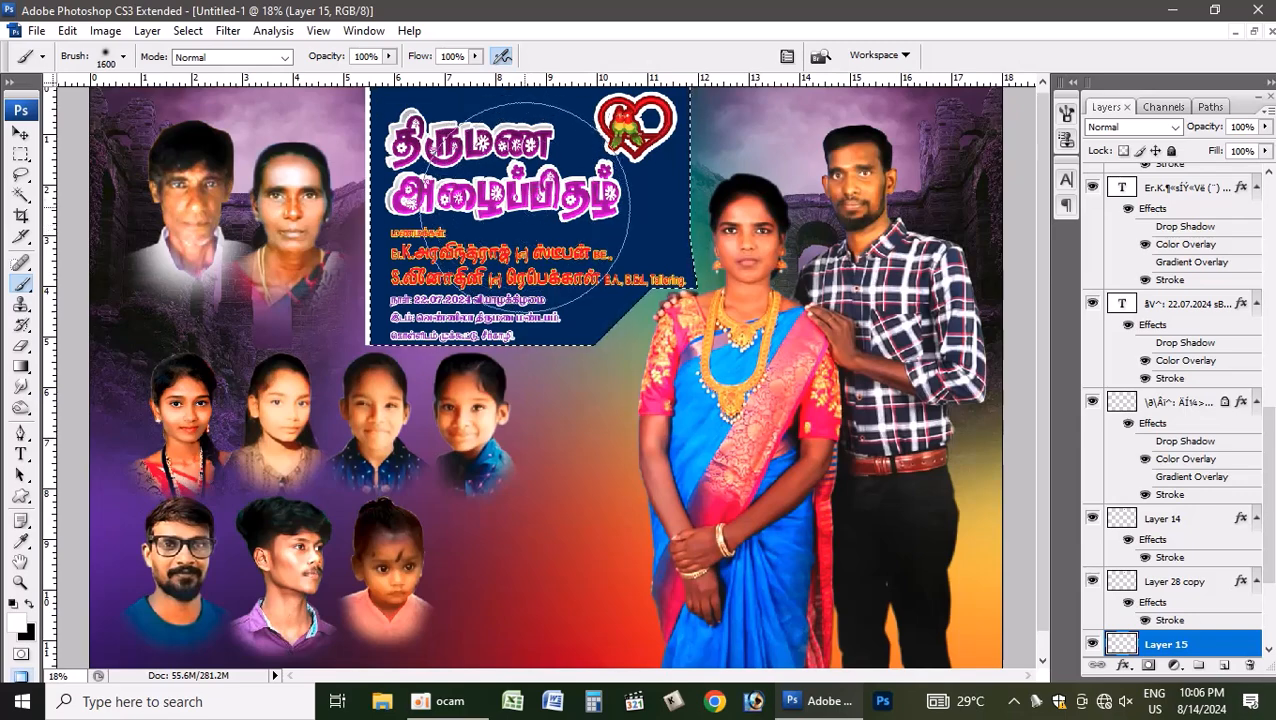
{"action": "left_click", "coordinate": [508, 207]}
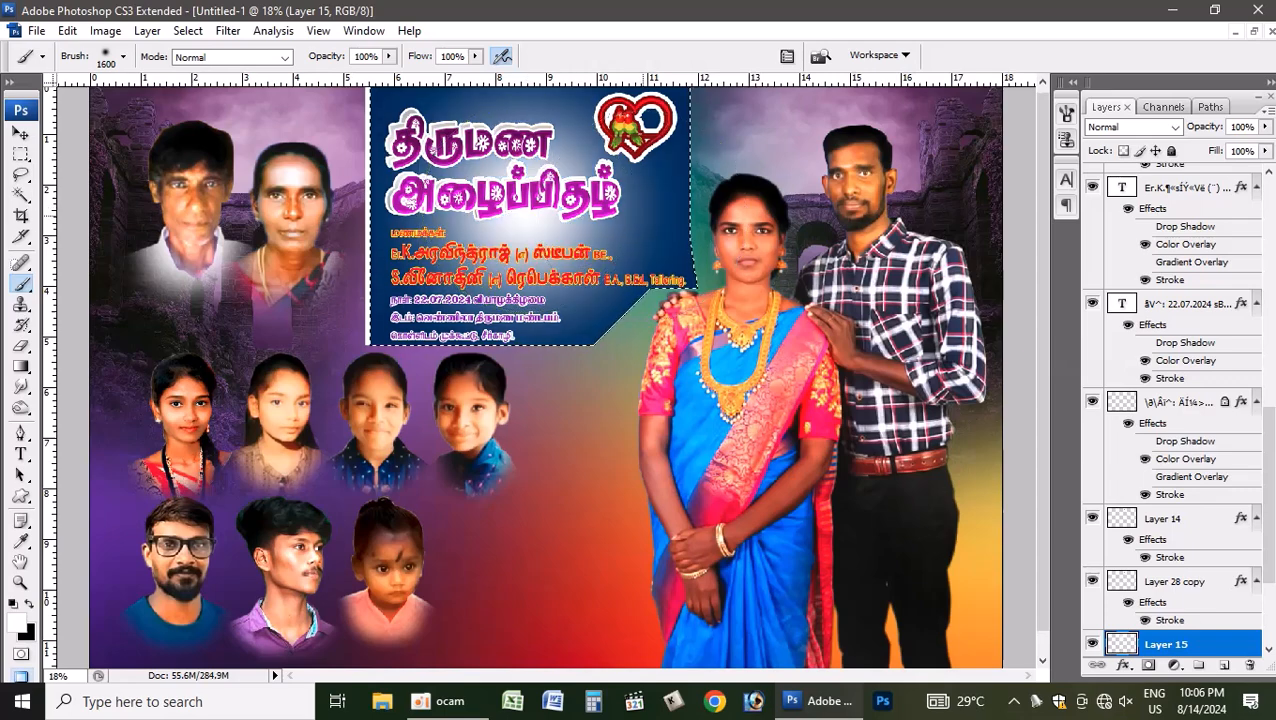
{"action": "key", "text": "ctrl+d"}
{"action": "key", "text": "v"}
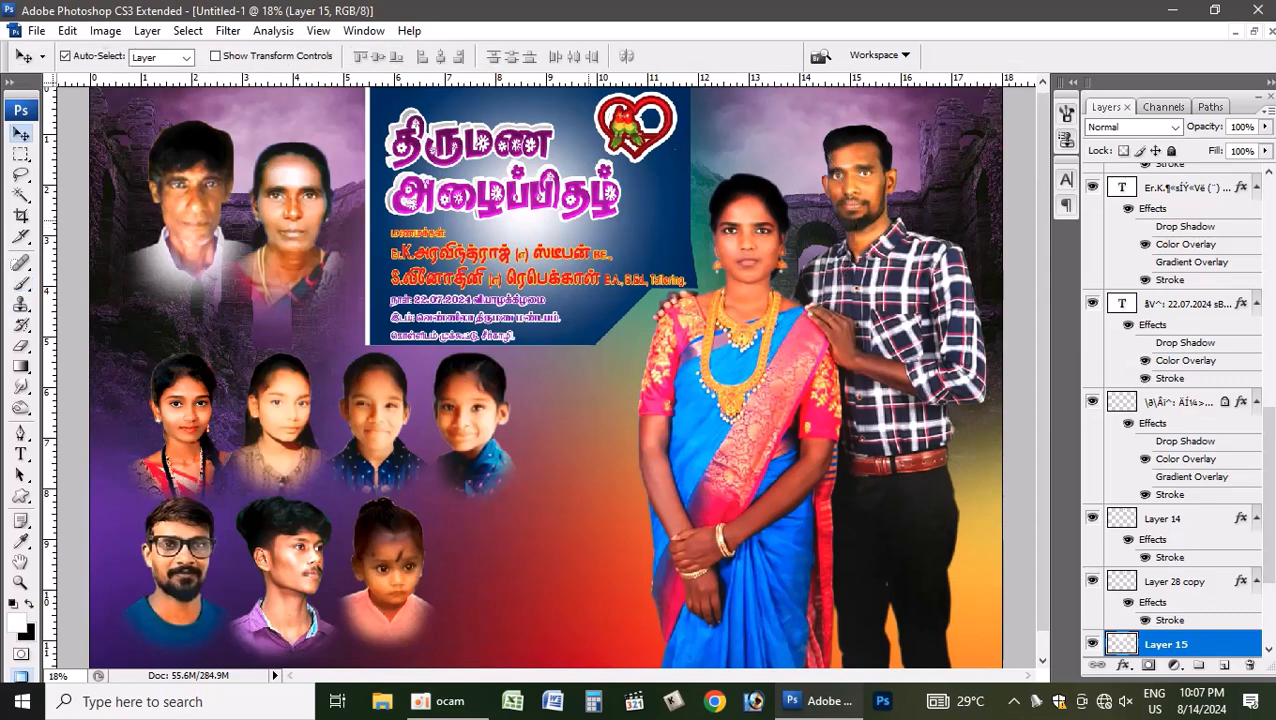
- Set the blend mode of the white glow layer, Layer 15, to Overlay
{"action": "left_click", "coordinate": [1133, 127]}
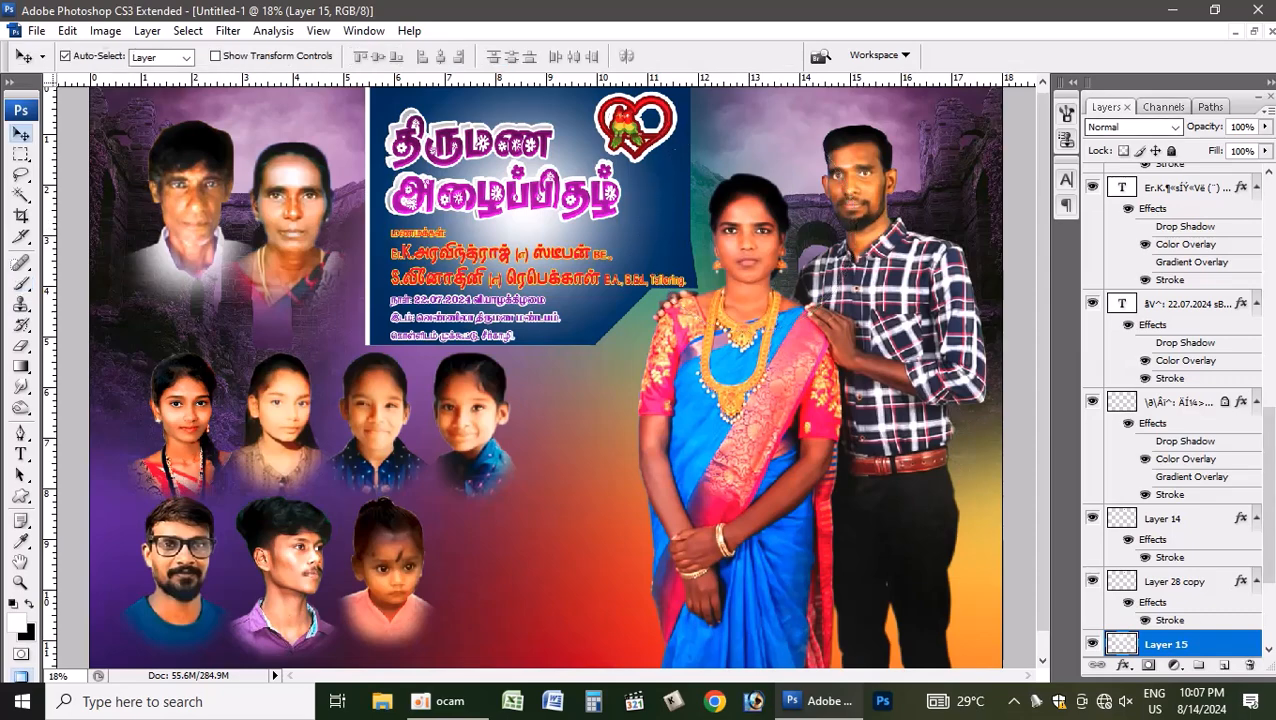
{"action": "left_click", "coordinate": [1133, 127]}
{"action": "key", "text": "Down"}
{"action": "key", "text": "Down"}
{"action": "key", "text": "Down"}
{"action": "key", "text": "Down"}
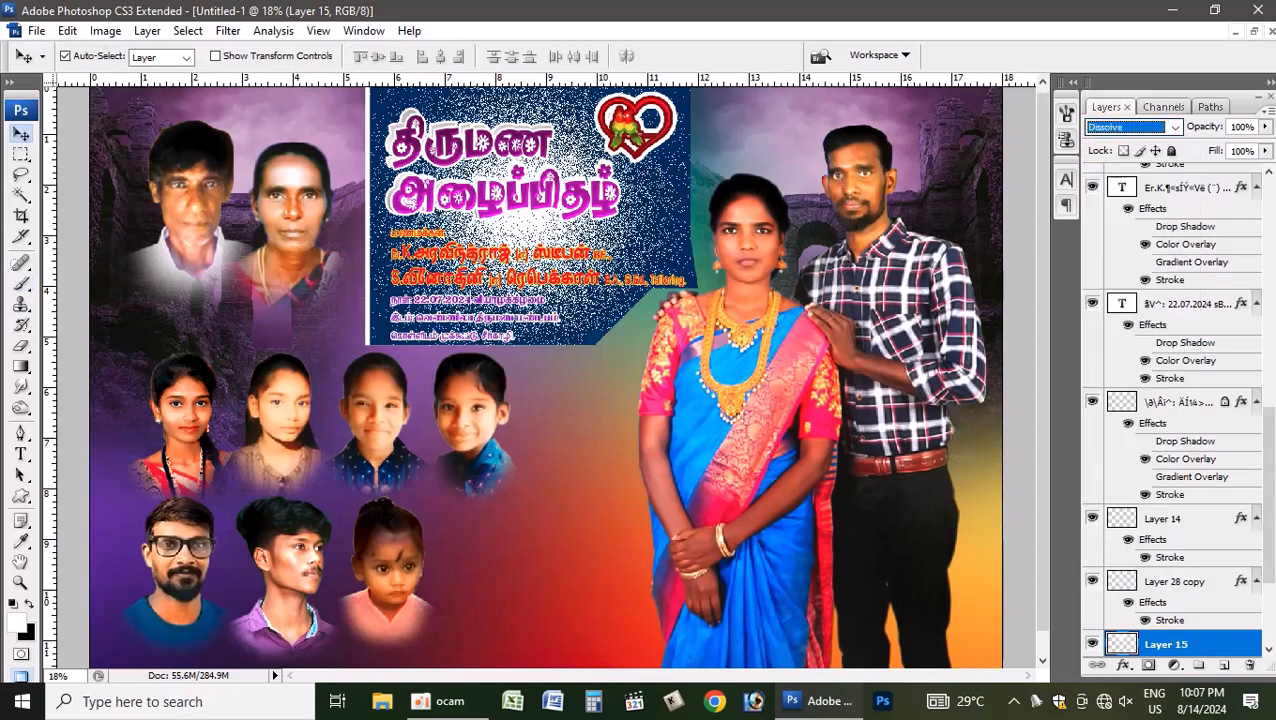
{"action": "key", "text": "Down"}
{"action": "key", "text": "Down"}
{"action": "key", "text": "Down"}
{"action": "key", "text": "Down"}
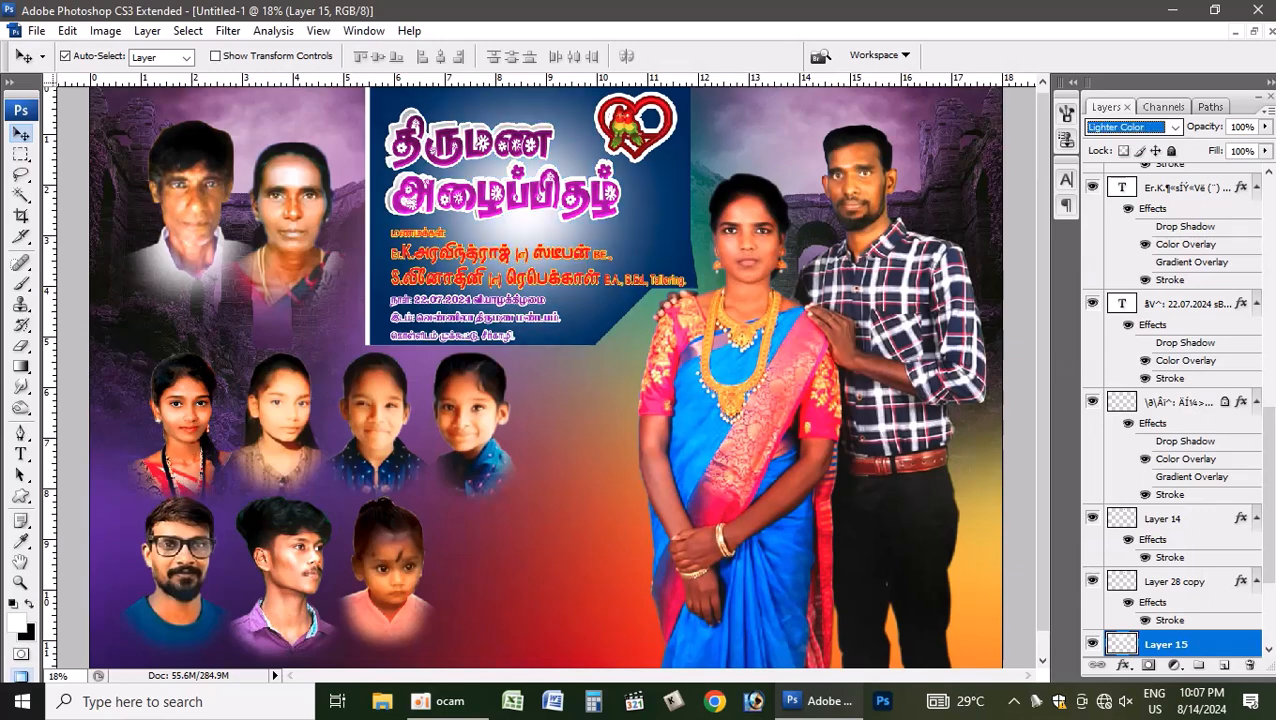
{"action": "key", "text": "Down"}
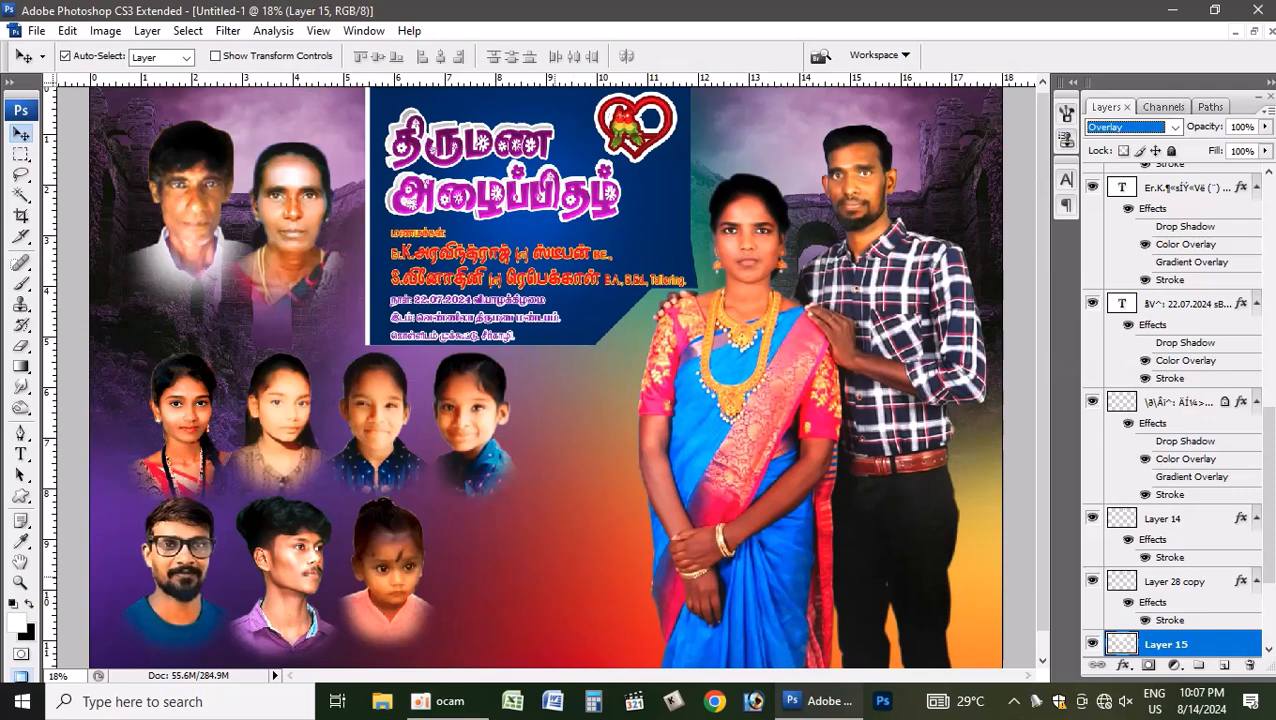
{"action": "left_click", "coordinate": [580, 523]}
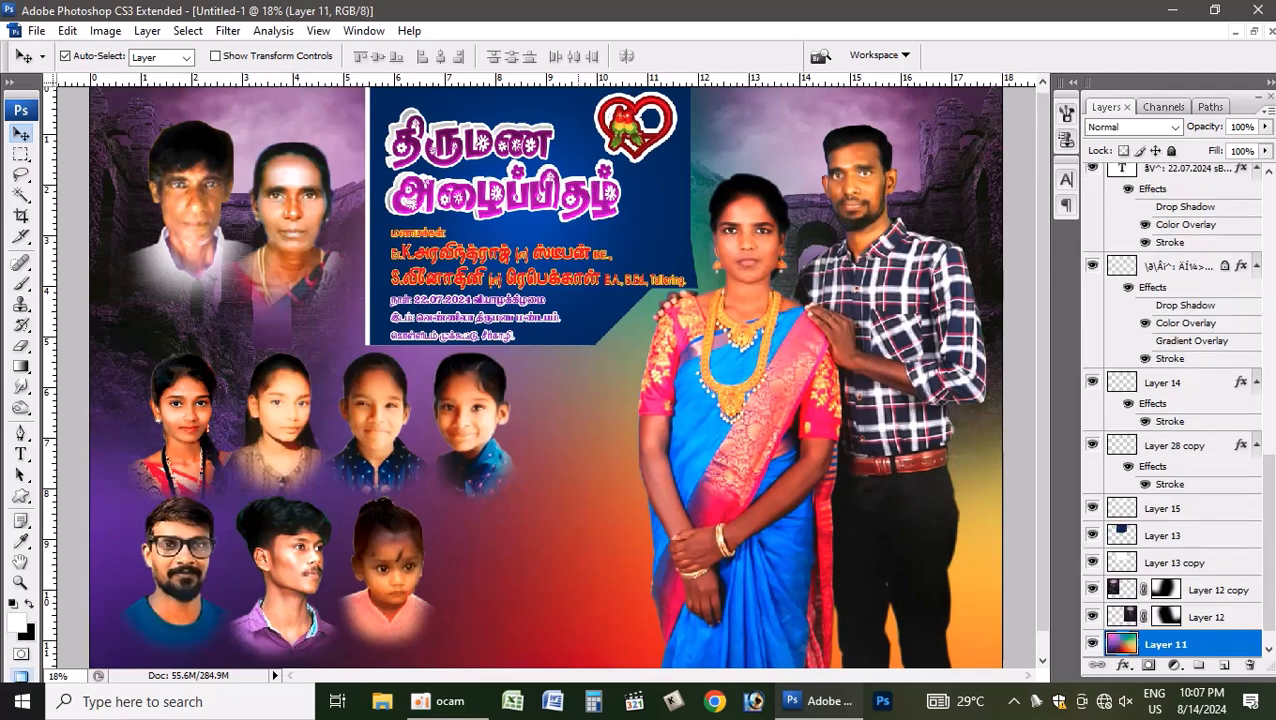
- Copy the orange welcome text from the existing PSD into the new design and place it between the baby's photo and the bride
{"action": "key", "text": "ctrl+0"}
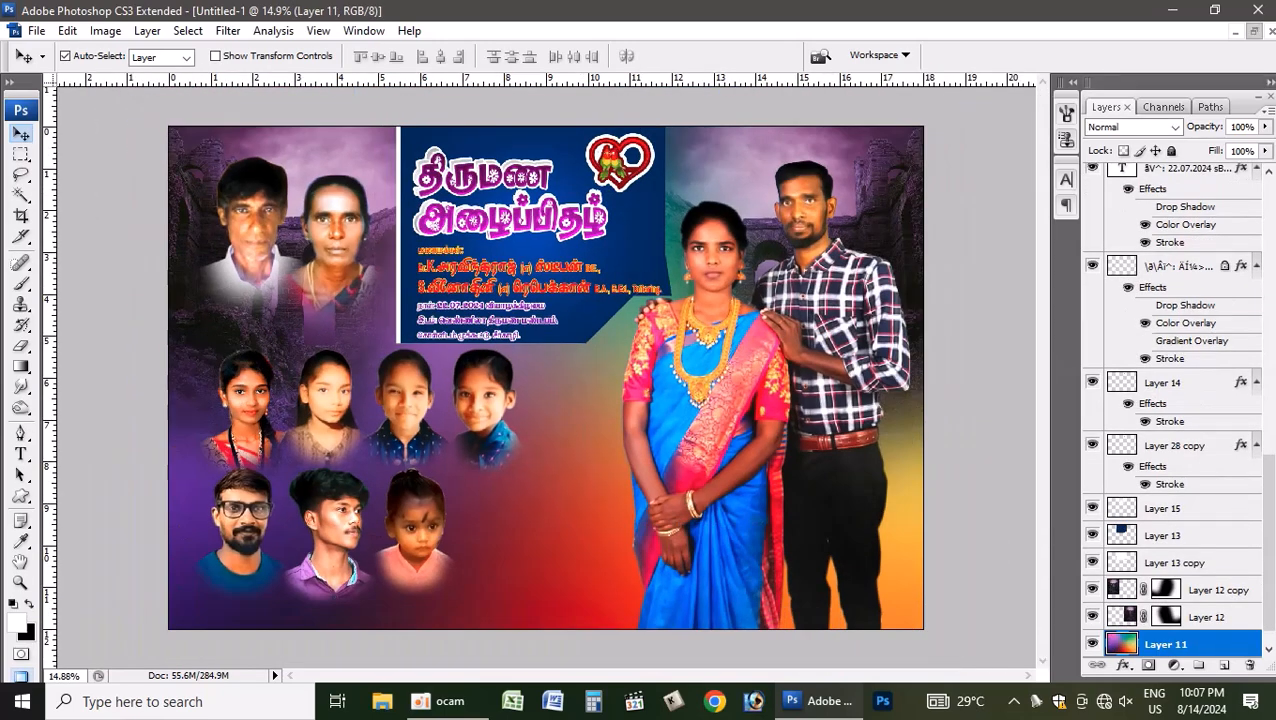
{"action": "left_click", "coordinate": [1253, 31]}
{"action": "left_click", "coordinate": [404, 140]}
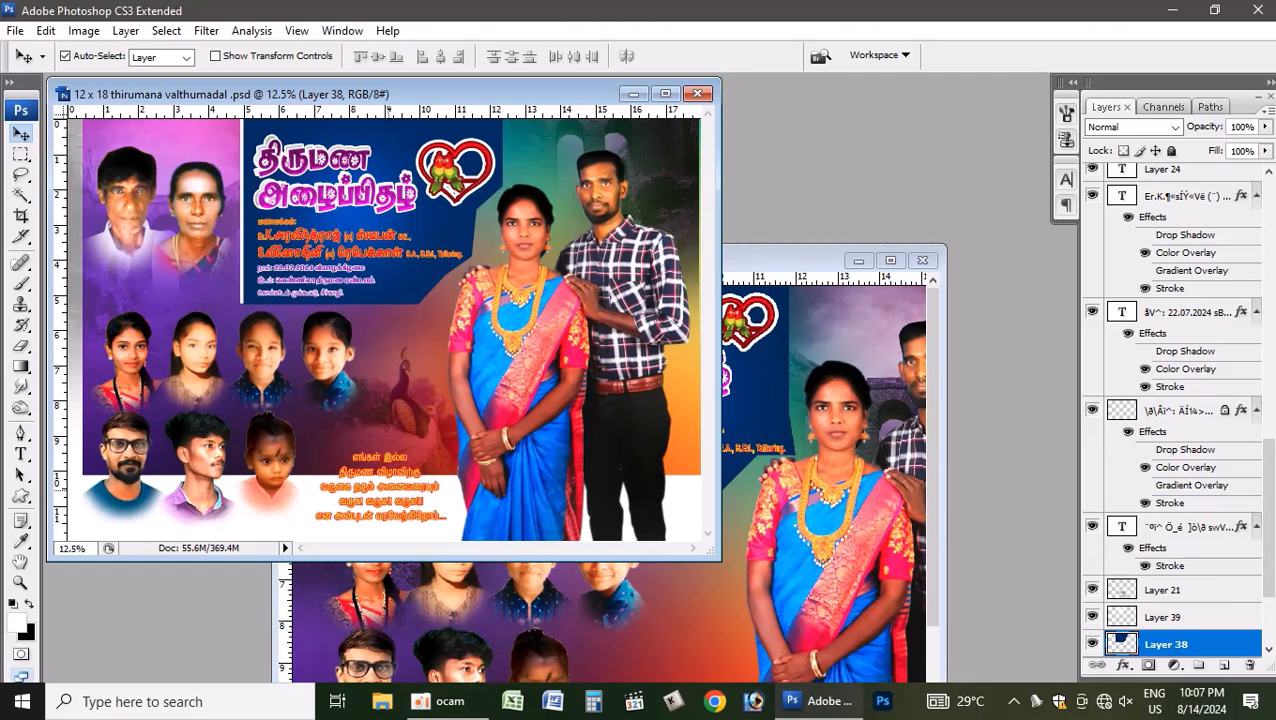
{"action": "left_click", "coordinate": [388, 479]}
{"action": "left_click_drag", "start_coordinate": [388, 479], "coordinate": [663, 620]}
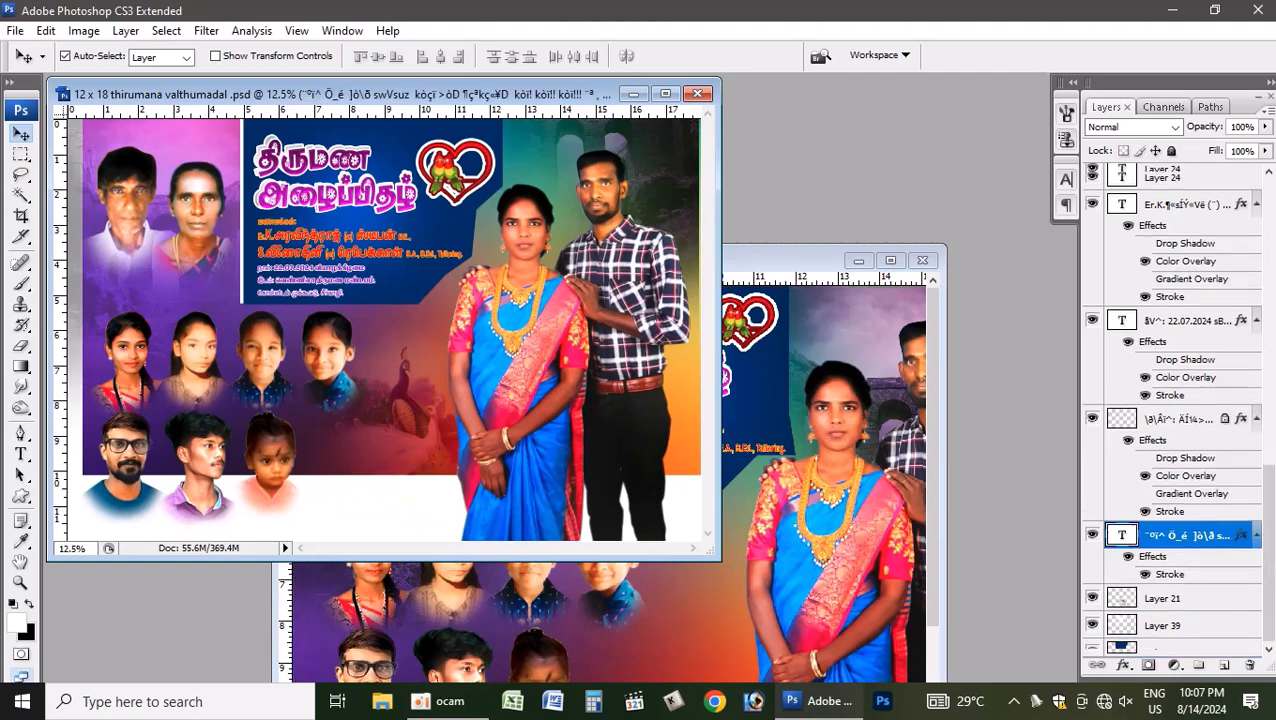
{"action": "left_click", "coordinate": [890, 260]}
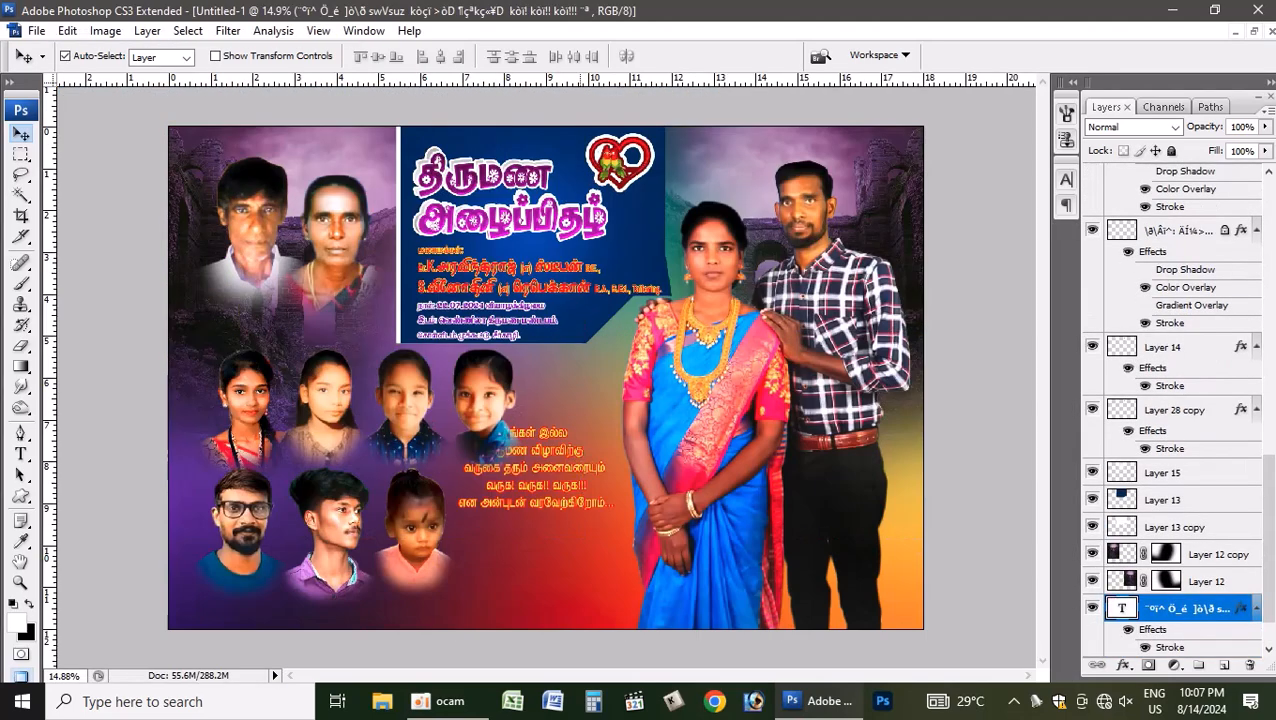
{"action": "left_click_drag", "start_coordinate": [564, 480], "coordinate": [564, 551]}
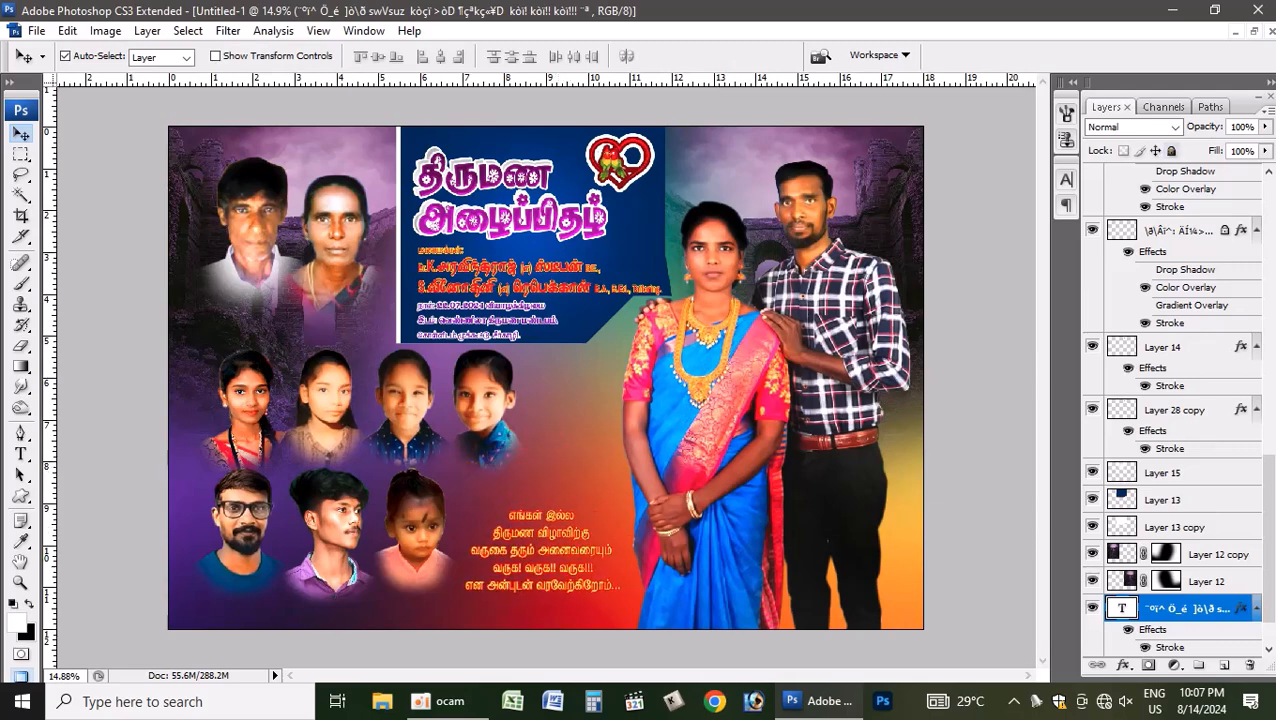
- Copy the soft-light peacock from the existing PSD into the new design and place it between the children's photos and the bride
{"action": "left_click", "coordinate": [1254, 31]}
{"action": "left_click", "coordinate": [470, 180]}
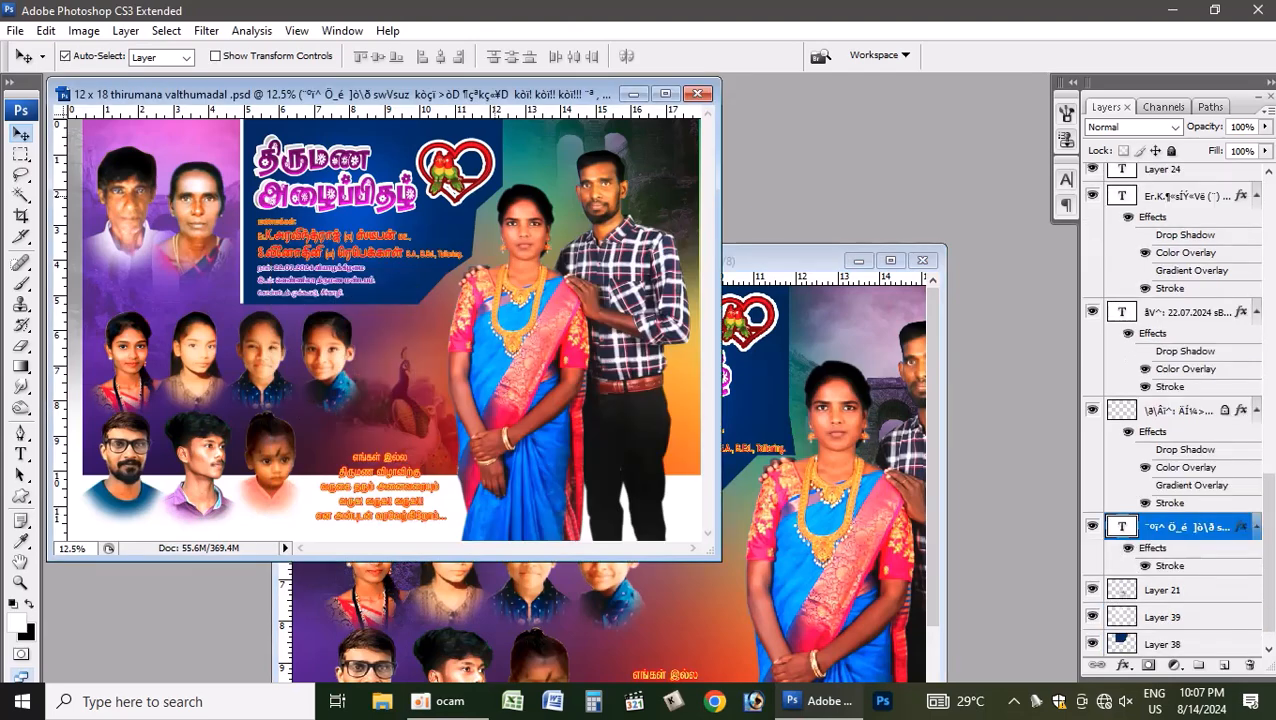
{"action": "left_click", "coordinate": [408, 400]}
{"action": "left_click", "coordinate": [410, 406]}
{"action": "left_click_drag", "start_coordinate": [408, 408], "coordinate": [719, 582]}
{"action": "left_click", "coordinate": [890, 260]}
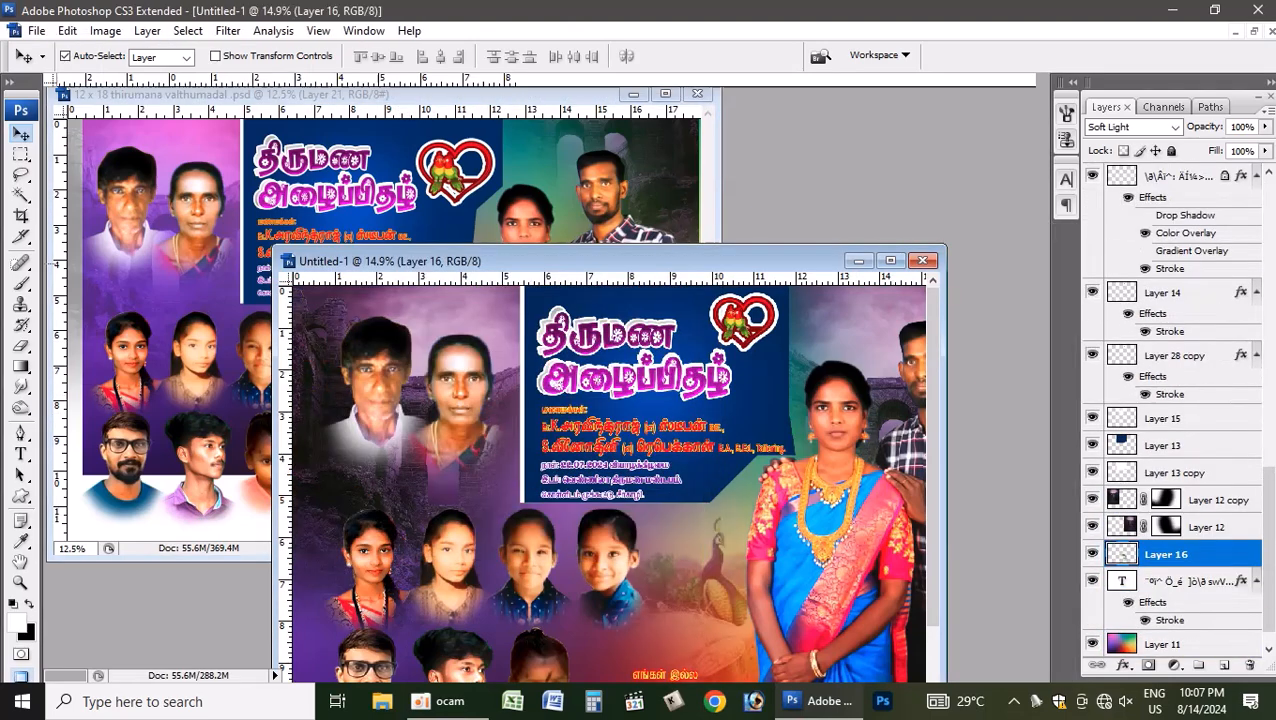
{"action": "left_click_drag", "start_coordinate": [558, 468], "coordinate": [586, 451]}
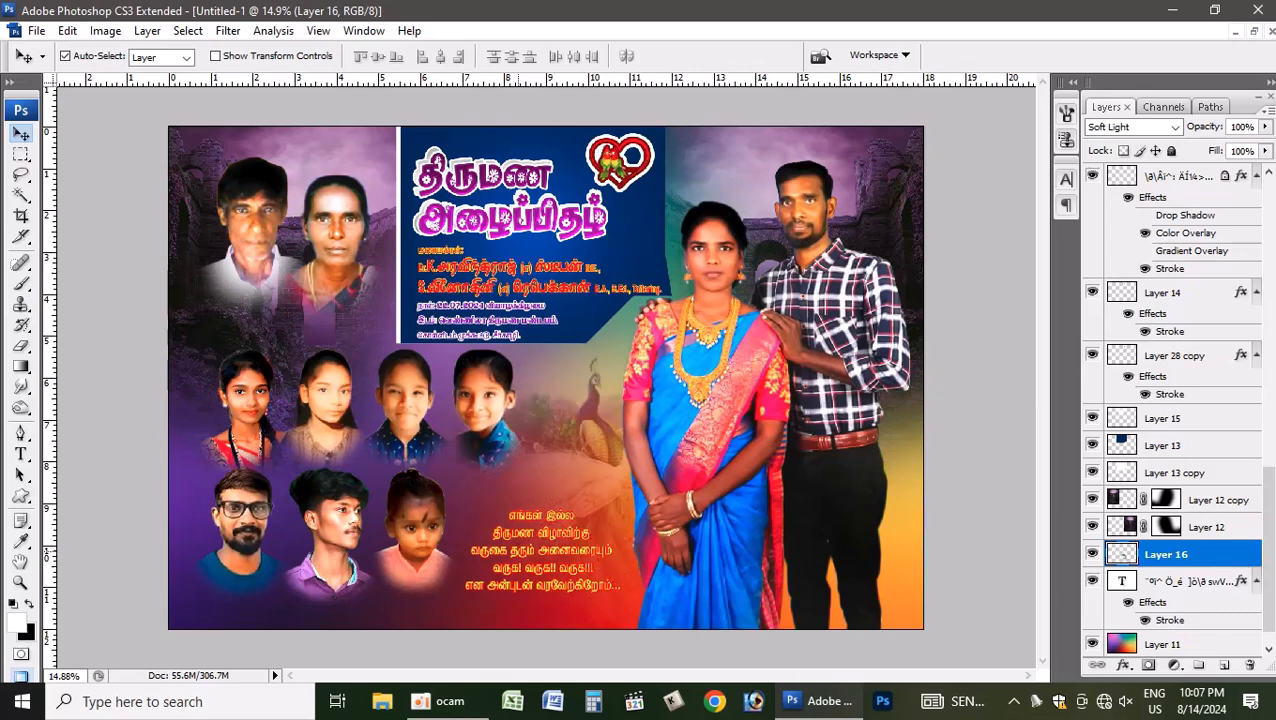
- Move the orange welcome text slightly down and shift the peacock a little left, away from the bride
{"action": "left_click", "coordinate": [521, 550]}
{"action": "left_click_drag", "start_coordinate": [521, 550], "coordinate": [518, 559]}
{"action": "left_click", "coordinate": [579, 478]}
{"action": "left_click_drag", "start_coordinate": [587, 477], "coordinate": [560, 478]}
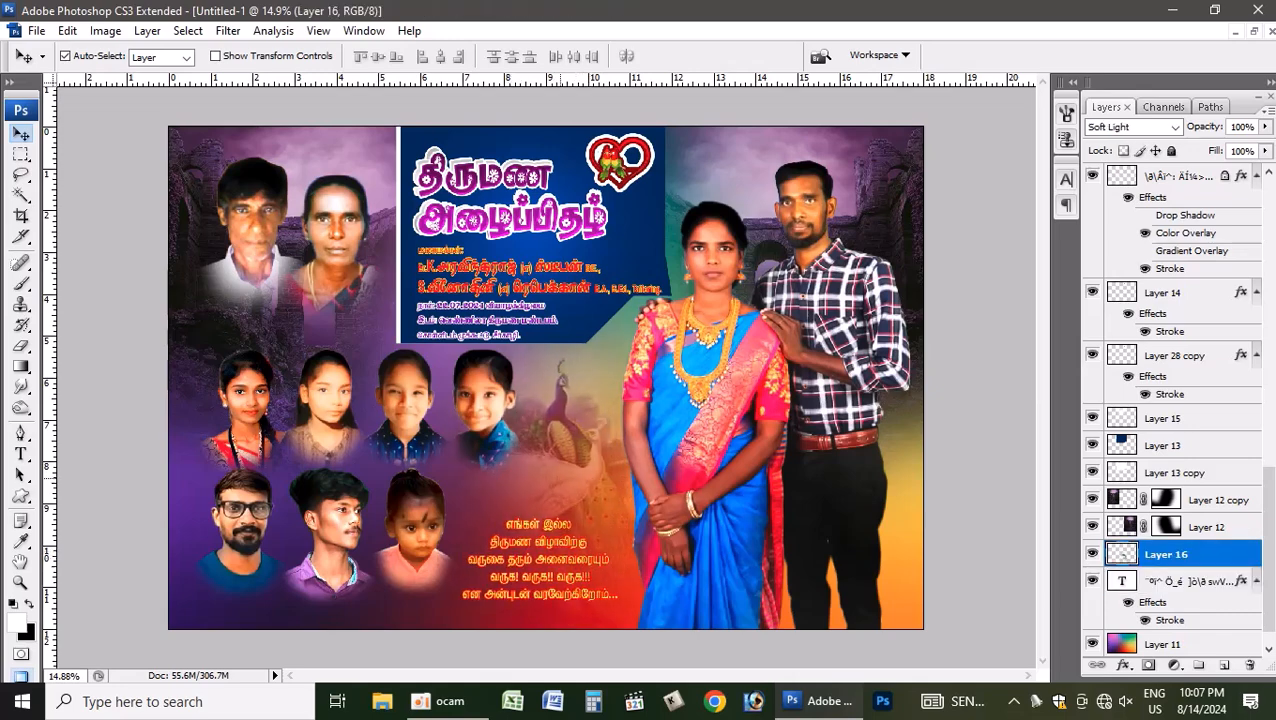
- Move the linked group of seven family portraits slightly left and down, away from the peacock and the blue text panel
{"action": "scroll", "coordinate": [546, 377], "scroll_direction": "down", "scroll_amount": 1}
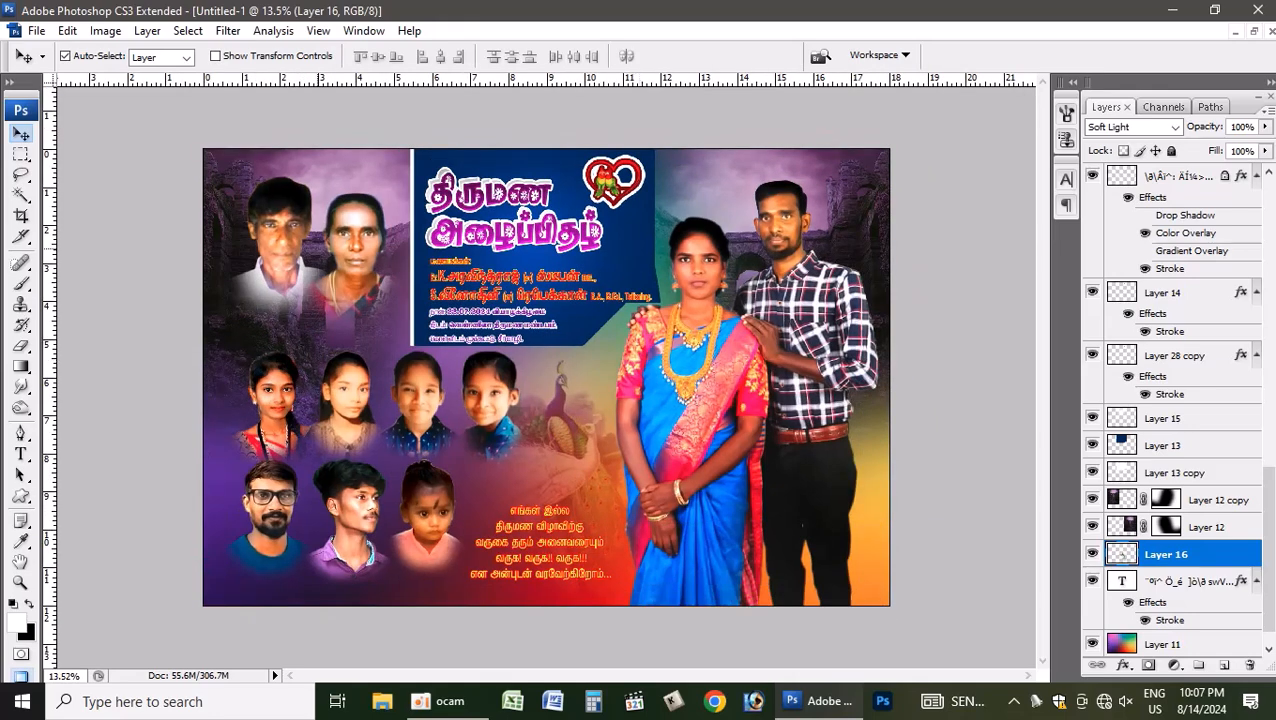
{"action": "scroll", "coordinate": [546, 377], "scroll_direction": "up", "scroll_amount": 2}
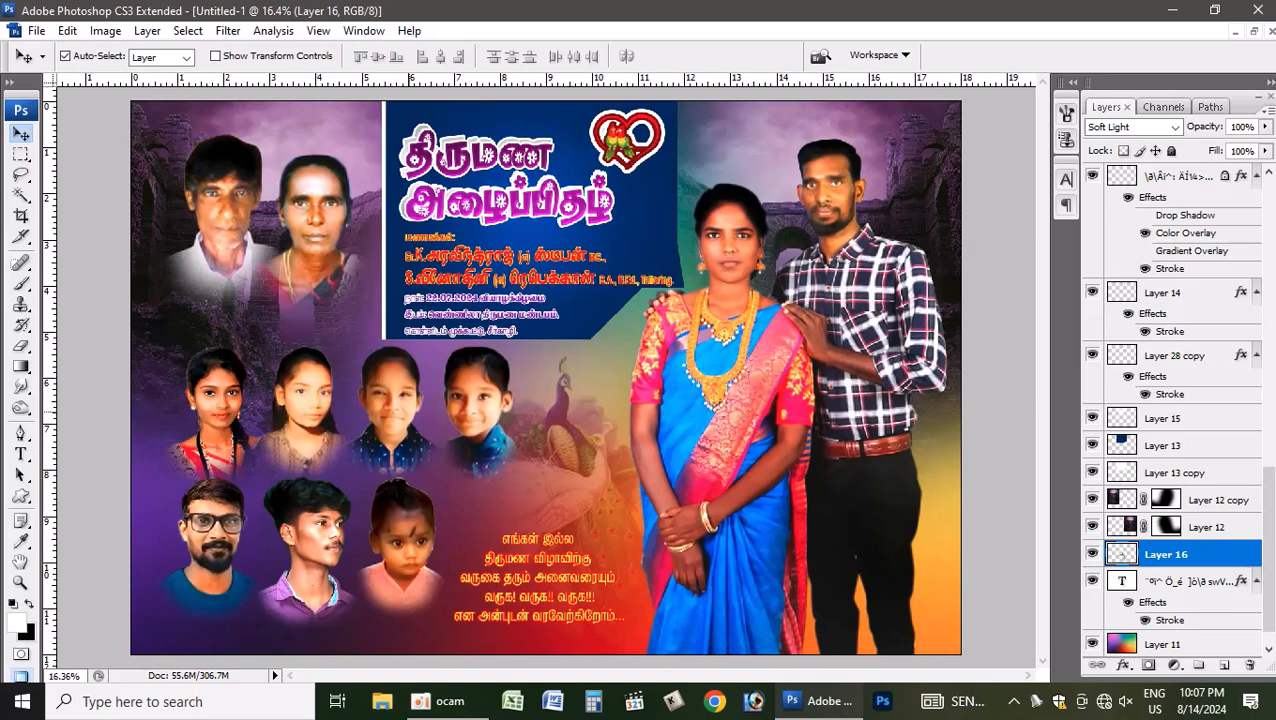
{"action": "left_click_drag", "start_coordinate": [390, 398], "coordinate": [375, 403]}
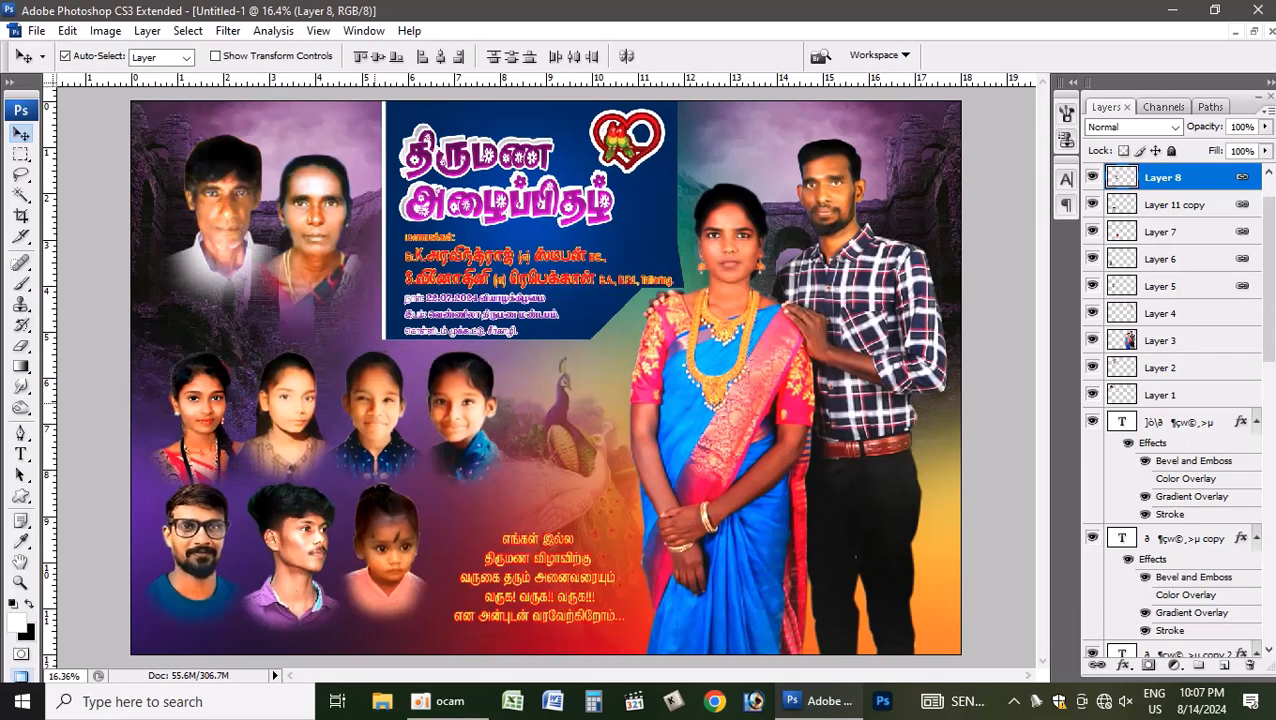
{"action": "scroll", "coordinate": [408, 403], "scroll_direction": "down", "scroll_amount": 1}
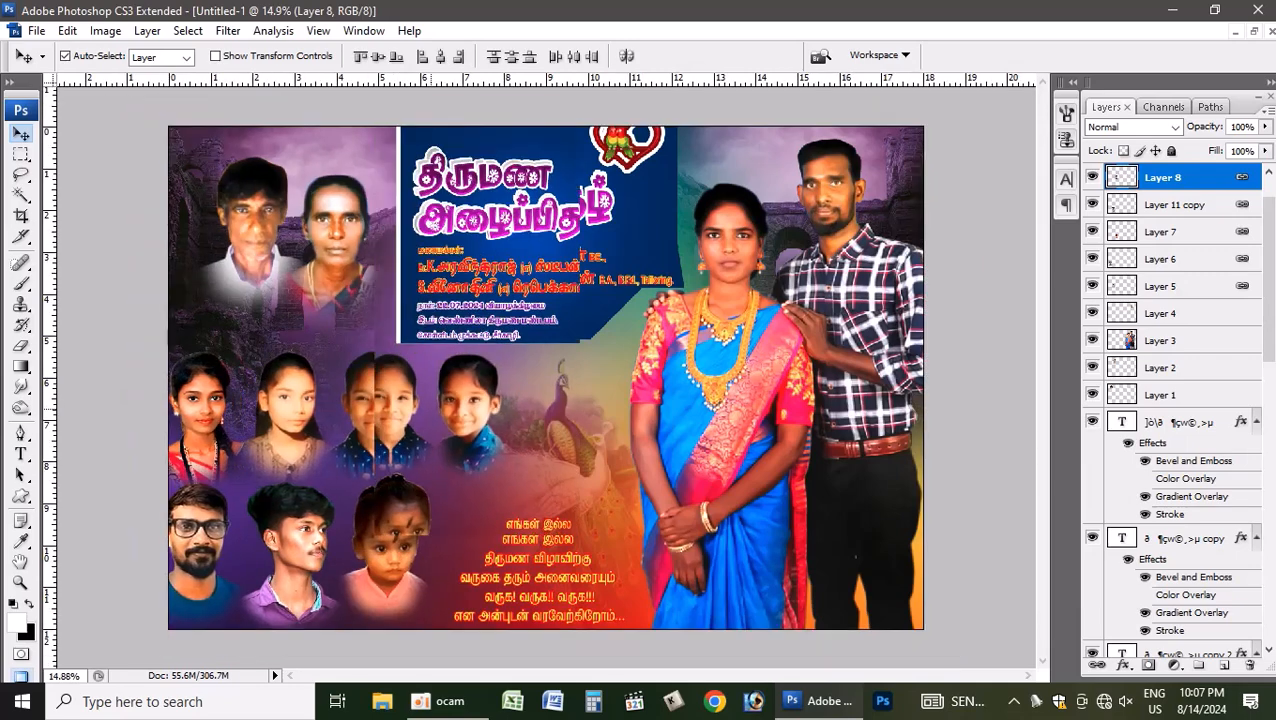